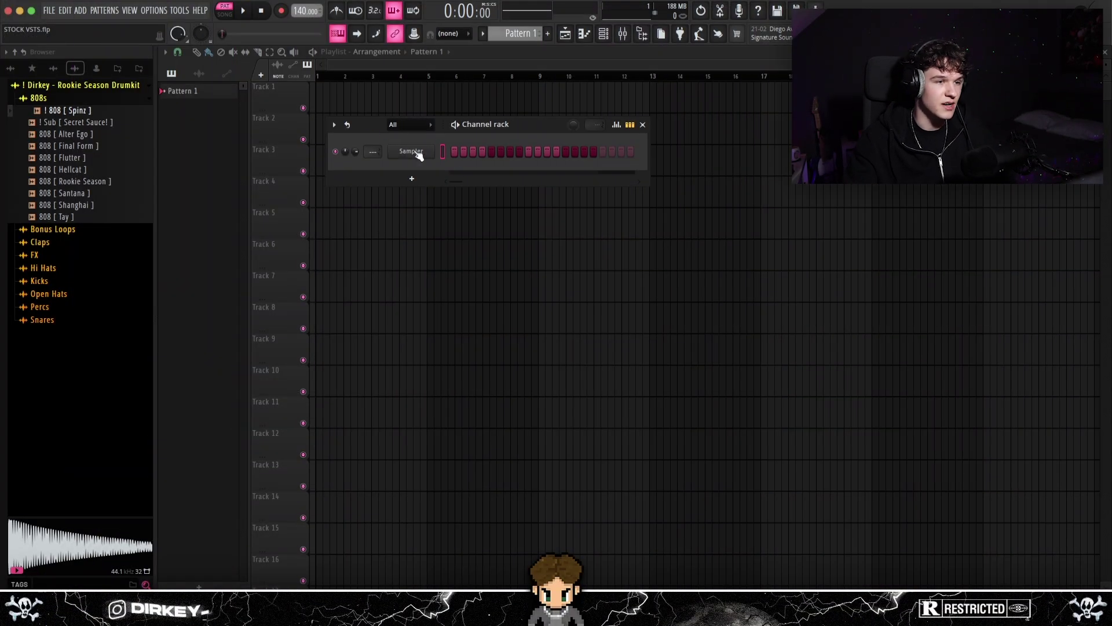
- Replace the Sampler channel with the stock GMS synthesizer
left_click_drag(420, 137, 433, 117)
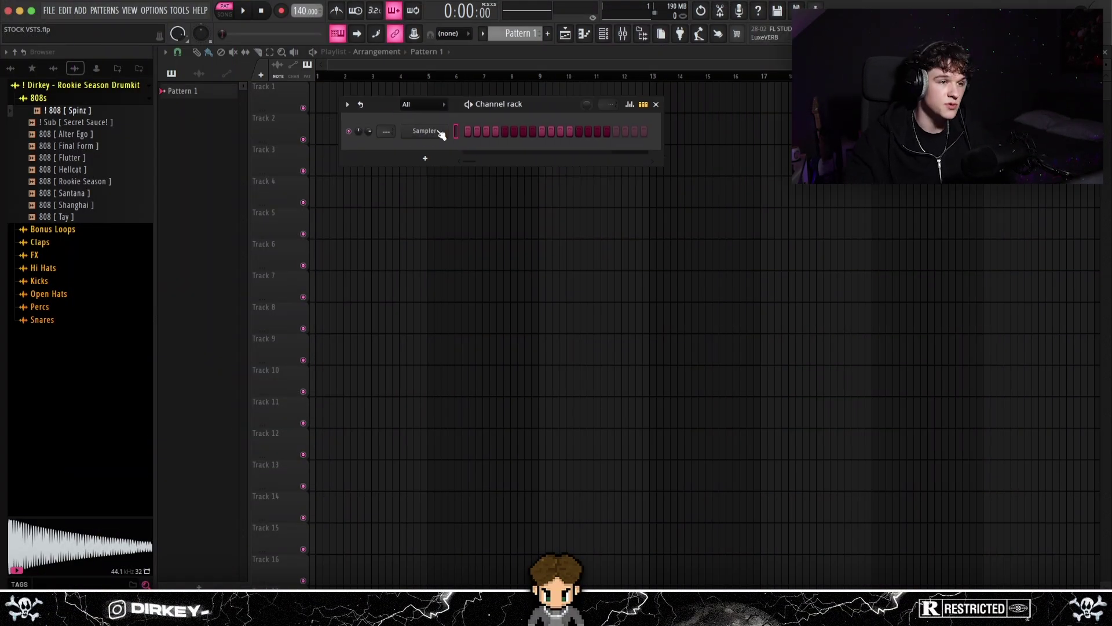
right_click(438, 131)
mouse_move(498, 228)
mouse_move(599, 500)
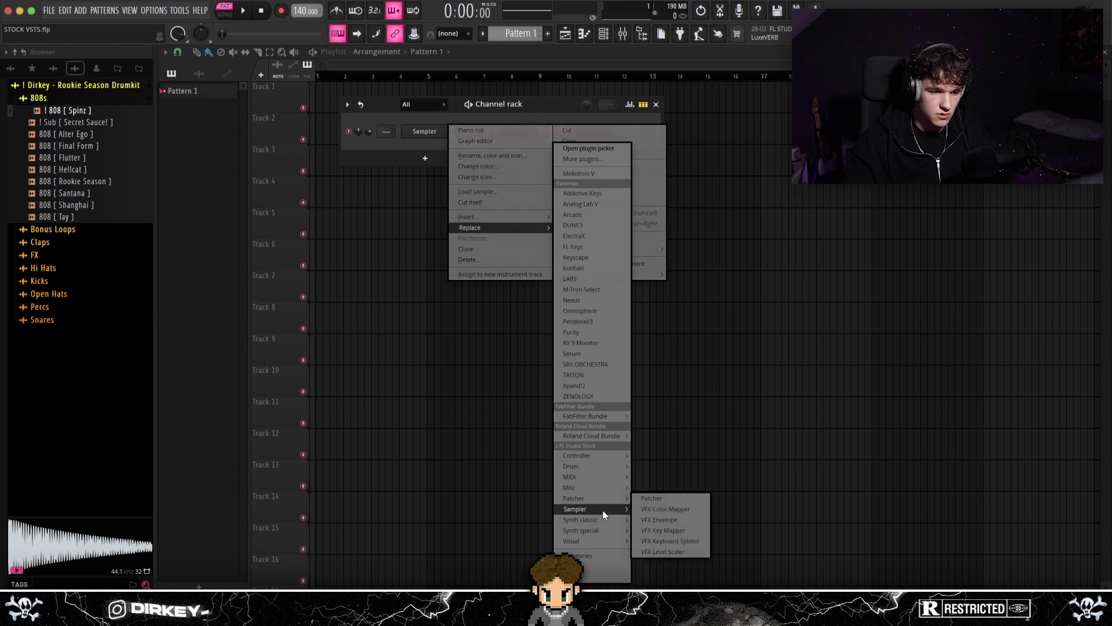
mouse_move(603, 519)
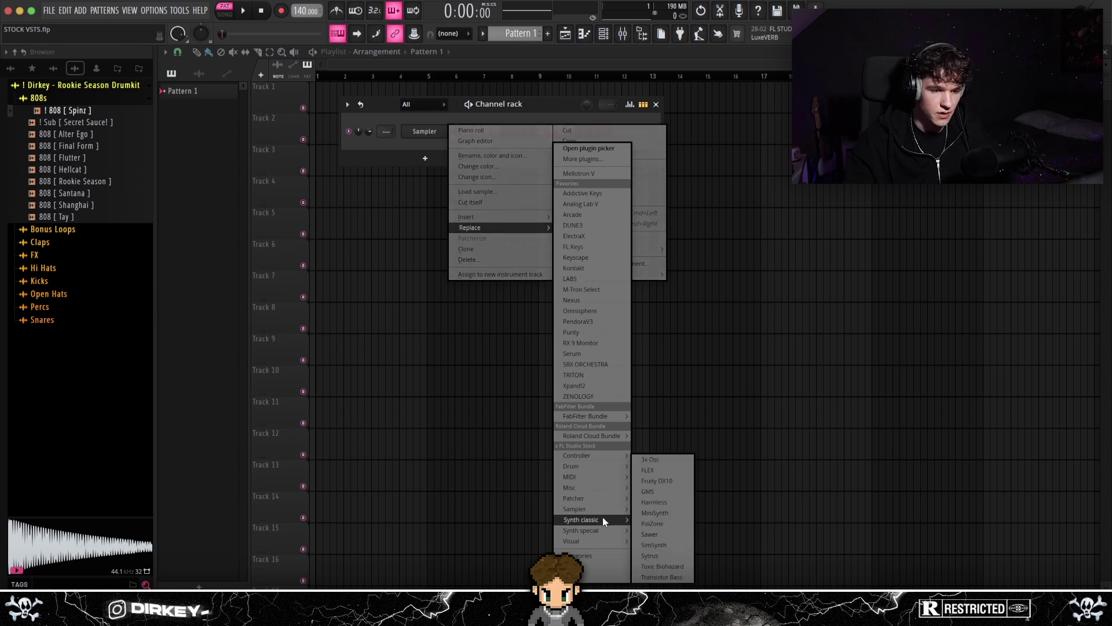
left_click(650, 491)
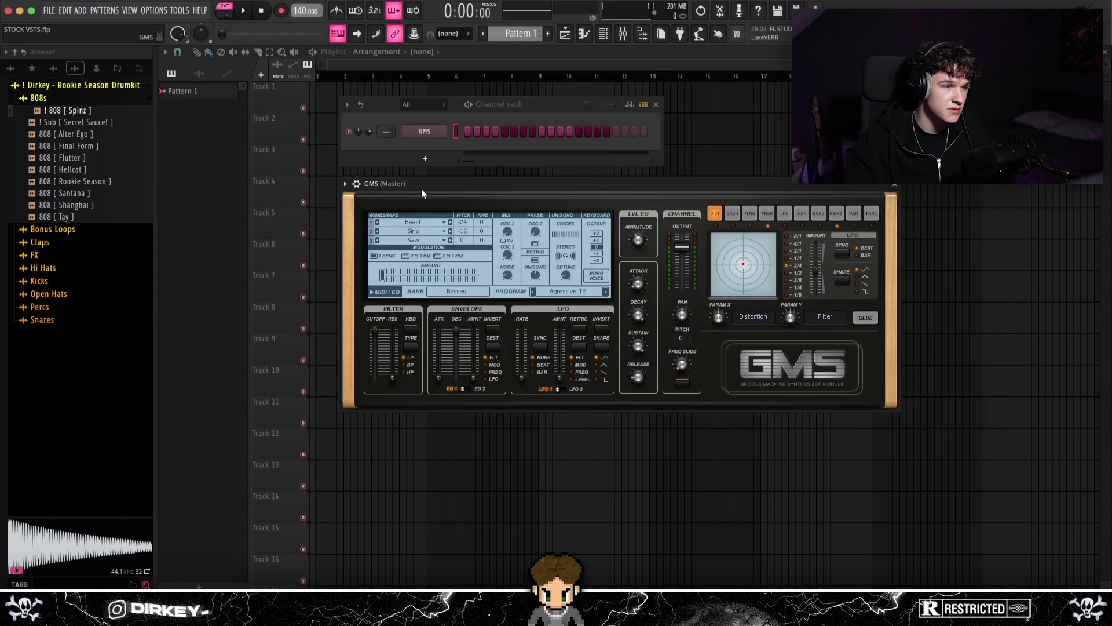
- Audition GMS presets in the Leads & Synths bank, load Gizmo TE, and close the synth
left_click(476, 289)
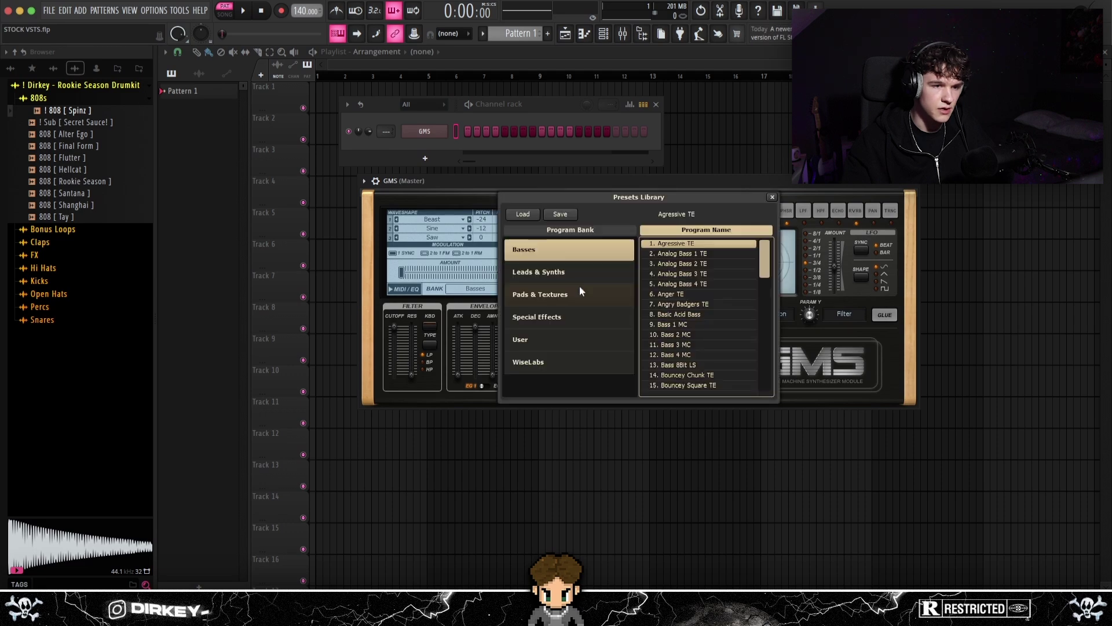
left_click(533, 285)
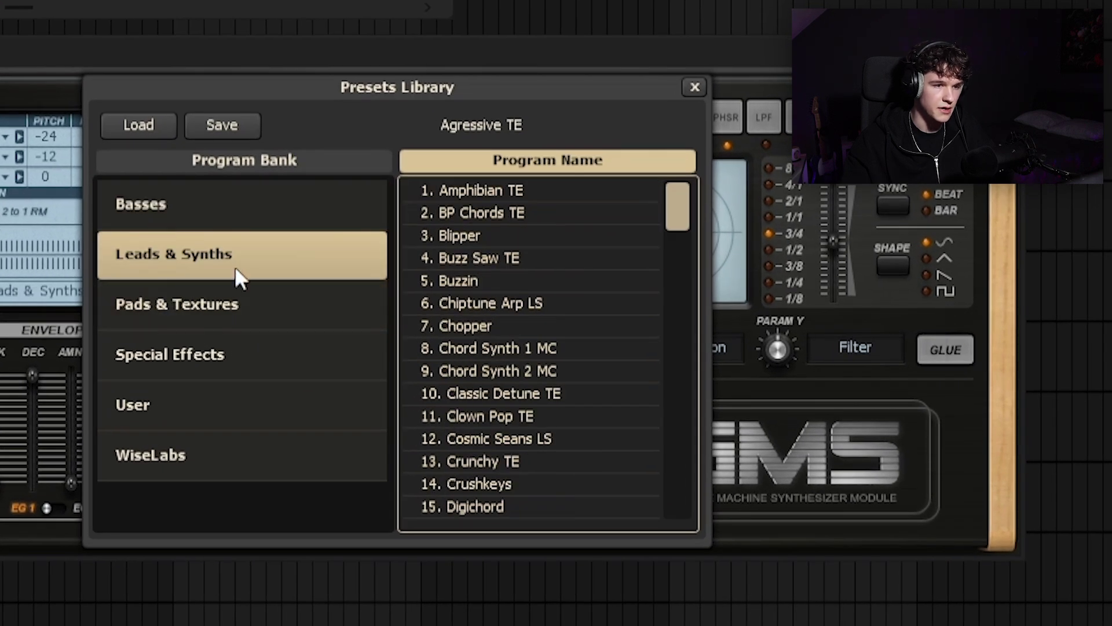
left_click(179, 320)
left_click(174, 255)
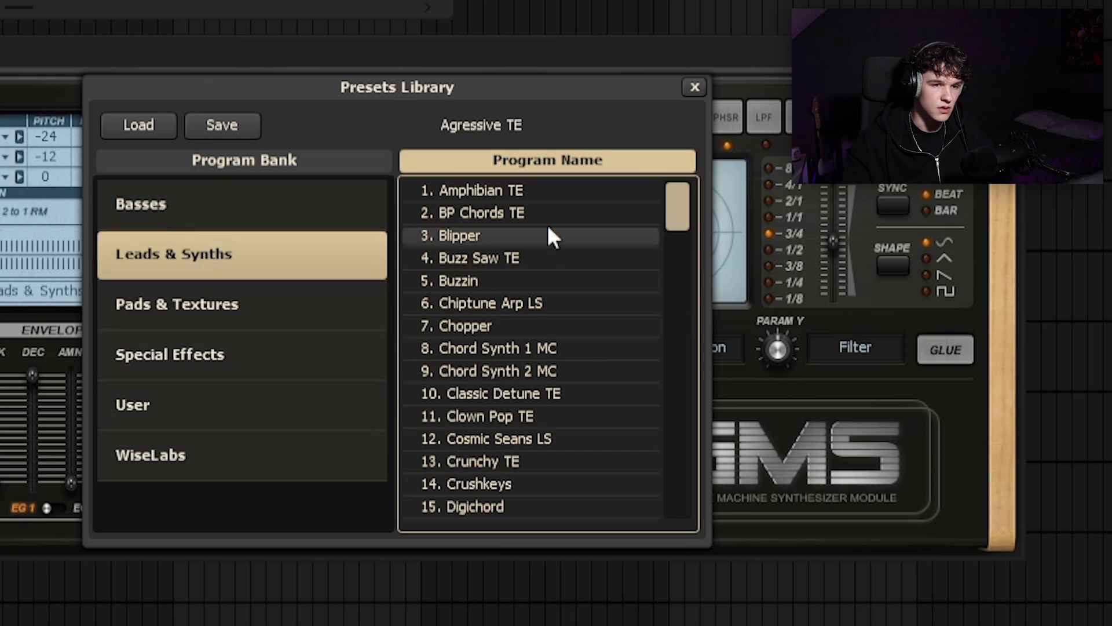
scroll(553, 201, "down", 13)
scroll(521, 393, "down", 6)
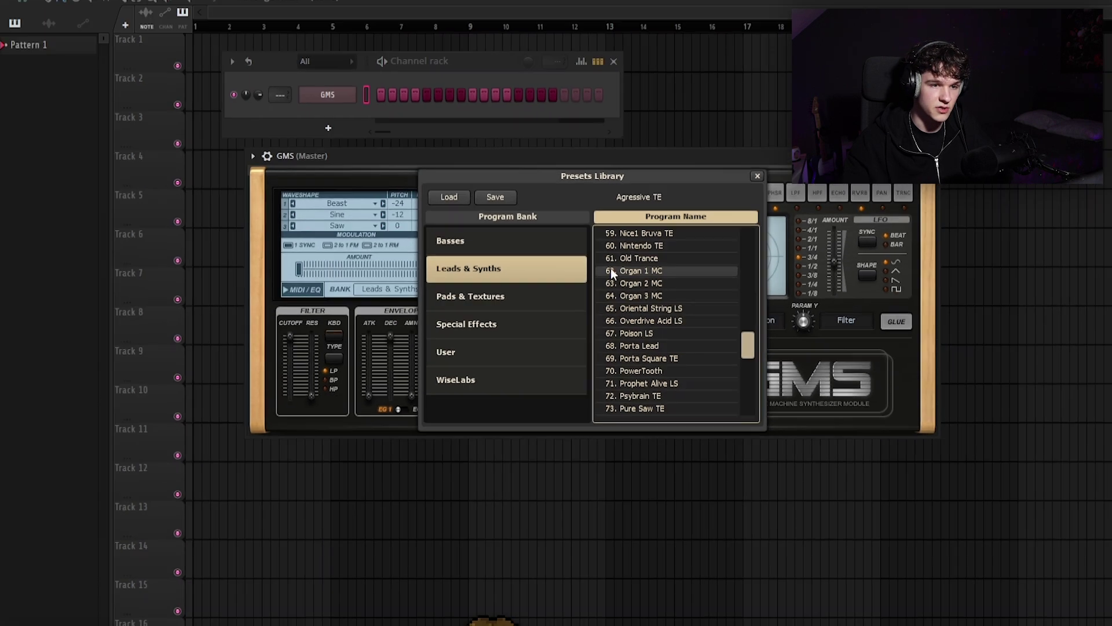
scroll(681, 290, "up", 11)
left_click(681, 284)
left_click(677, 294)
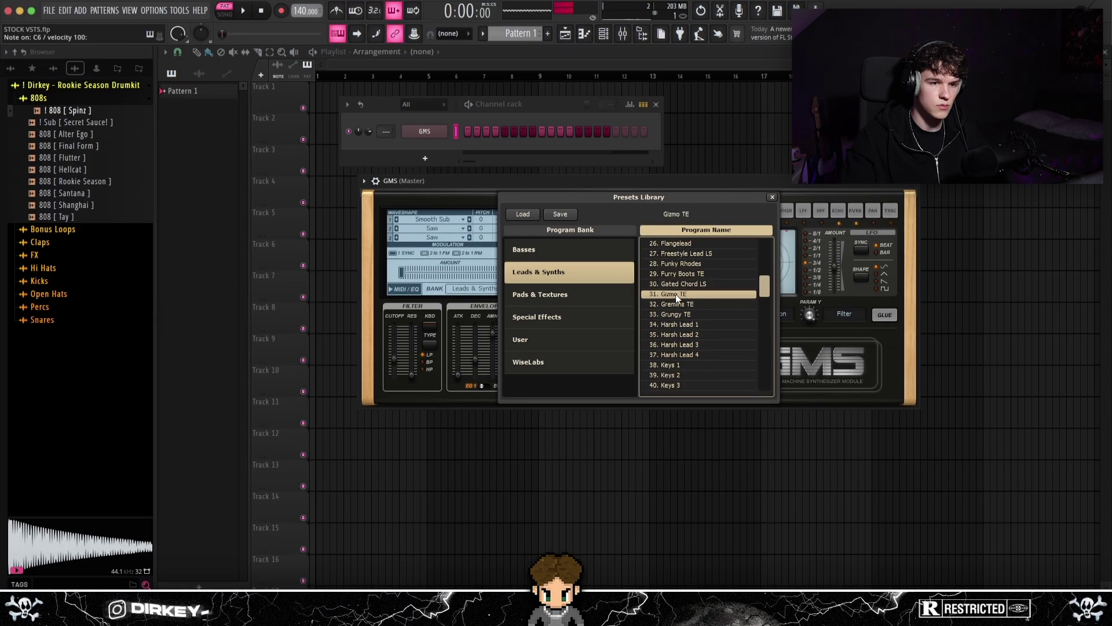
left_click(772, 196)
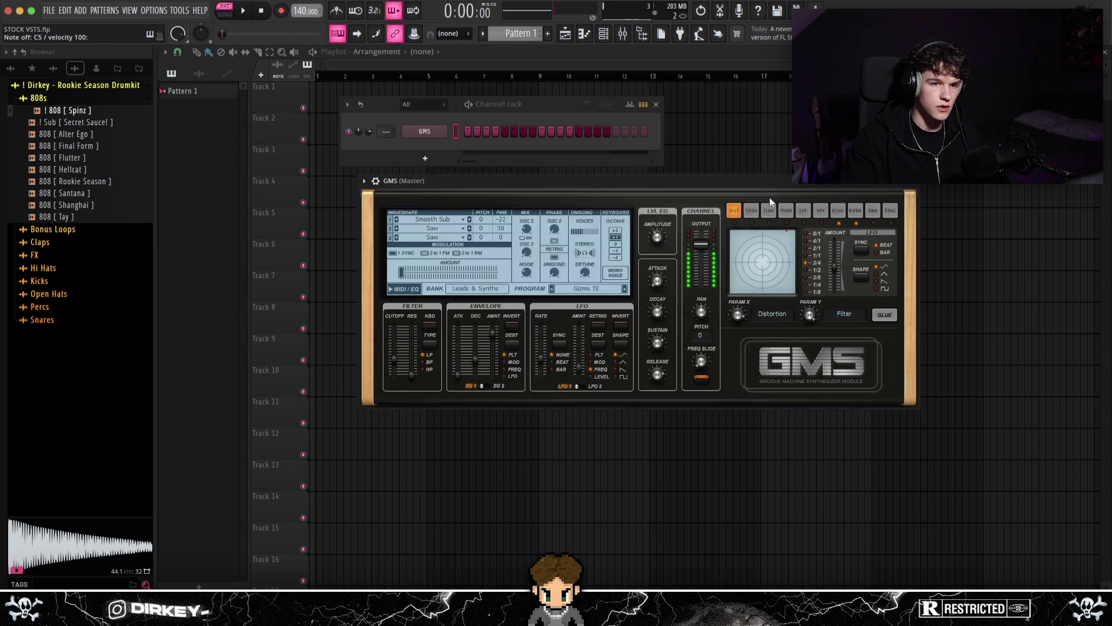
left_click(911, 180)
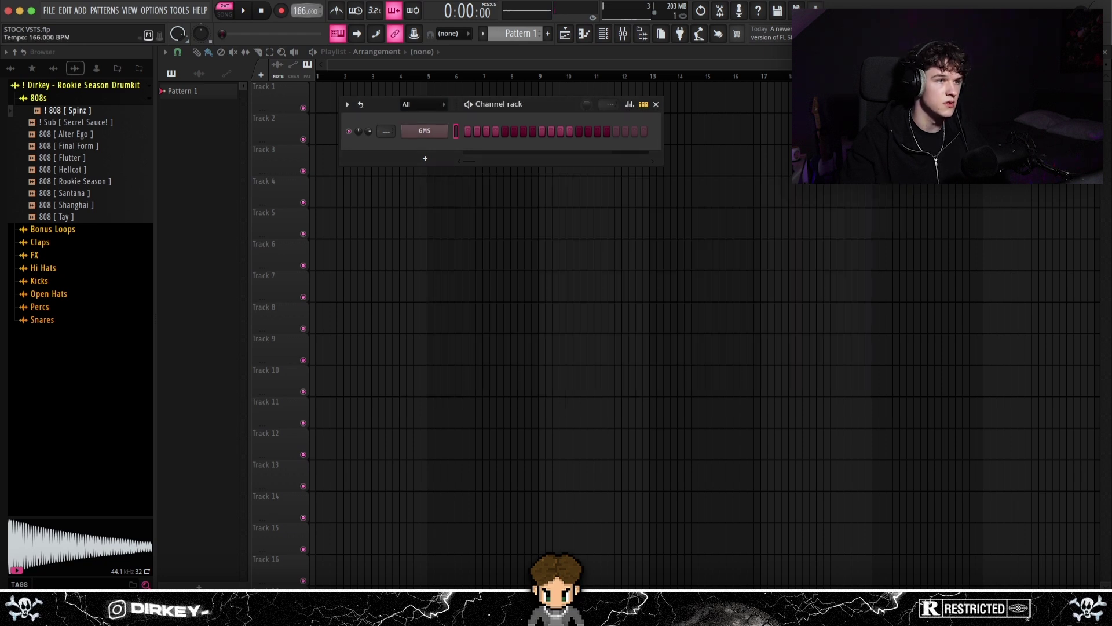
- Open the GMS channel's piano roll and set its scale highlighting root note to C# with the natural minor scale
right_click(445, 138)
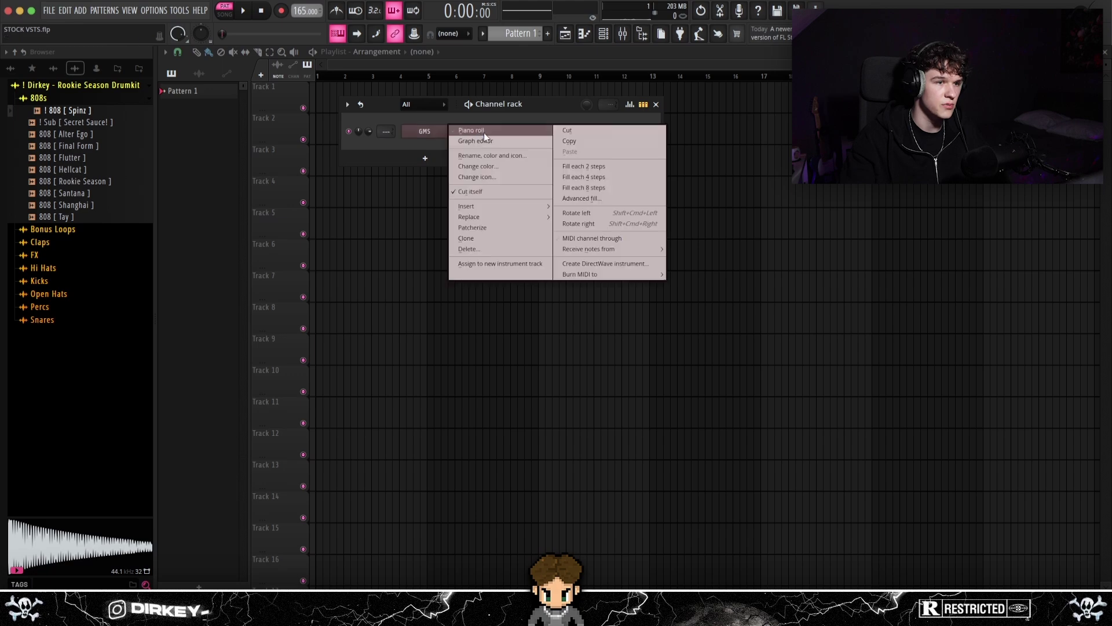
left_click(484, 134)
left_click(163, 51)
mouse_move(174, 106)
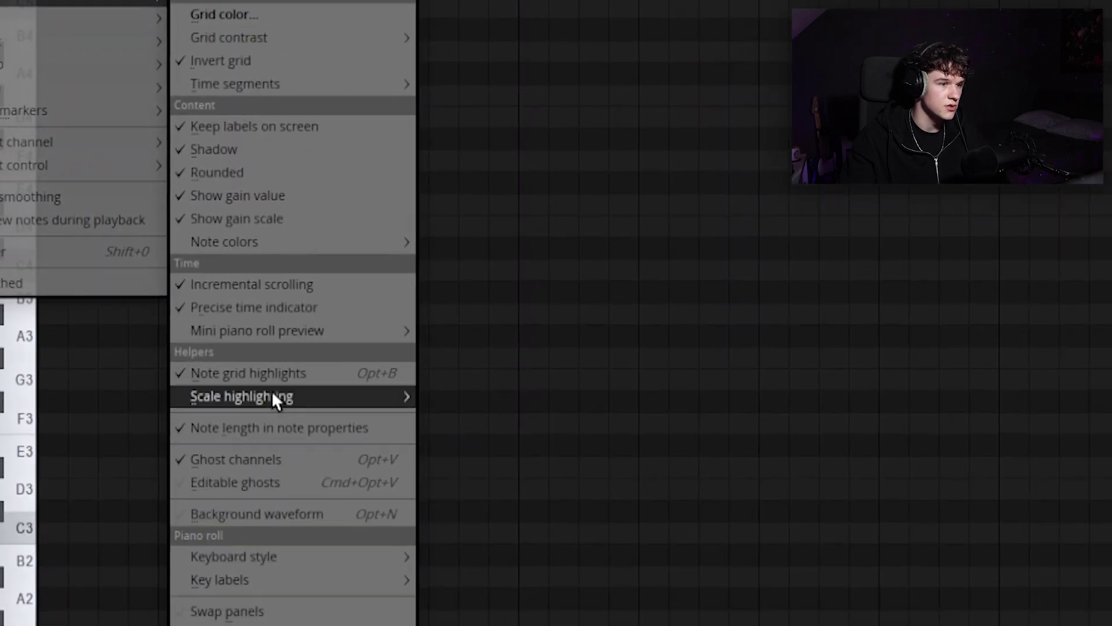
mouse_move(365, 573)
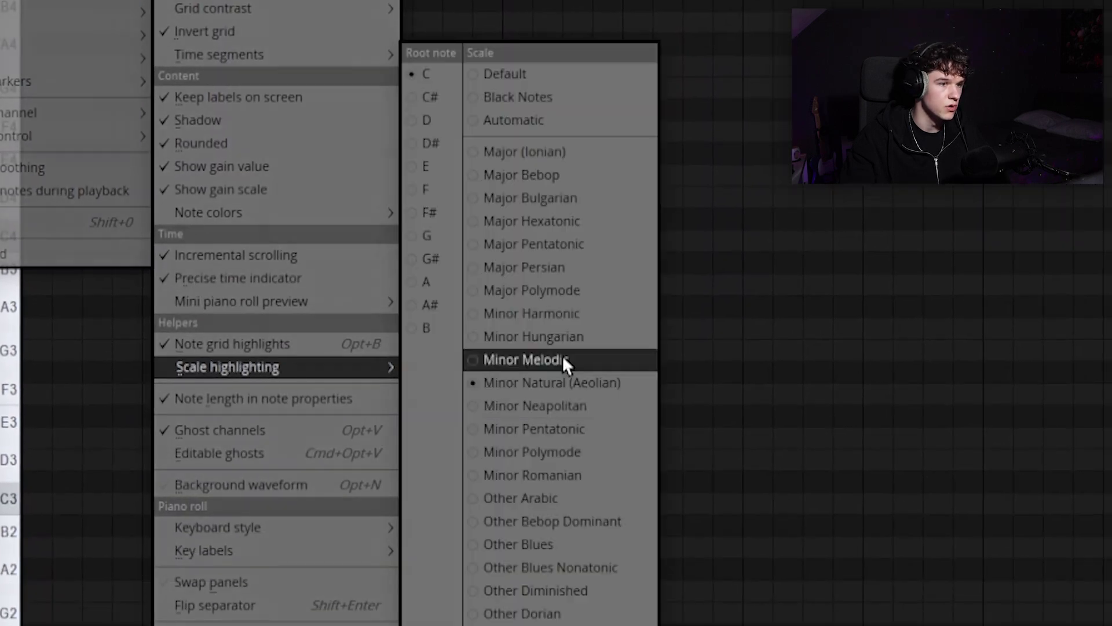
left_click(434, 97)
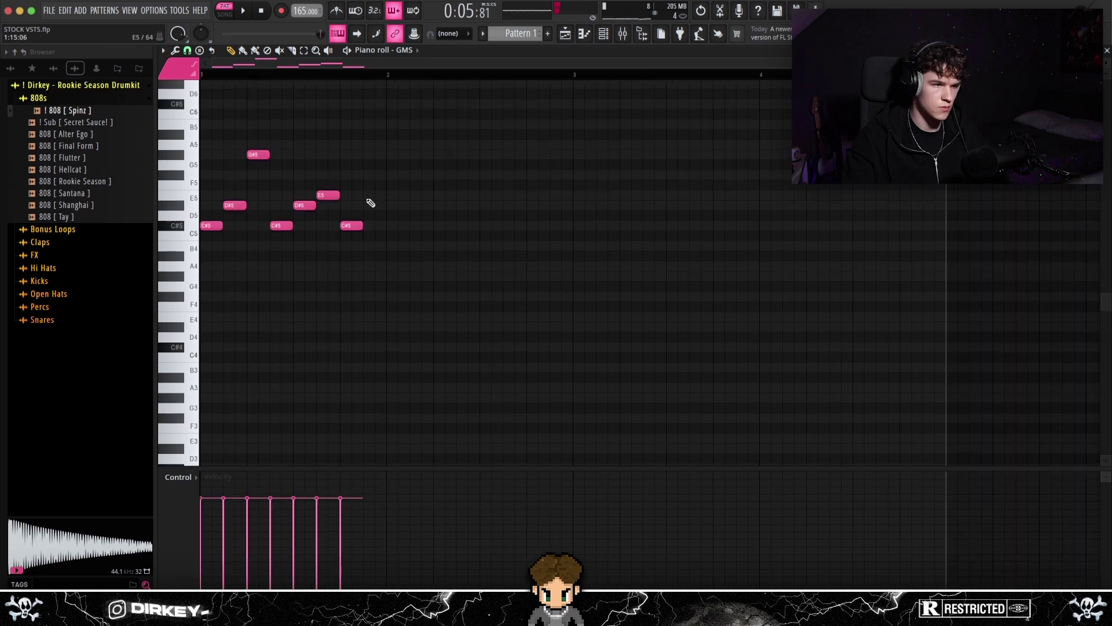
- Complete the first bar of the melody with a final E5 note and play it back
left_click(371, 196)
key("space")
key("space")
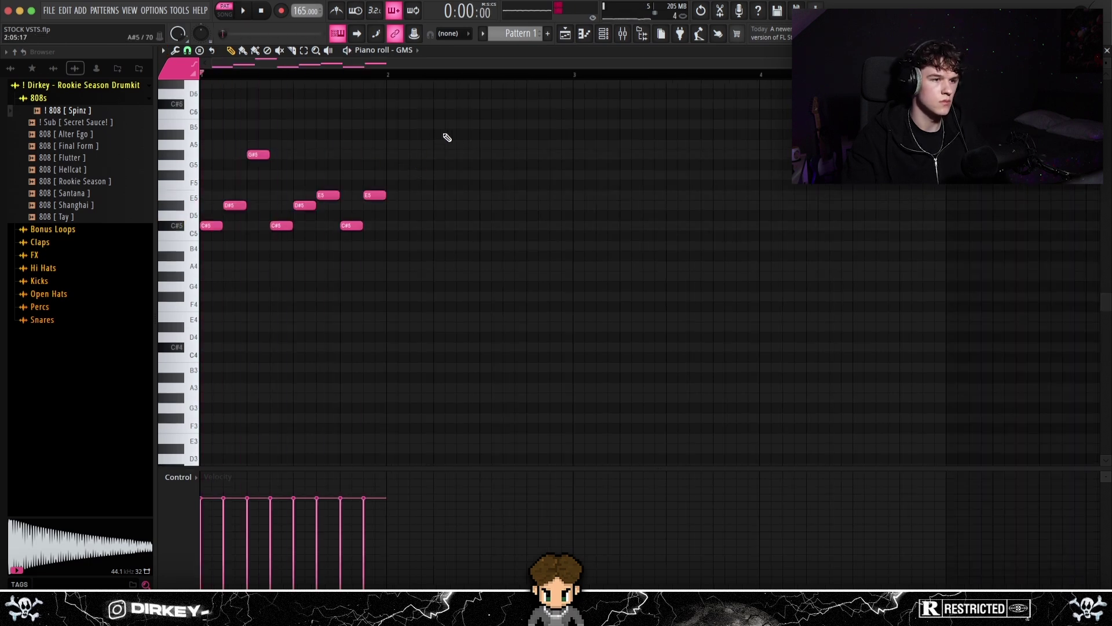
- Duplicate the first bar into bar 2, remove its last C#5, and lower its final note to D#5
key("ctrl+b")
key("space")
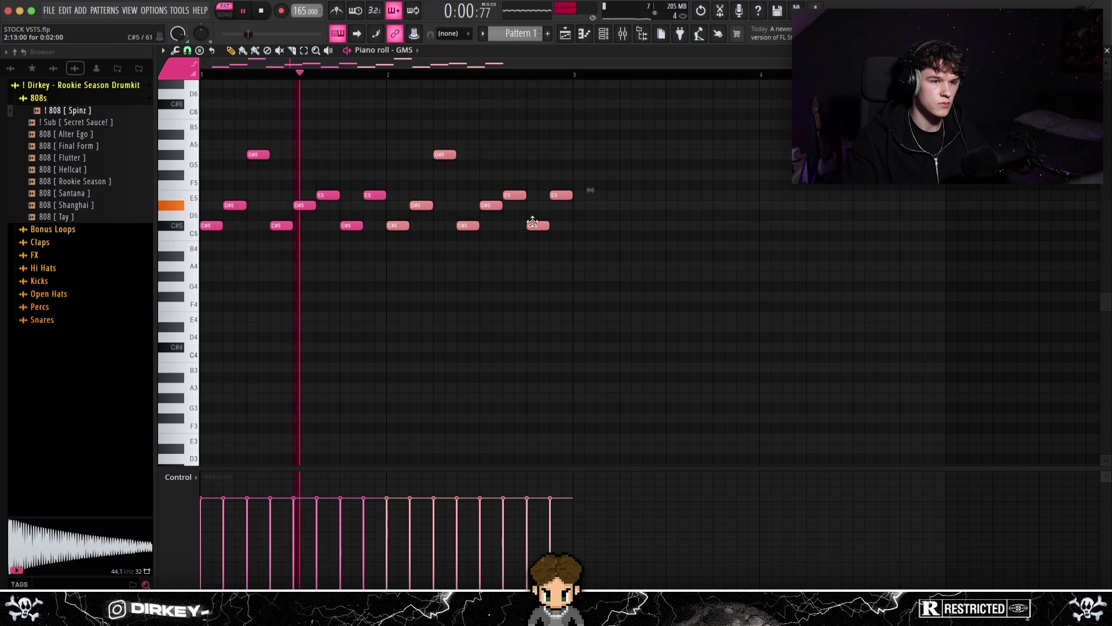
right_click(537, 225)
left_click_drag(560, 195, 556, 205)
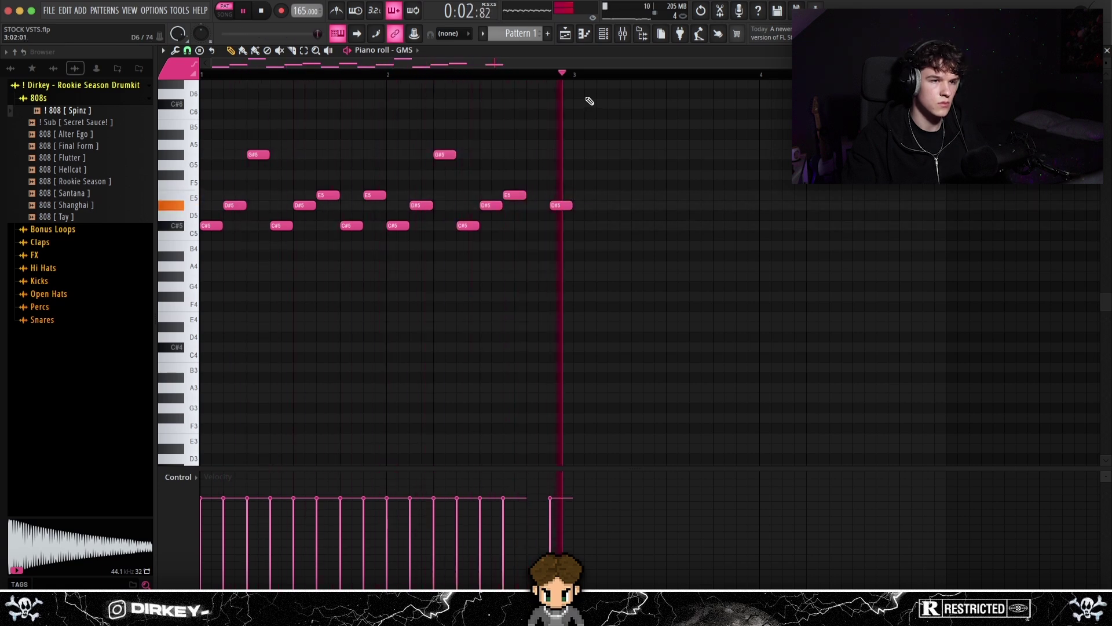
- Duplicate the two-bar melody into bars 3 and 4 and play the result
key("space")
key("ctrl+a")
key("ctrl+b")
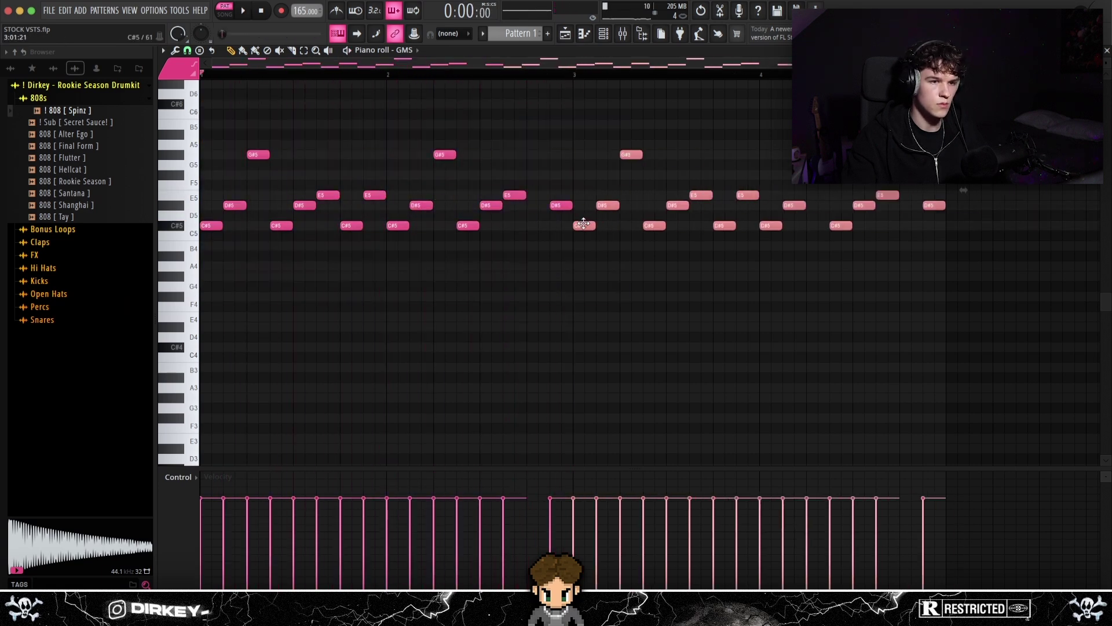
key("space")
scroll(623, 104, "down", 2)
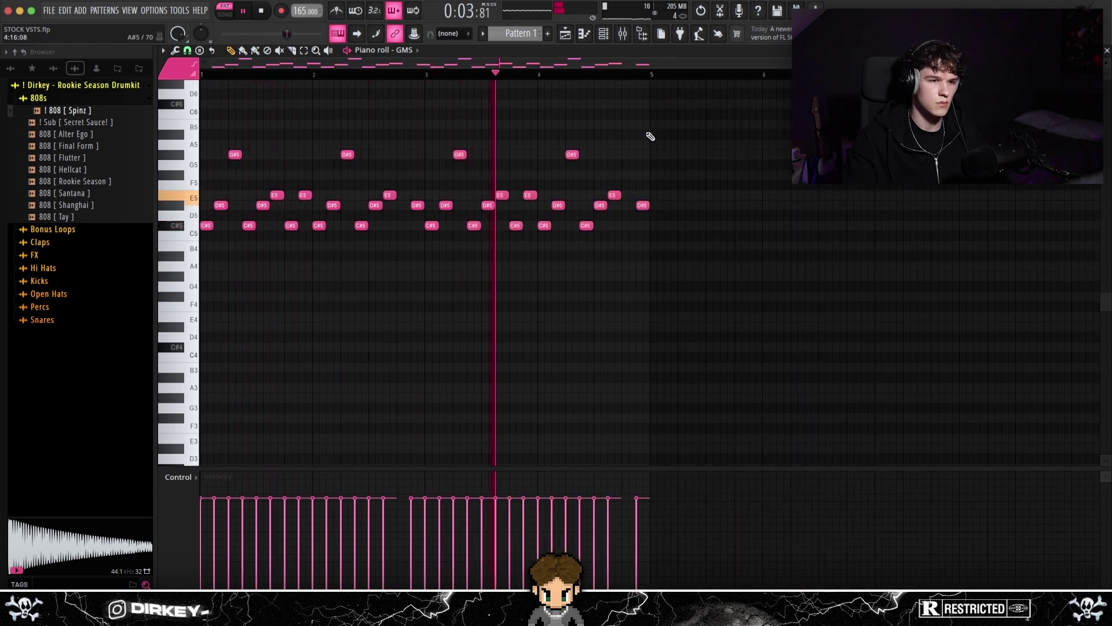
- Vary the end of bar 4 by raising its last two notes to A5 and G#5, and play the melody
key("space")
right_click(644, 206)
left_click_drag(607, 195, 607, 144)
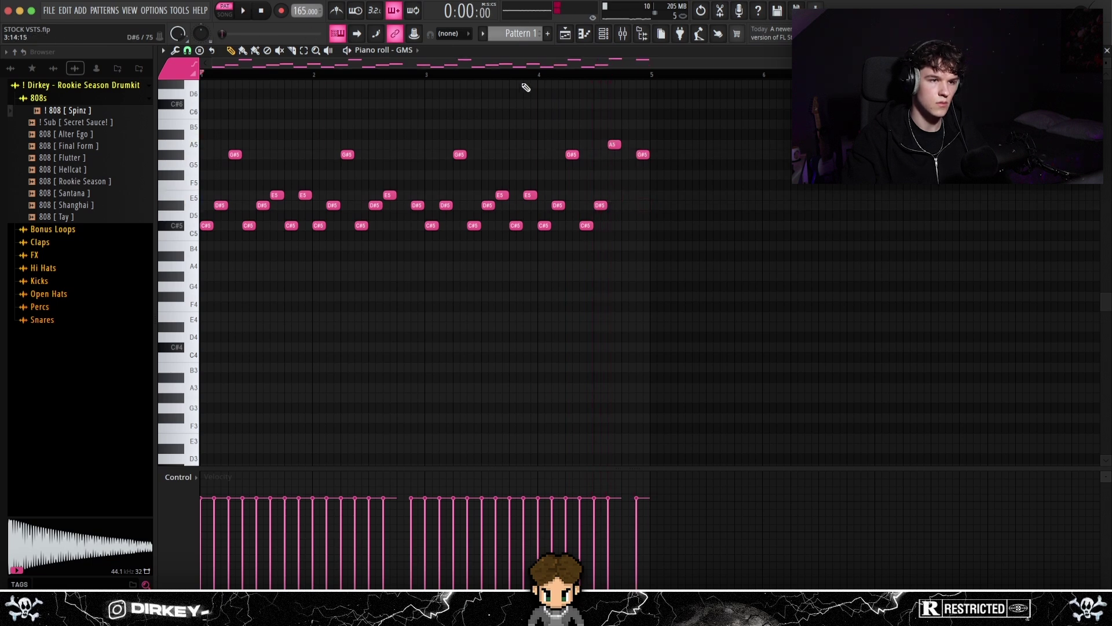
key("space")
key("space")
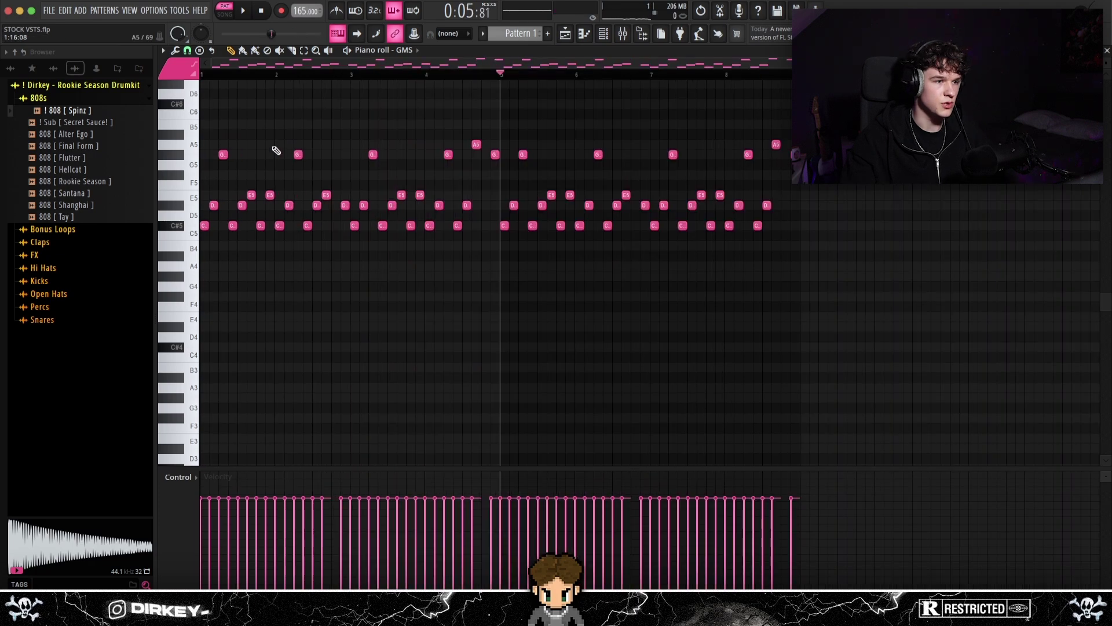
- Examine how the melody is built, from the opening bar's note pattern to the changed notes ending bar 4
left_click_drag(272, 147, 202, 255)
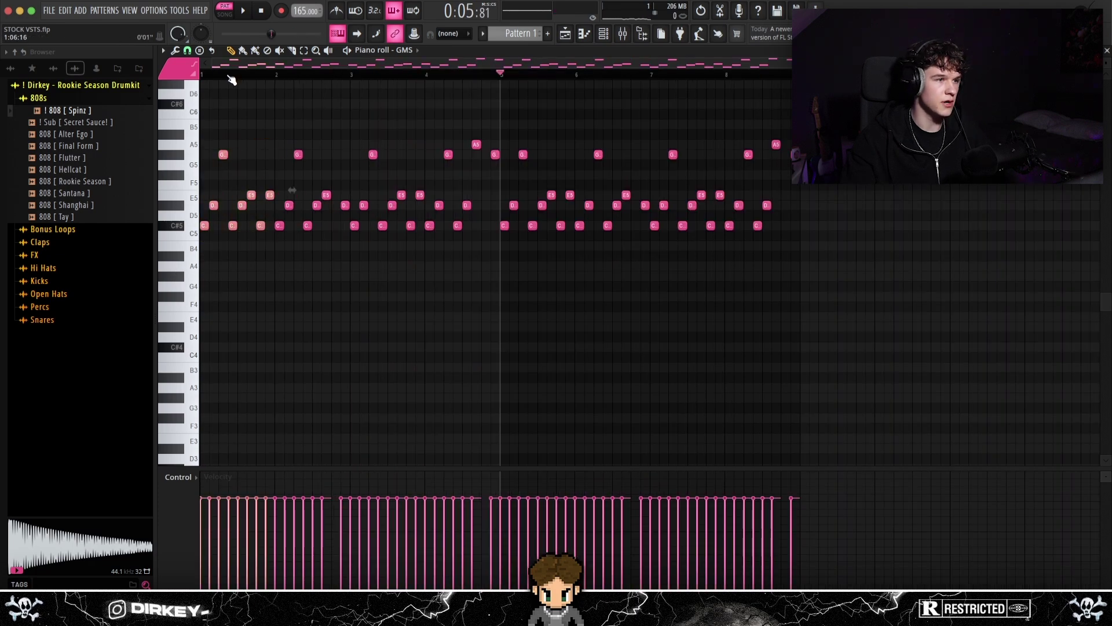
scroll(232, 80, "up", 2)
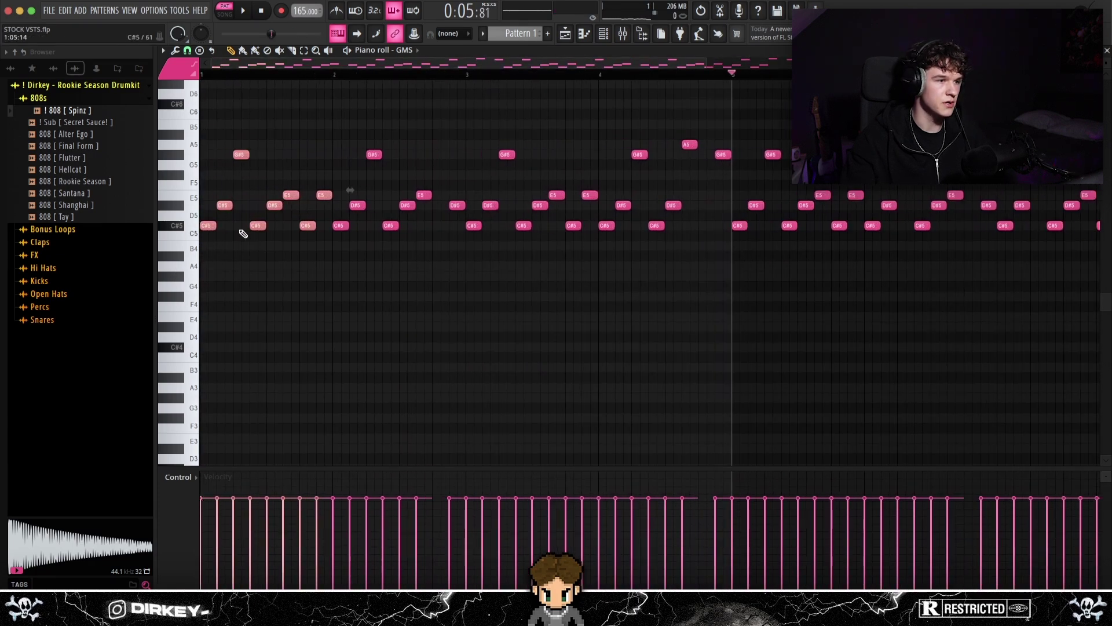
left_click_drag(263, 192, 291, 209)
scroll(254, 87, "up", 2)
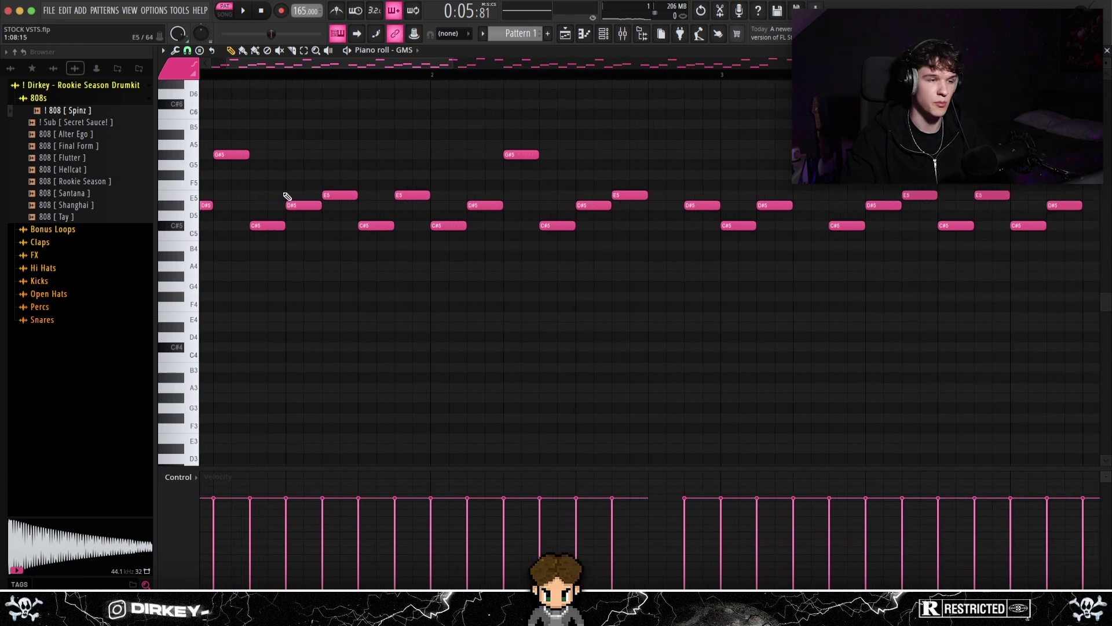
scroll(206, 74, "down", 3)
scroll(224, 73, "up", 2)
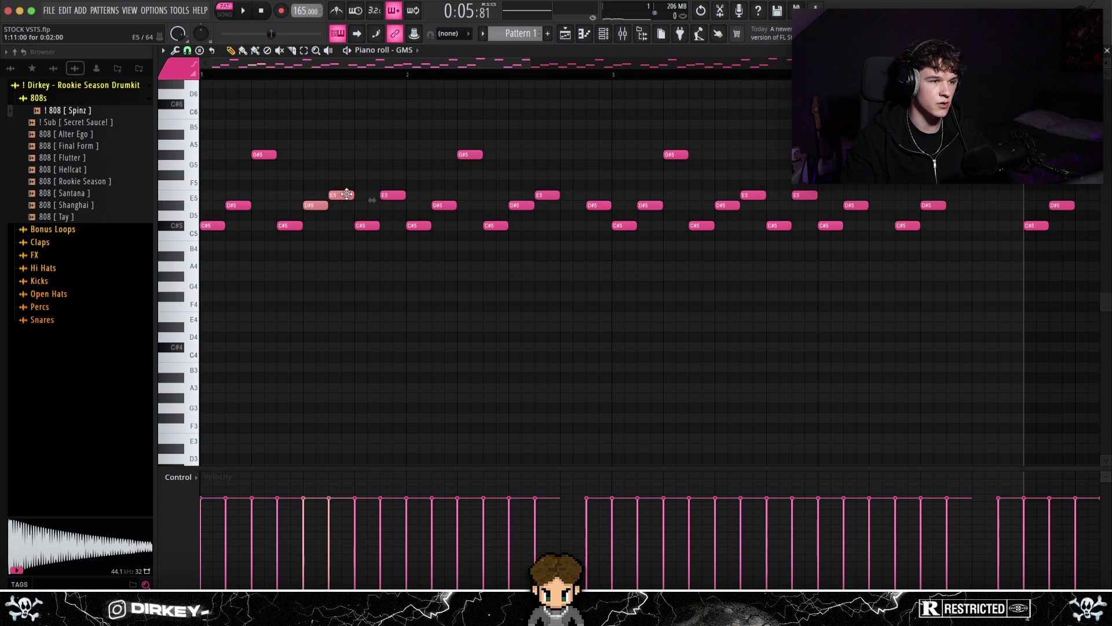
scroll(436, 75, "down", 2)
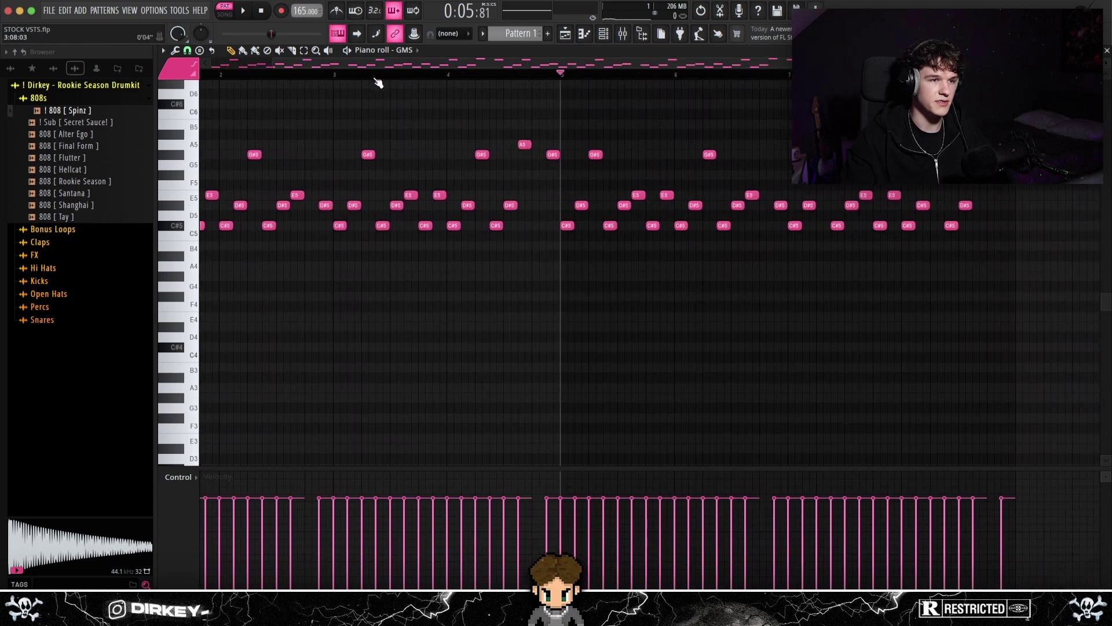
scroll(529, 71, "up", 2)
left_click_drag(510, 131, 582, 168)
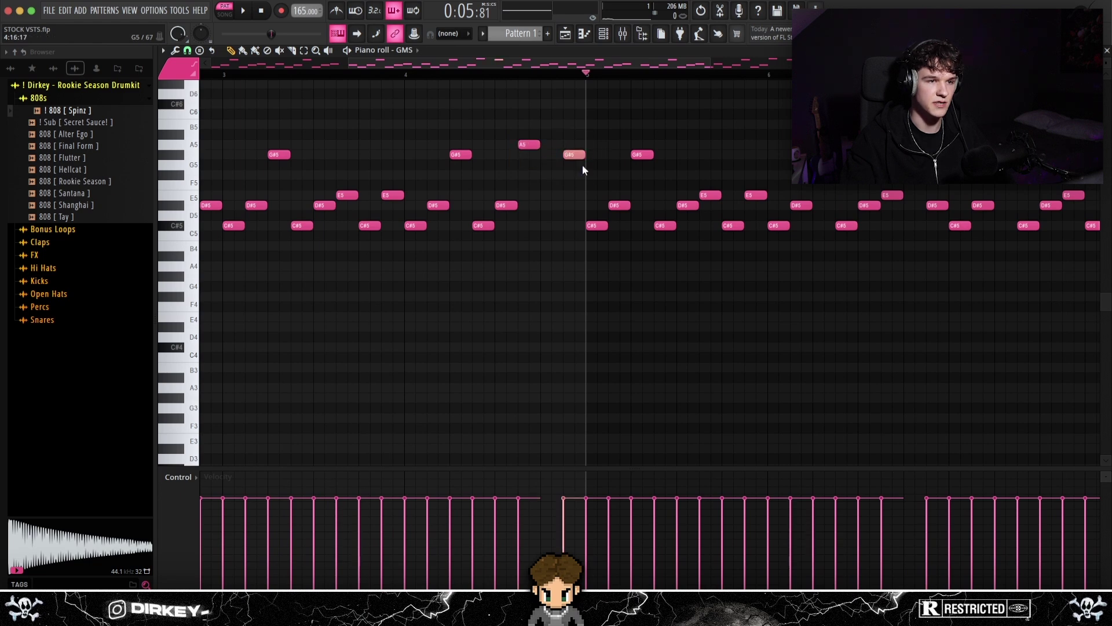
scroll(438, 77, "down", 3)
- Delete the notes in bars 5 to 8 and refill them by duplicating the first four bars
left_click_drag(911, 119, 504, 253)
key("Delete")
left_click_drag(506, 75, 15, 107)
key("ctrl+b")
left_click(270, 96)
left_click_drag(926, 92, 485, 258)
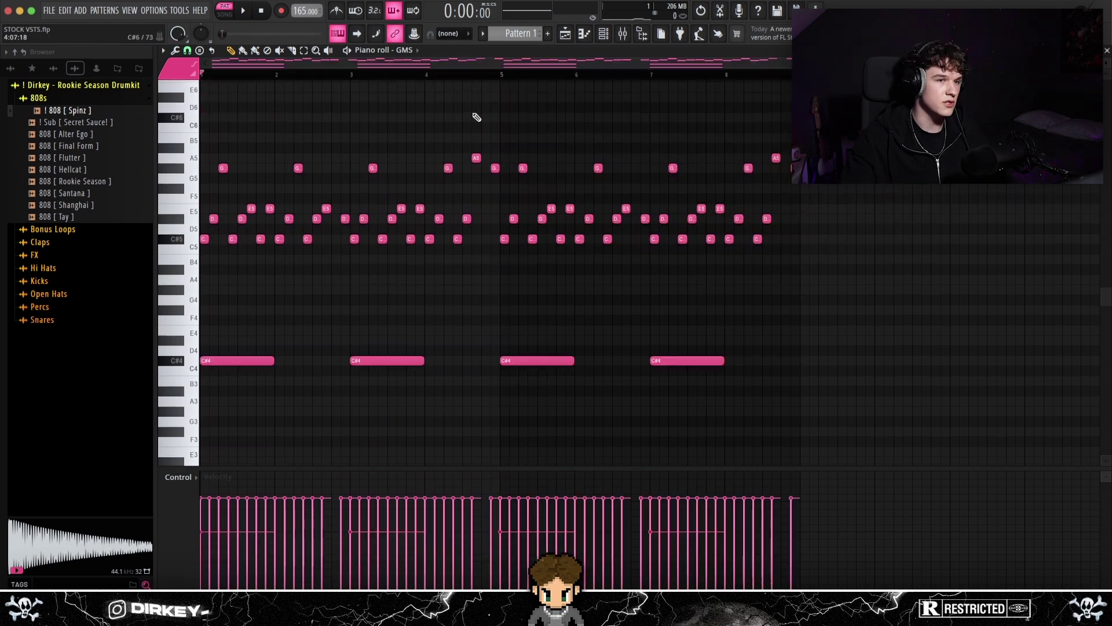
- Reopen GMS, audition presets in the WiseLabs bank against the melody, and load Bell Achievements
left_click(606, 33)
left_click_drag(512, 97, 293, 142)
left_click(499, 155)
left_click(467, 248)
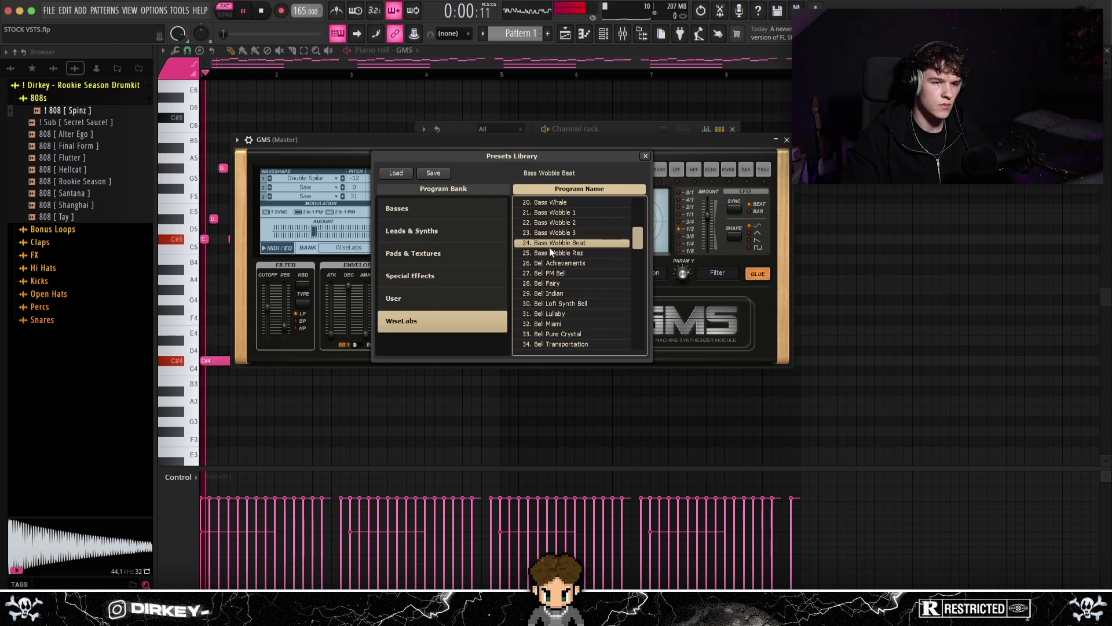
key("space")
left_click(552, 254)
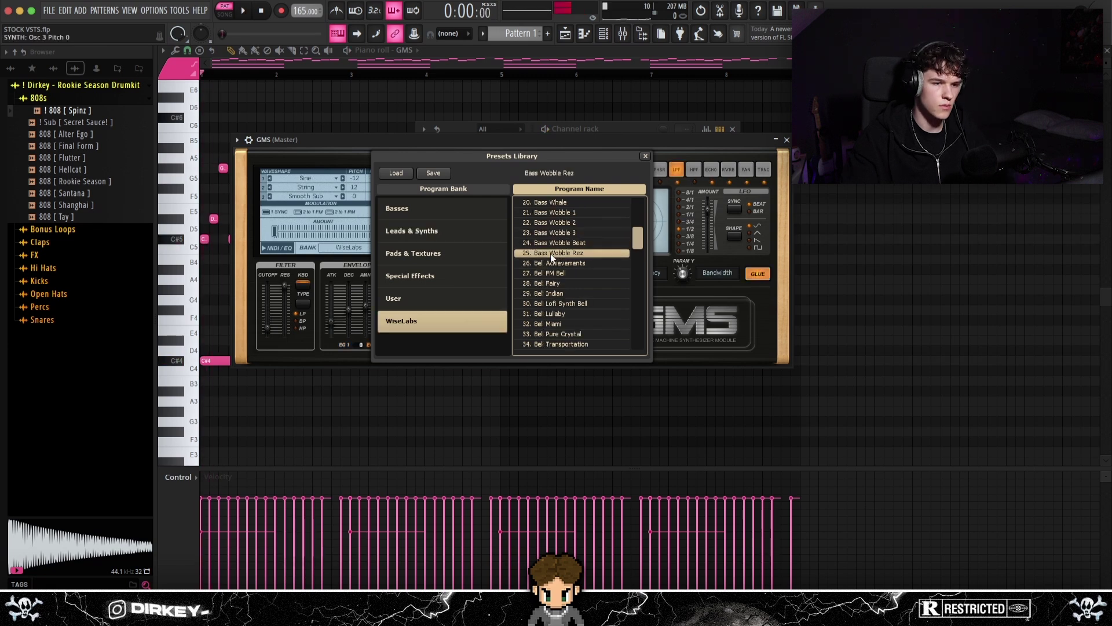
left_click(552, 262)
key("space")
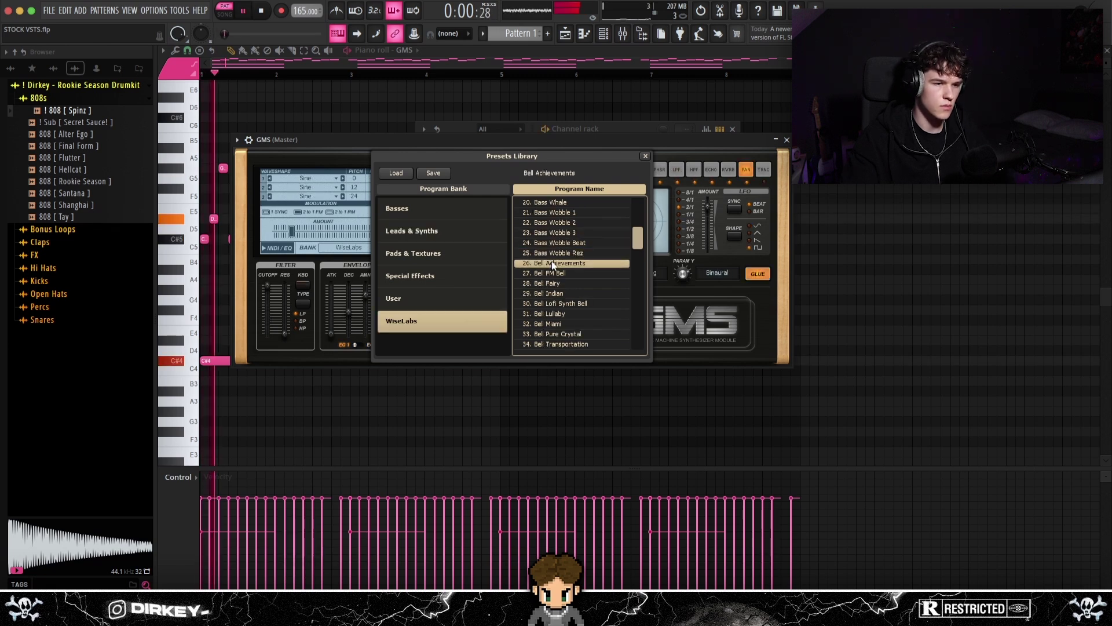
left_click(645, 156)
left_click_drag(553, 141, 568, 172)
key("space")
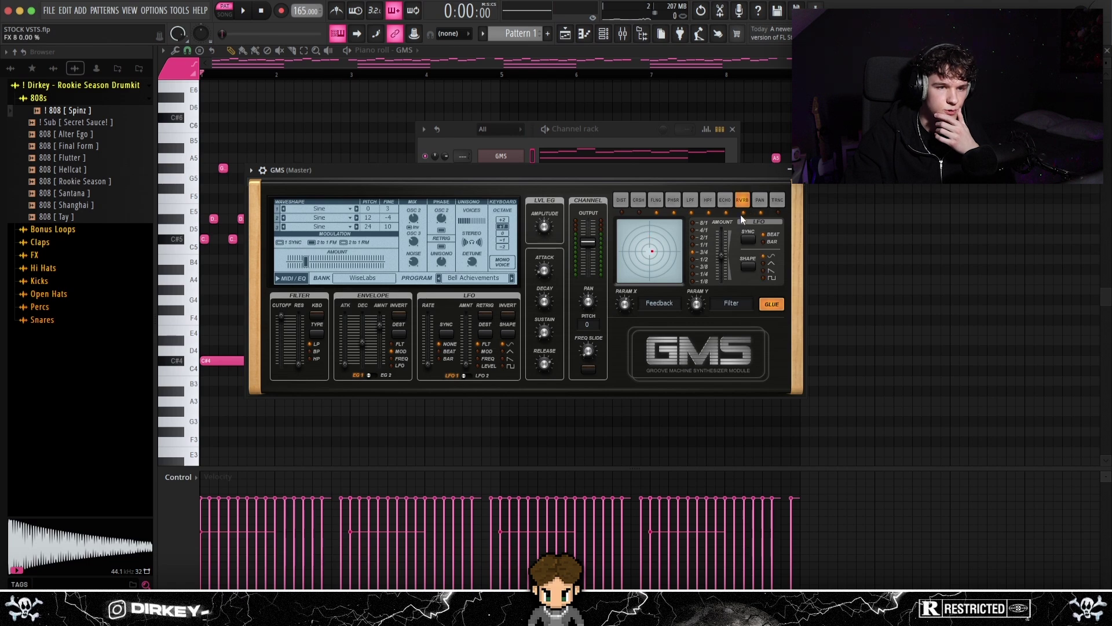
- Render the eight-bar GMS mixer track to audio in Pattern mode with the tail set to Cut remainder
left_click_drag(700, 170, 734, 179)
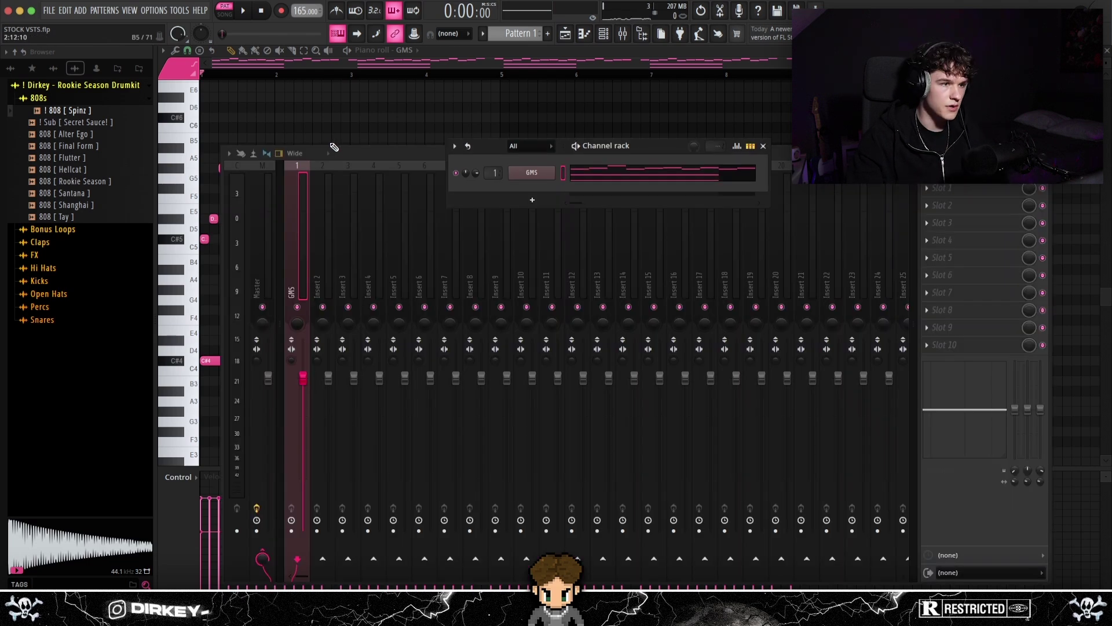
left_click_drag(335, 147, 371, 105)
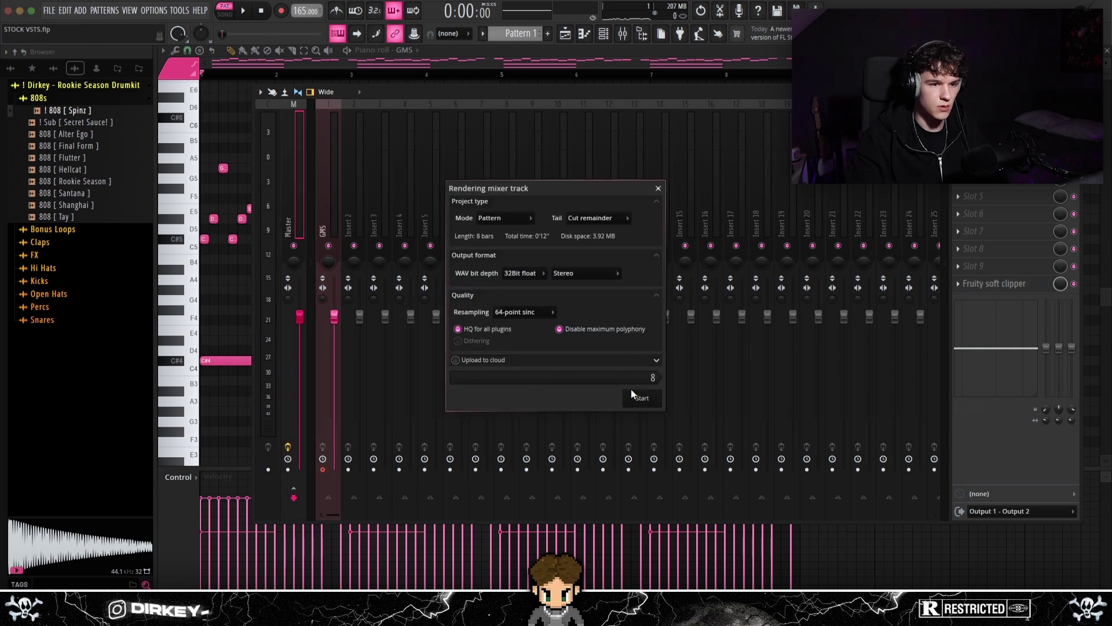
left_click(634, 395)
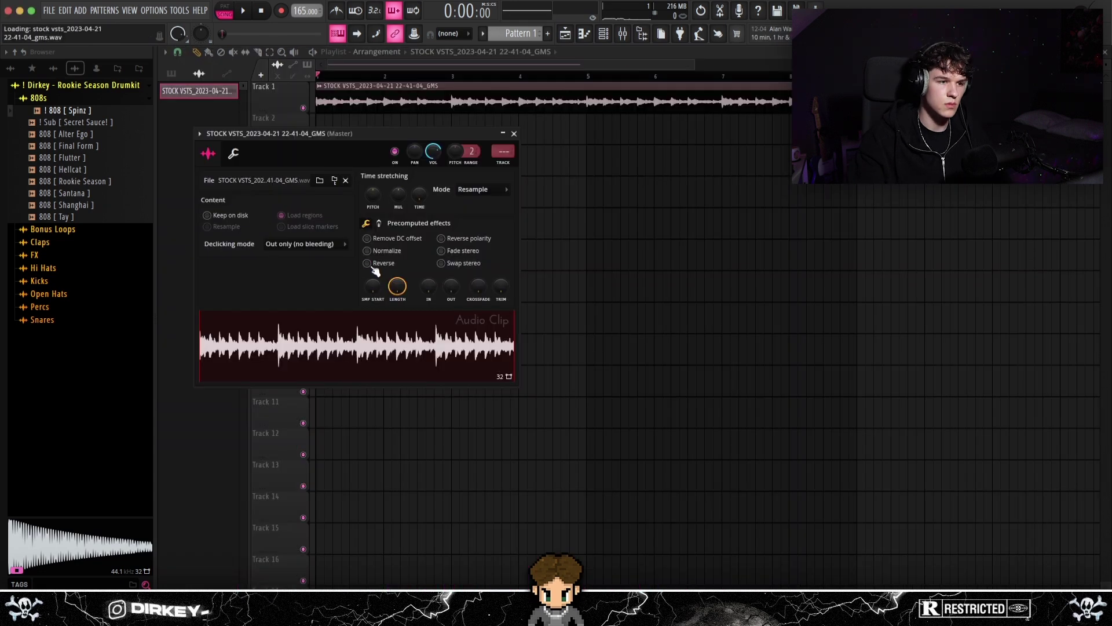
- Reverse the rendered GMS audio clip in the playlist and play it back
key("space")
left_click(371, 267)
key("space")
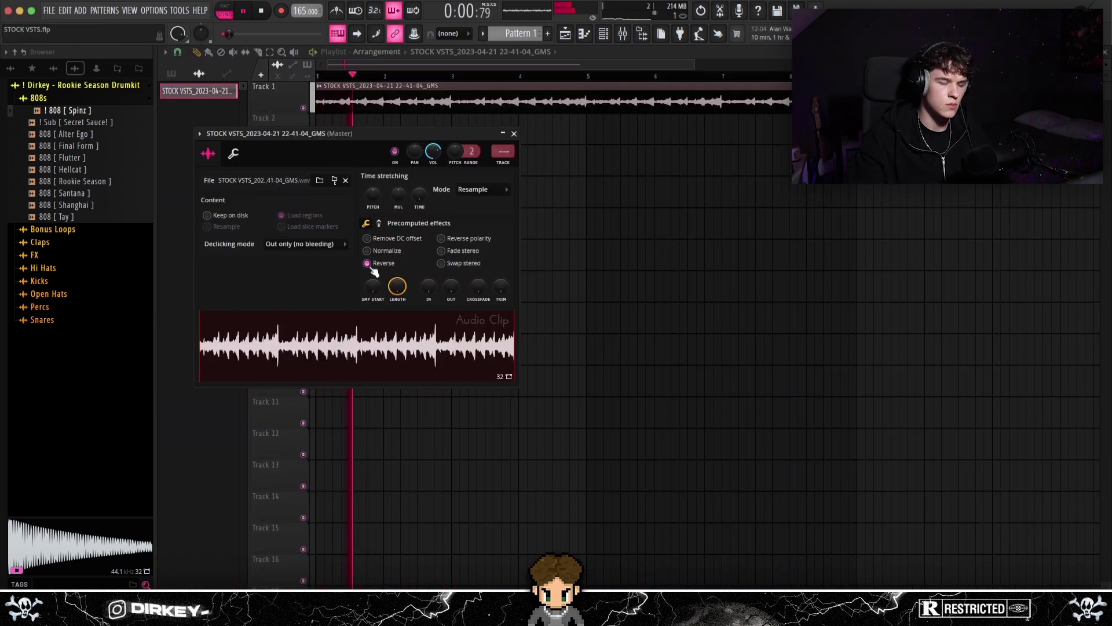
key("space")
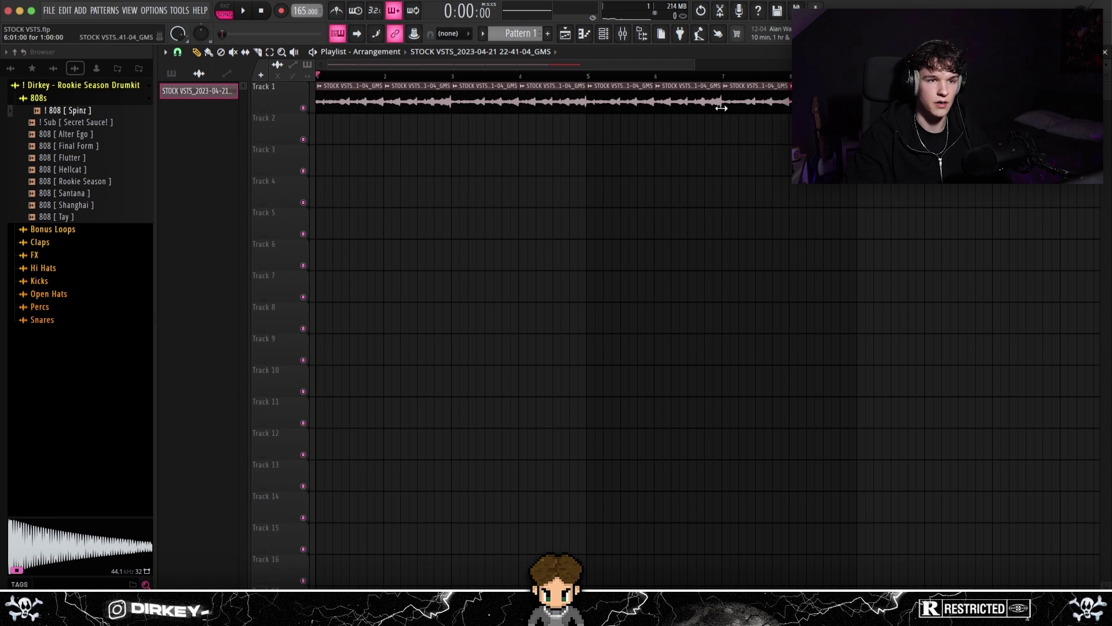
- Move the one-bar GMS slices from Track 1 to Track 3 in reverse order, starting with the last bar
left_click_drag(820, 102, 348, 165)
left_click_drag(753, 102, 415, 165)
left_click_drag(687, 117, 490, 164)
left_click_drag(630, 103, 560, 162)
left_click_drag(532, 104, 694, 166)
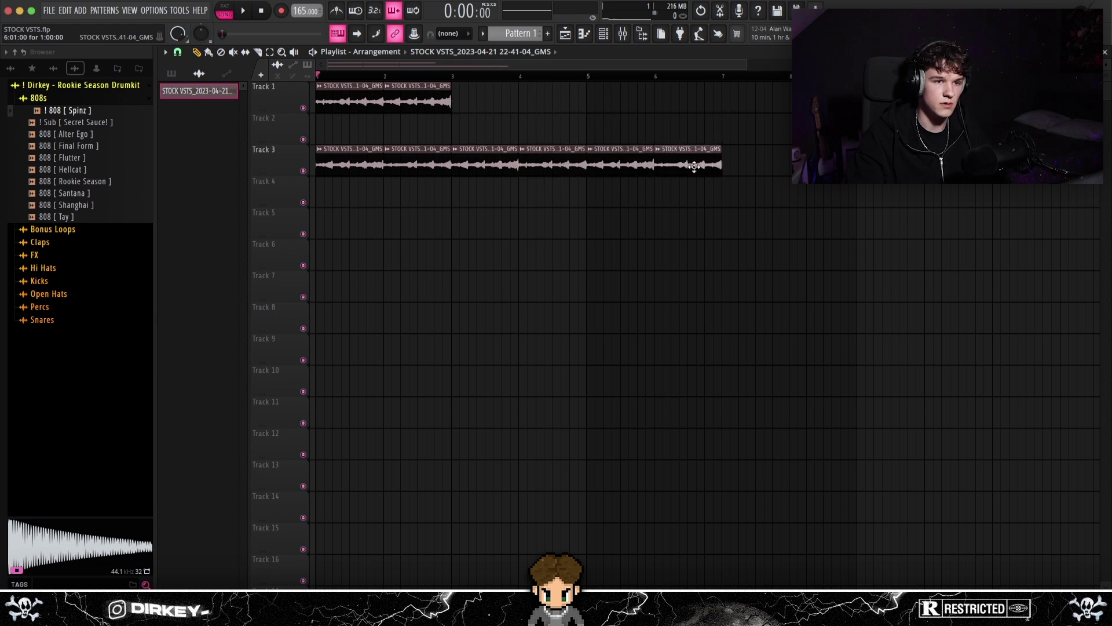
left_click_drag(429, 107, 752, 168)
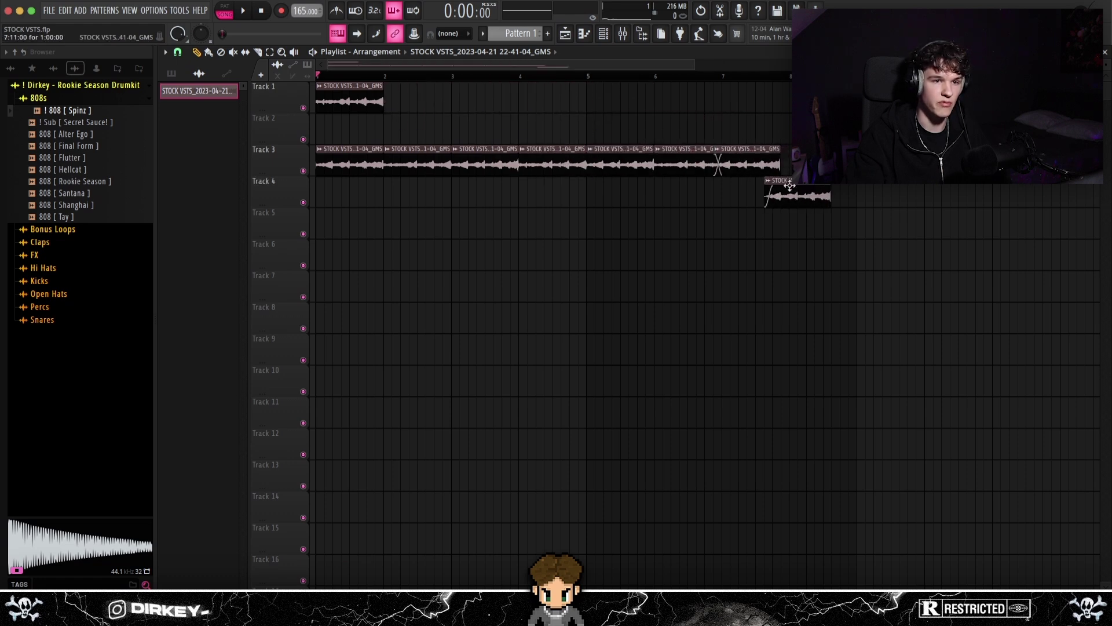
left_click_drag(360, 99, 833, 165)
- Shift the second and third slices one bar earlier, remove the remaining slices, and duplicate the pair to fill eight bars
scroll(408, 148, "down", 1)
left_click_drag(406, 156, 307, 154)
key("space")
left_click_drag(458, 159, 398, 154)
right_click(512, 165)
left_click_drag(464, 166, 271, 179)
key("super+b")
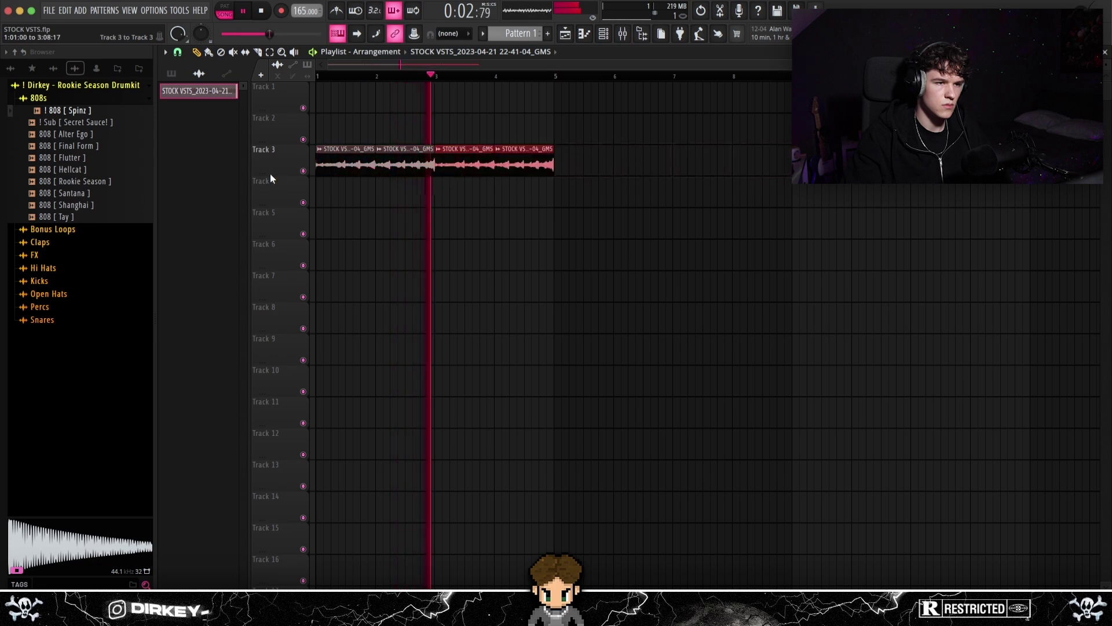
key("ctrl+b")
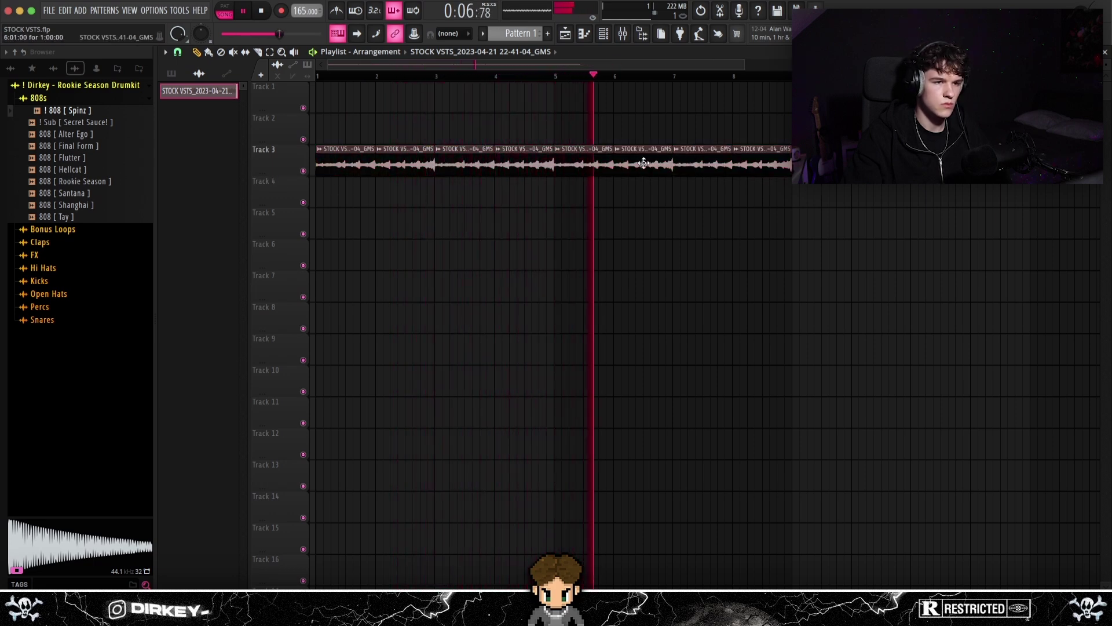
key("space")
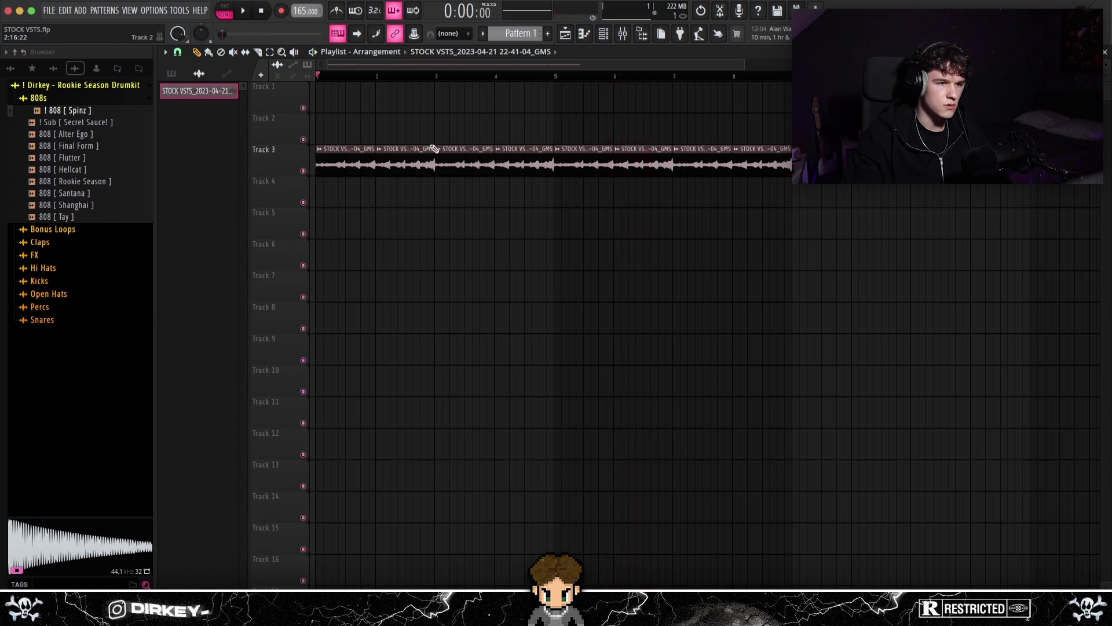
- Play the re-rendered loop and cut its lows with a high-pass at 188 Hz in Fruity parametric EQ 2
key("space")
key("F9")
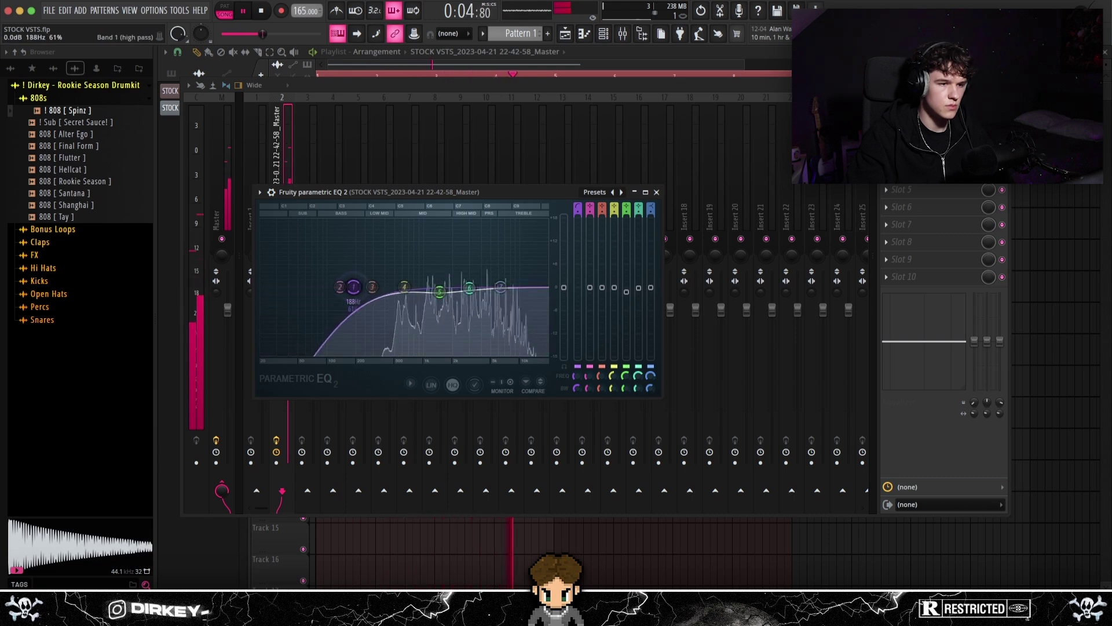
key("Escape")
key("space")
- Add HalfTime to the loop's mixer track, audition it, and set its loop length to 4 Bars
left_click(886, 137)
mouse_move(958, 259)
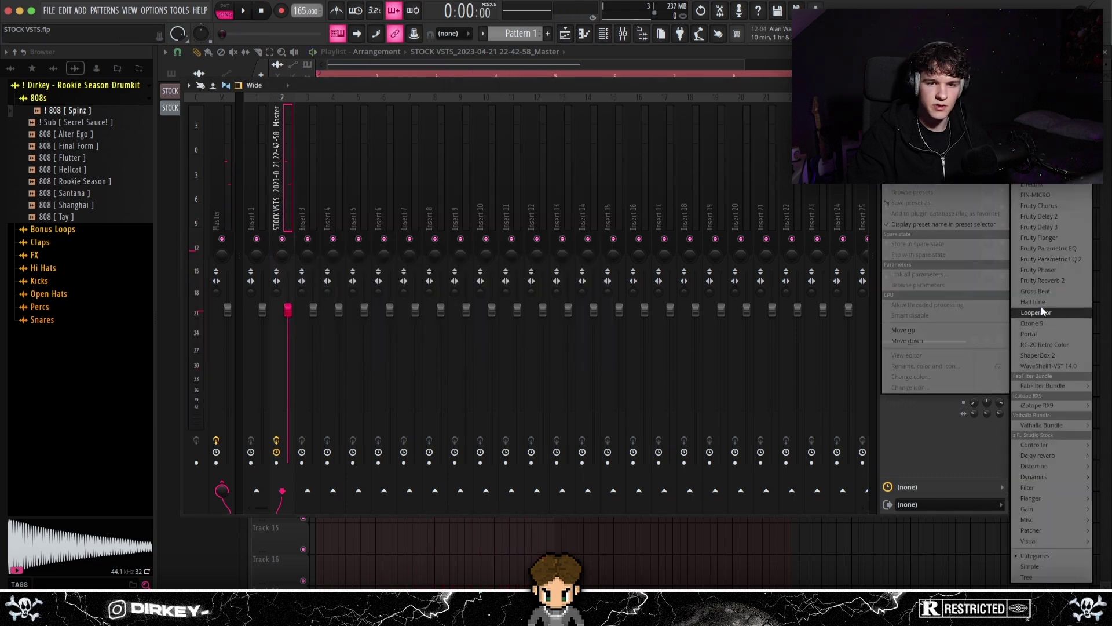
left_click(1033, 302)
left_click_drag(284, 147, 427, 145)
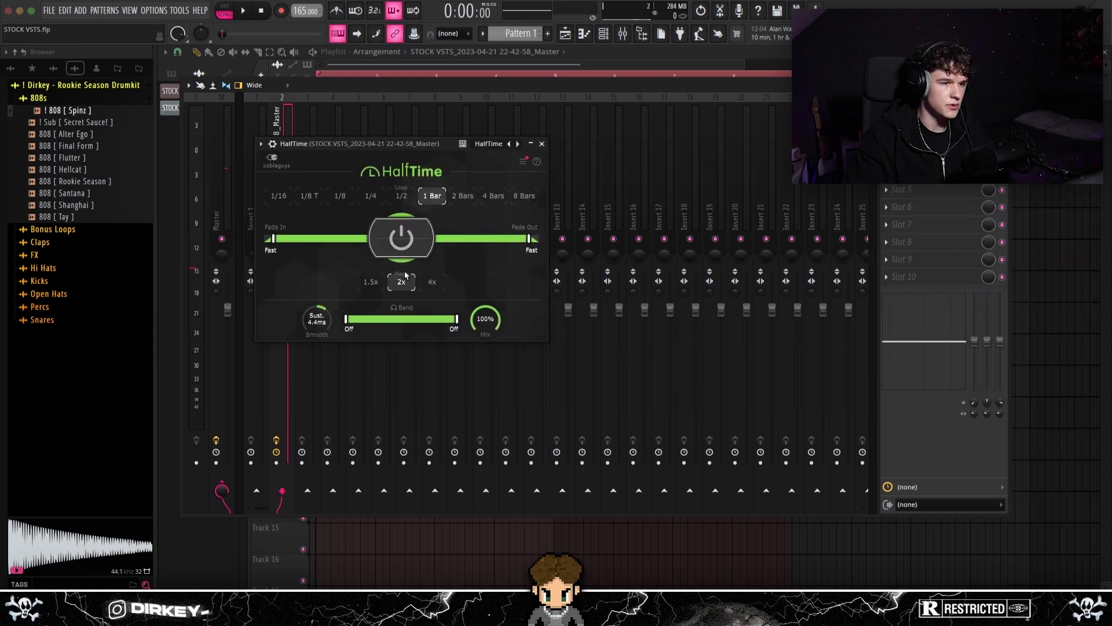
key("space")
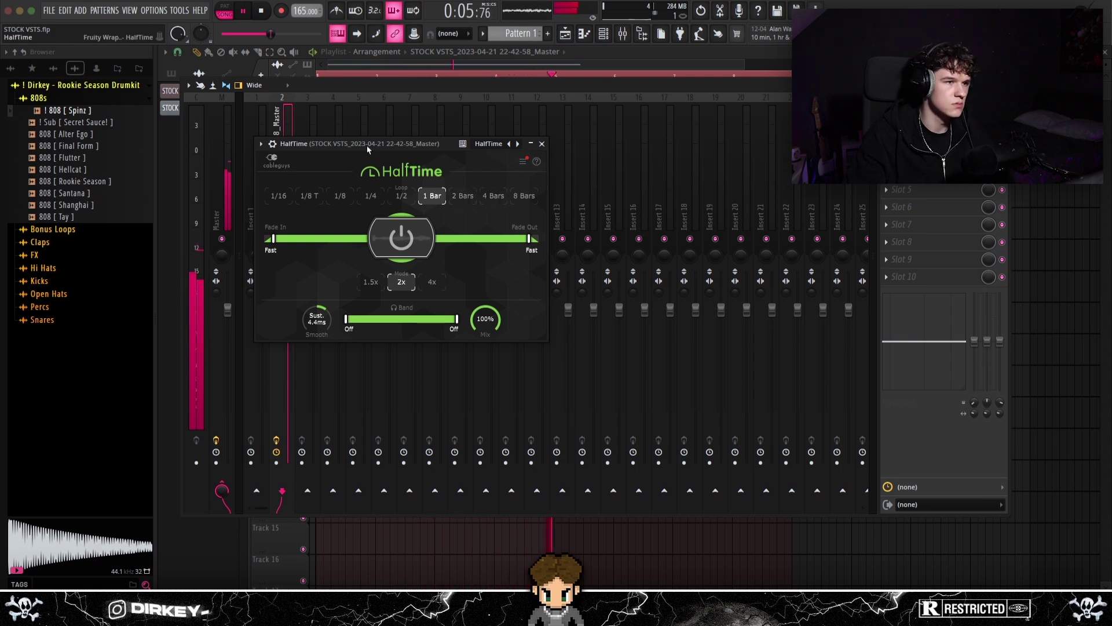
left_click(493, 196)
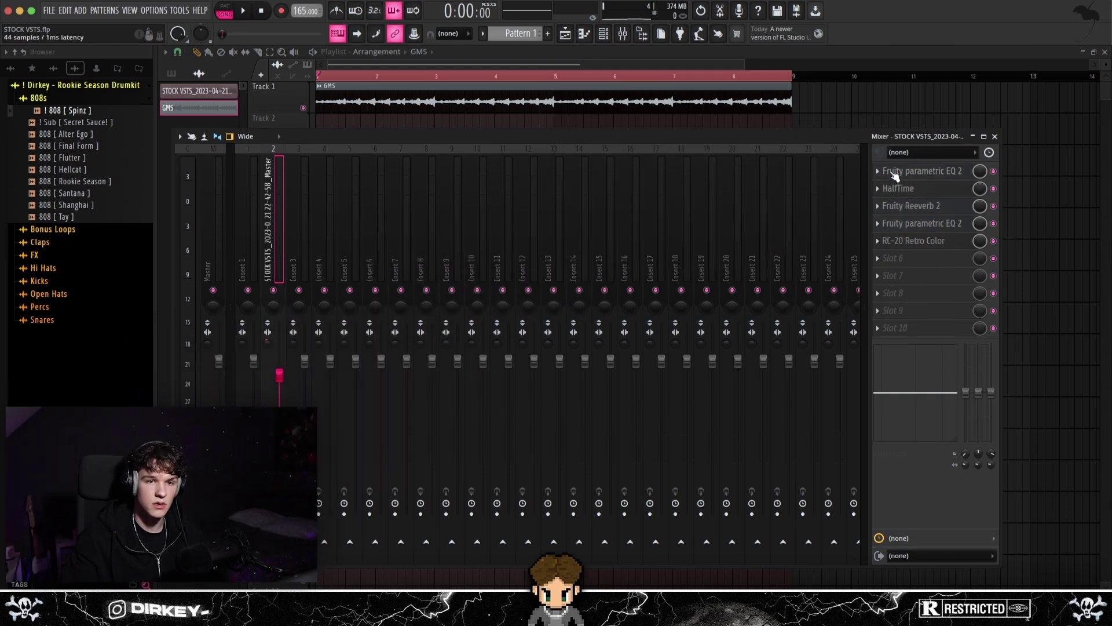
- Examine the settings of Fruity Reeverb 2, the second Fruity parametric EQ 2 and RC-20 Retro Color on the loop's mixer track
left_click(910, 207)
left_click_drag(354, 103, 415, 124)
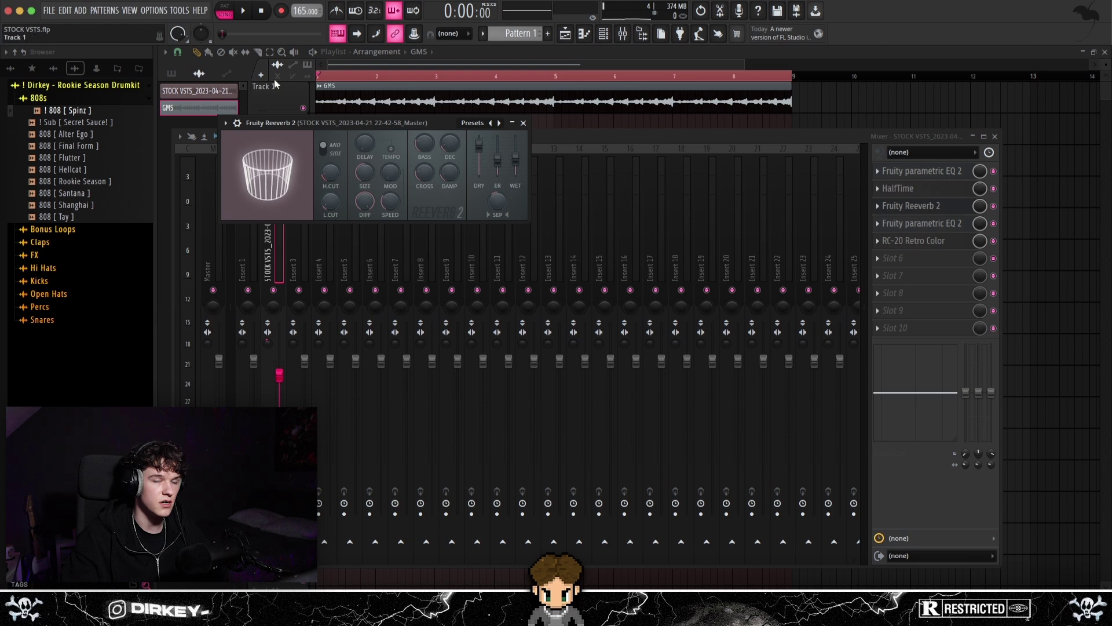
left_click(897, 215)
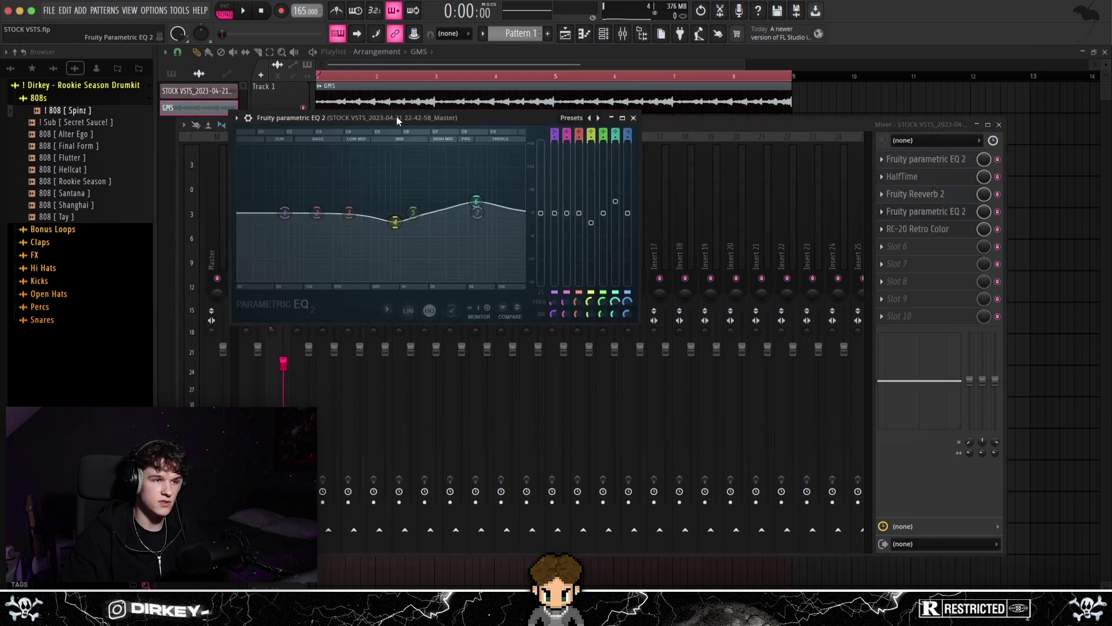
left_click_drag(396, 115, 409, 118)
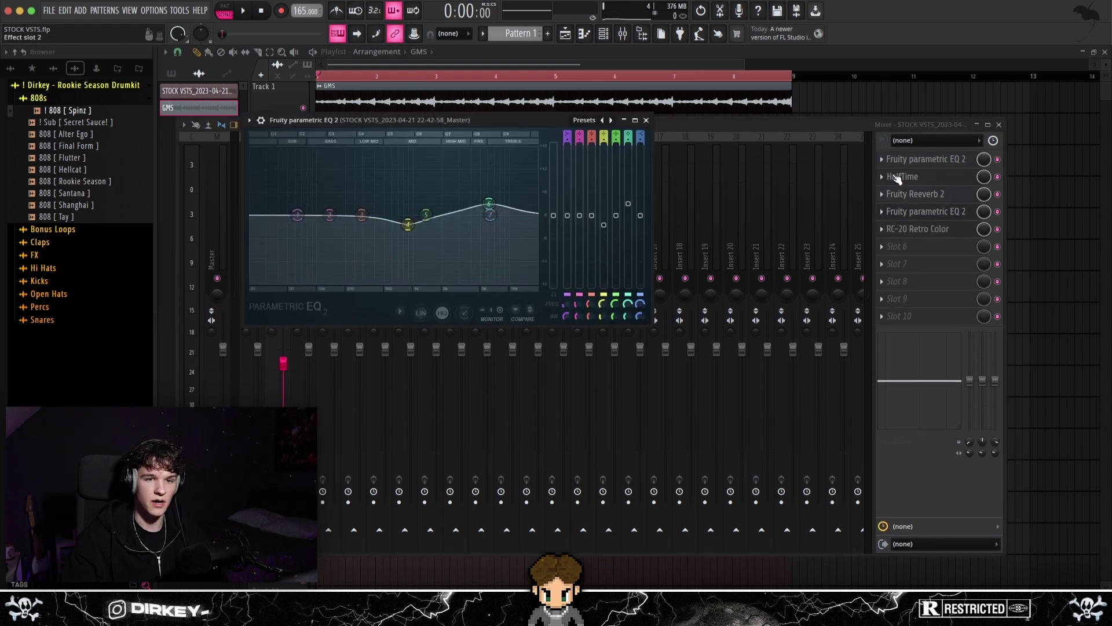
left_click(924, 228)
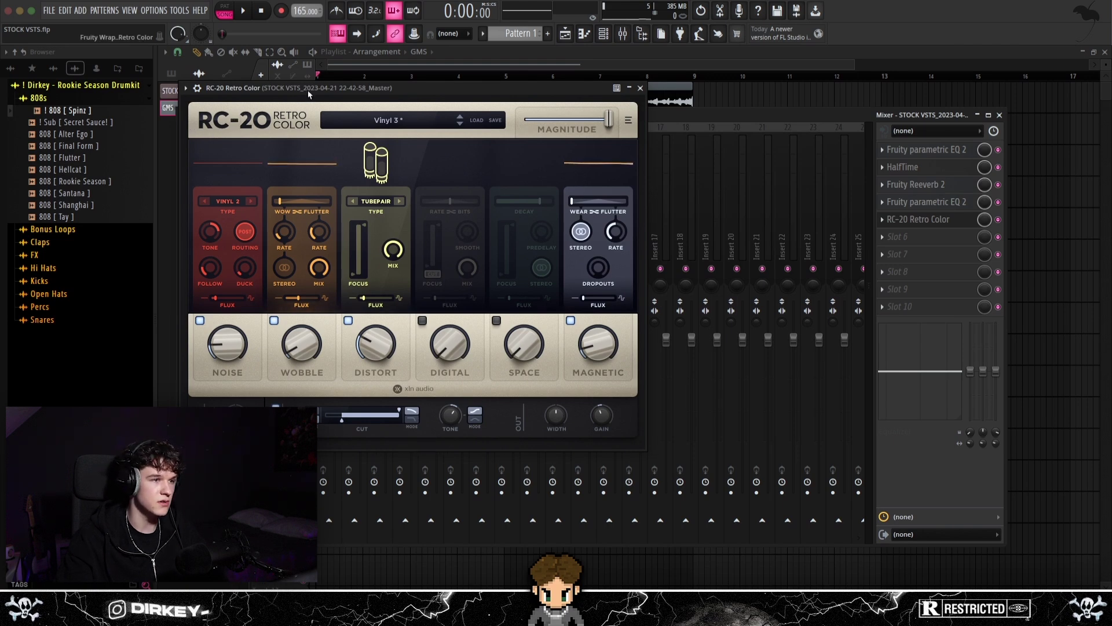
left_click_drag(309, 94, 319, 96)
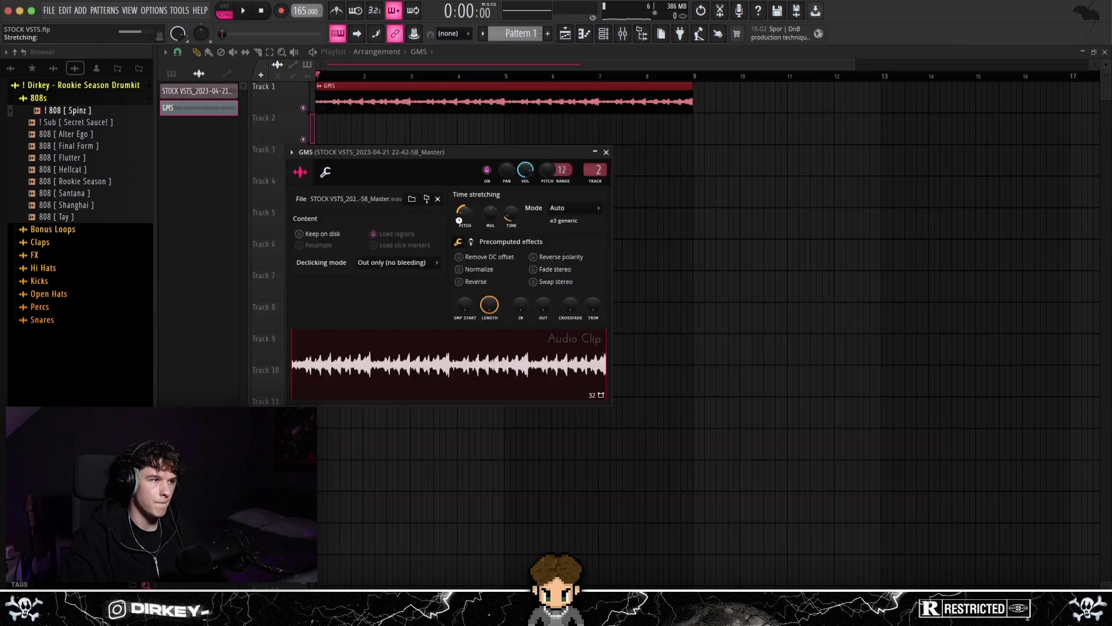
- Lower the GMS audio clip's pitch shift to -700 cents while auditioning it
key("space")
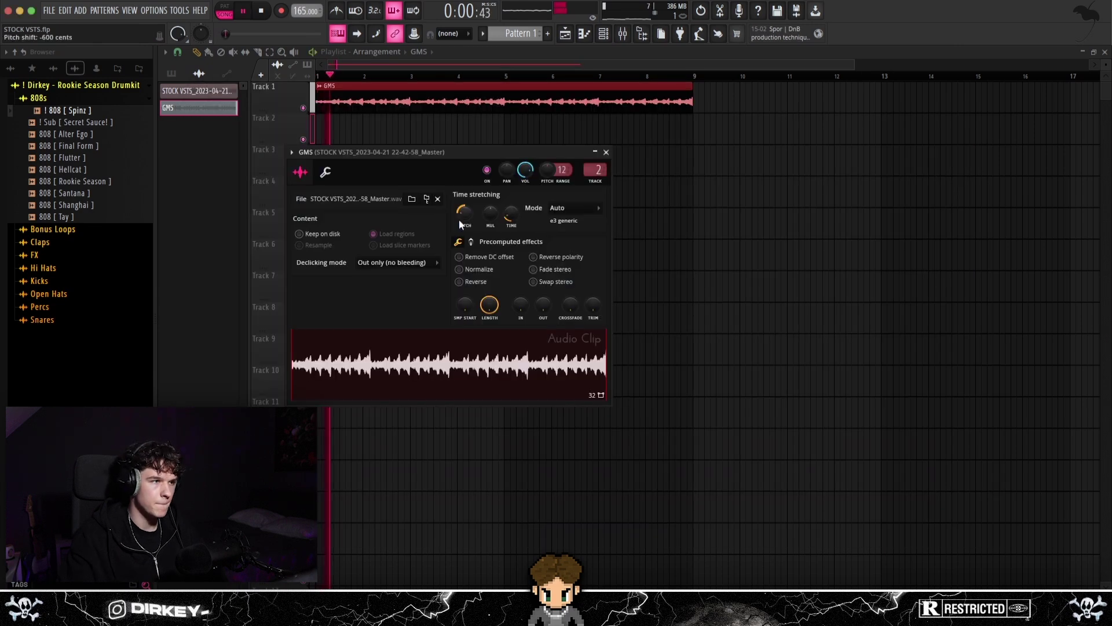
key("space")
key("space")
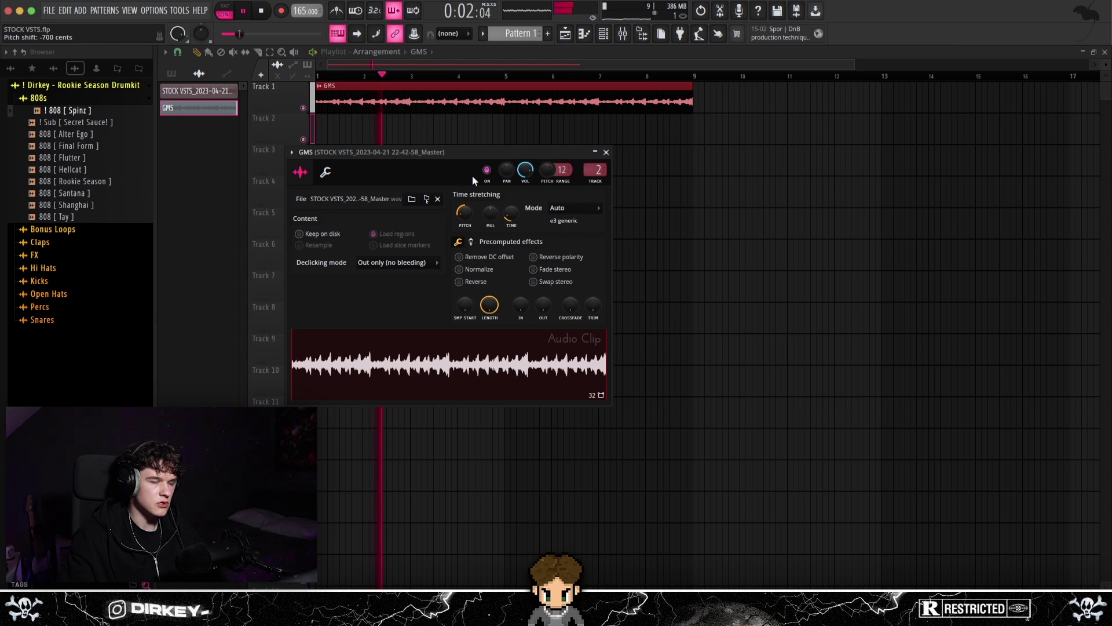
- Check the second parametric EQ and the track level in the mixer while the pitched loop plays
left_click(624, 34)
left_click(927, 202)
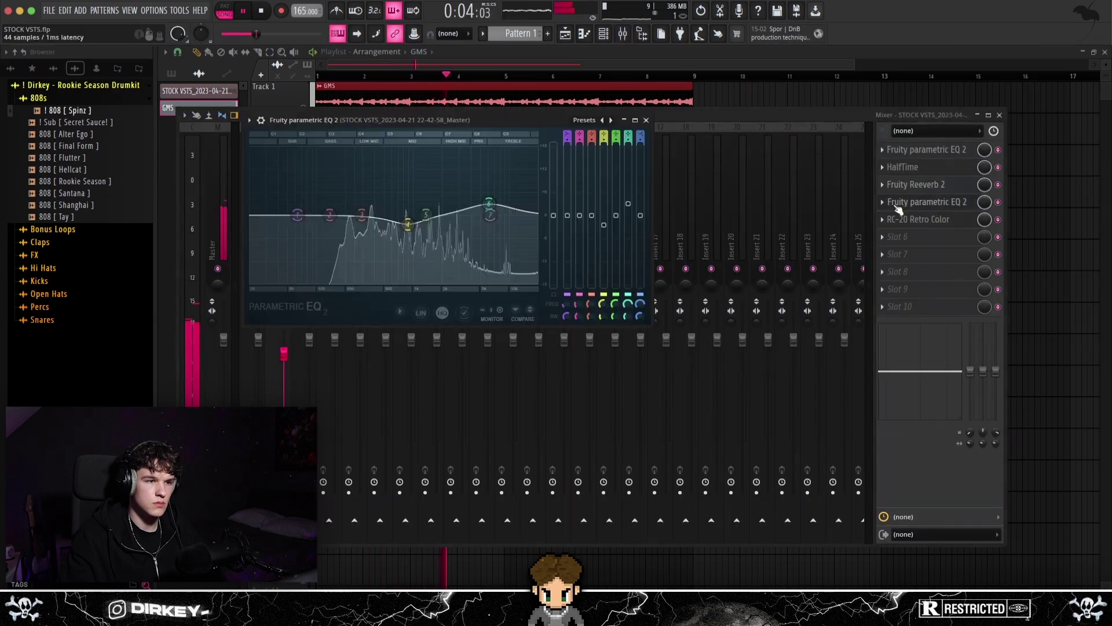
left_click_drag(395, 226, 394, 225)
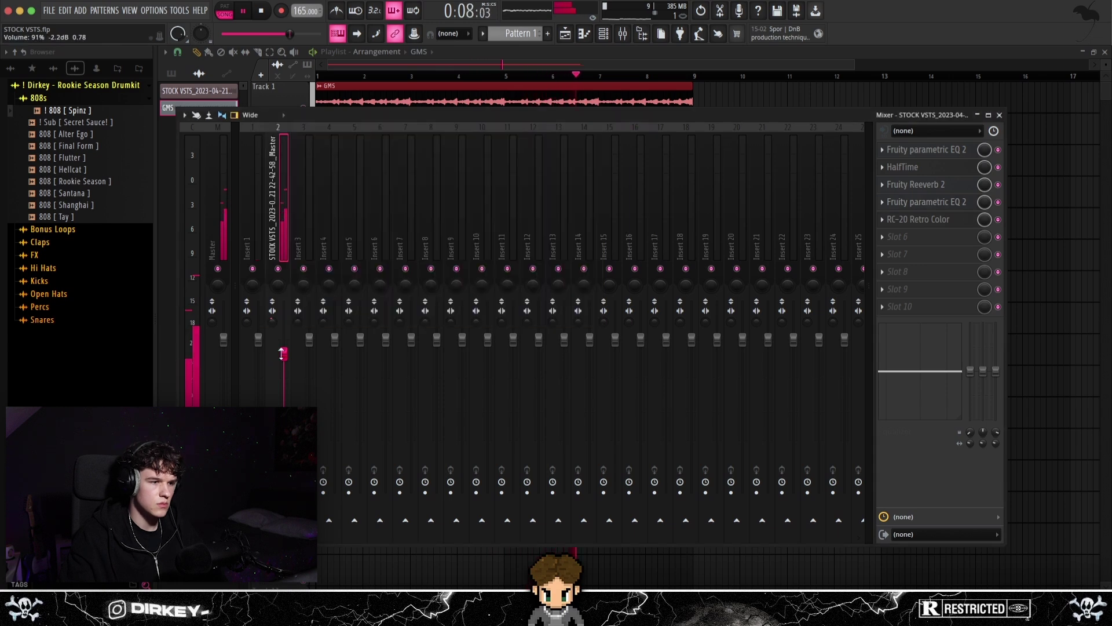
key("space")
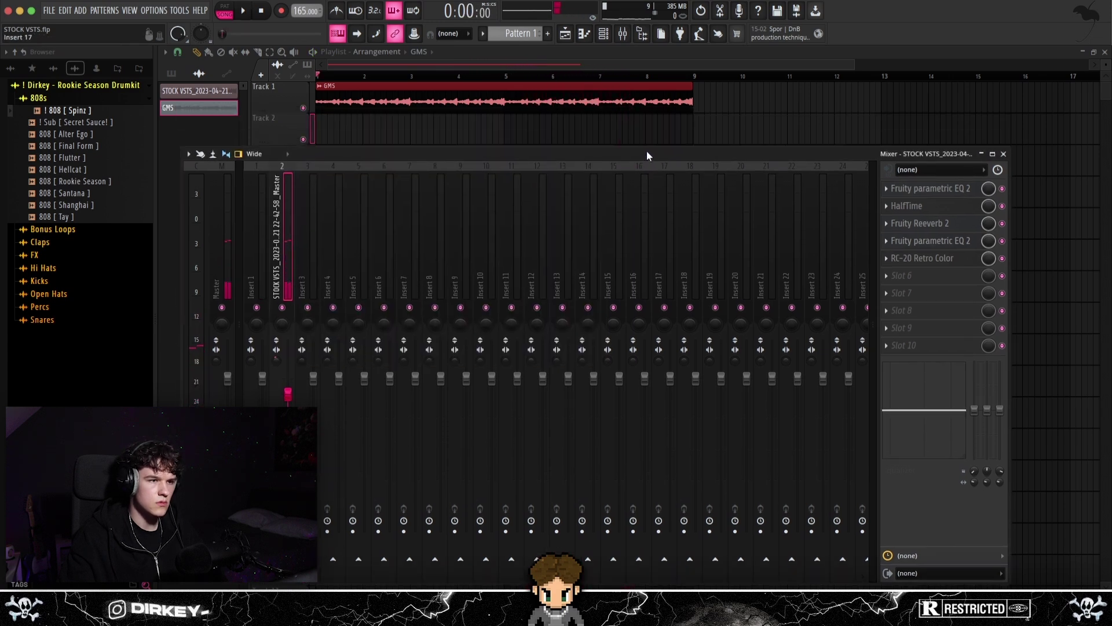
- Add a FLEX instrument for Pattern 2 and load the Grand Piano preset from its Essential Pianos pack
double_click(445, 103)
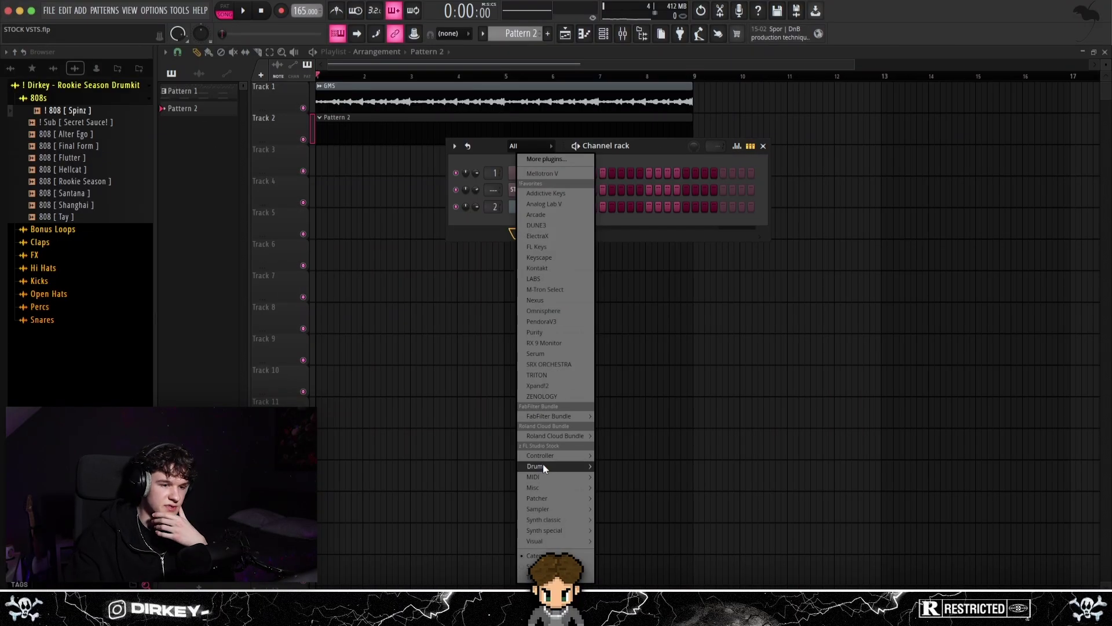
mouse_move(555, 518)
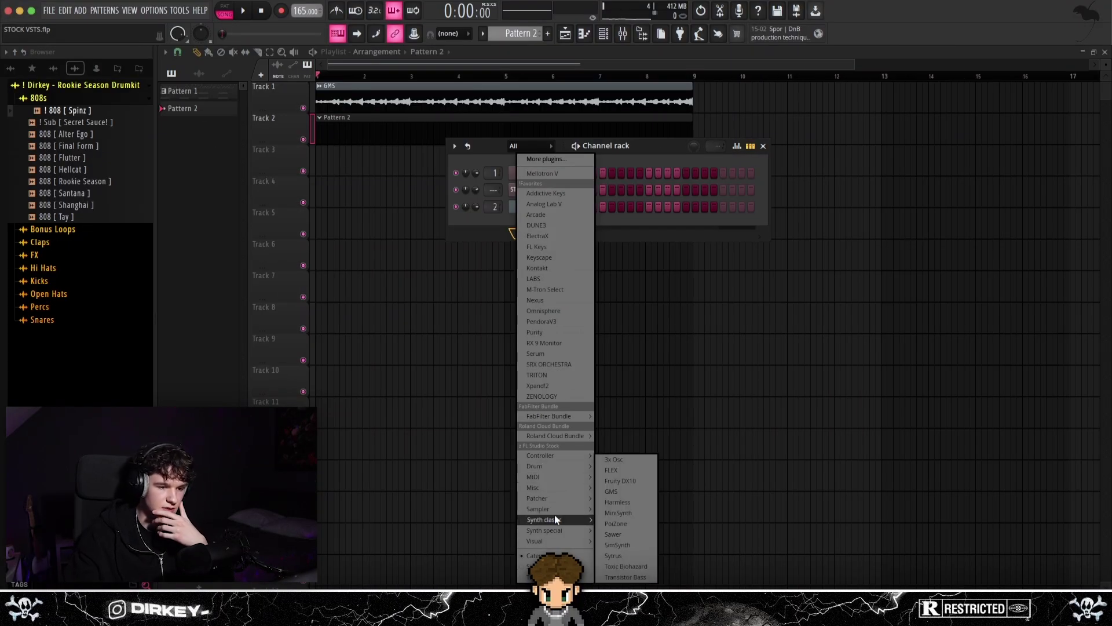
left_click(620, 469)
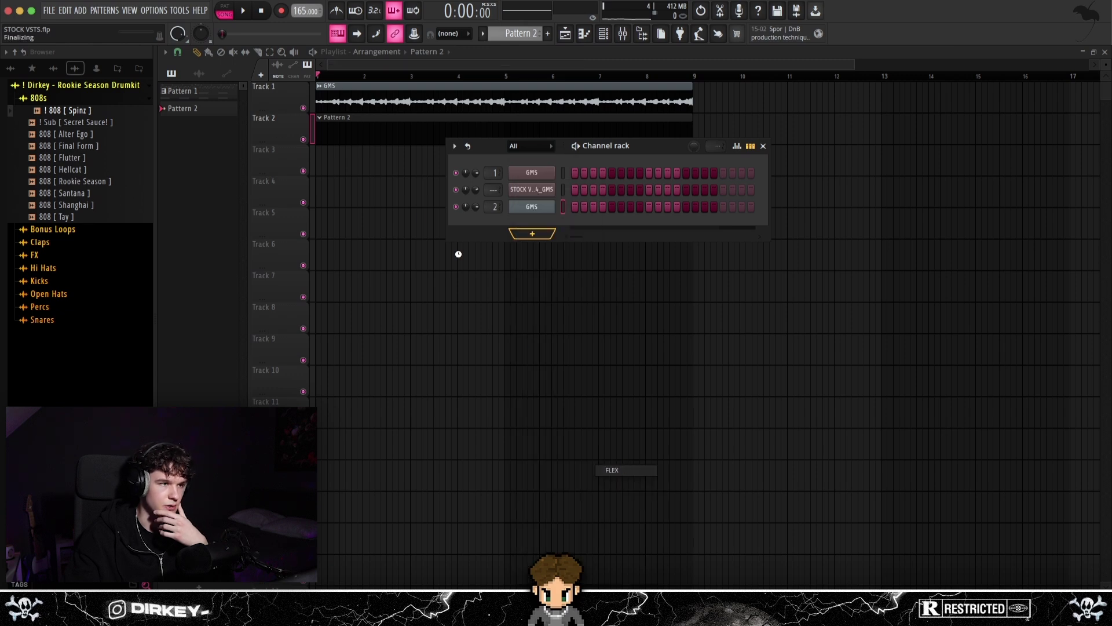
left_click(281, 222)
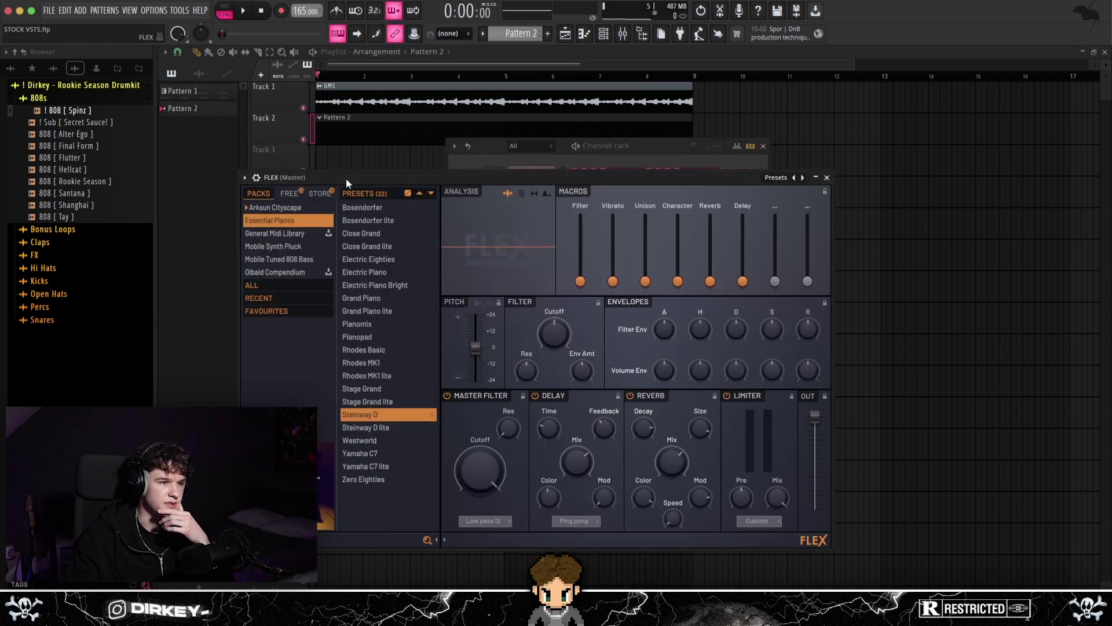
left_click_drag(346, 178, 377, 152)
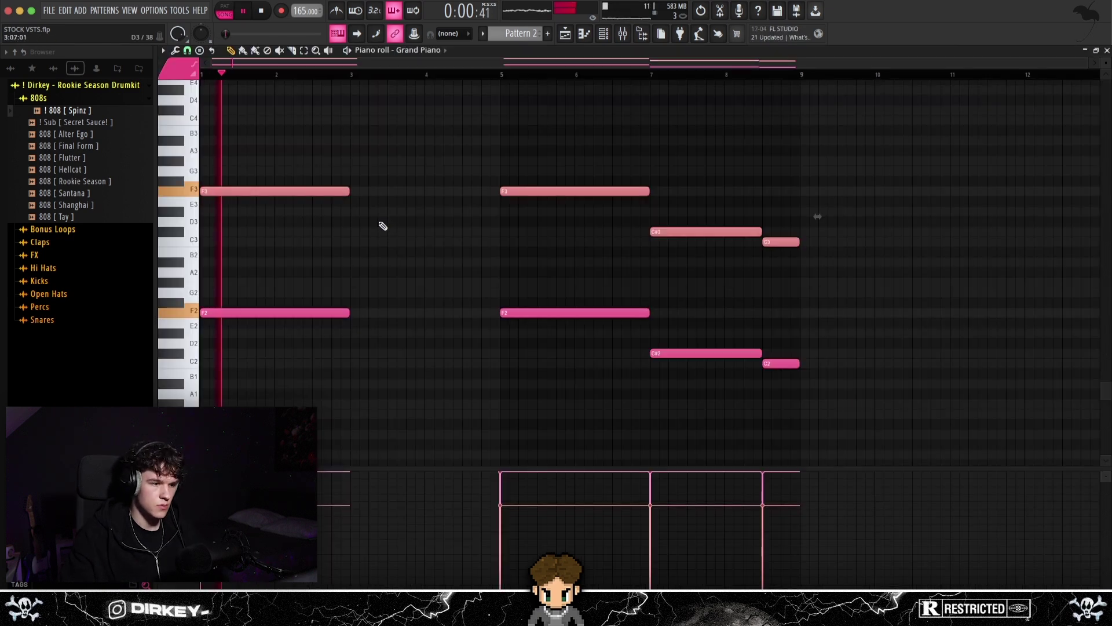
- Copy the piano's upper notes F3, C#3 and C3 and paste them one octave higher as F4, C#4 and C4
left_click(422, 223)
right_click(426, 224)
mouse_move(286, 166)
left_mouse_down()
mouse_move(634, 262)
mouse_move(811, 246)
left_mouse_up()
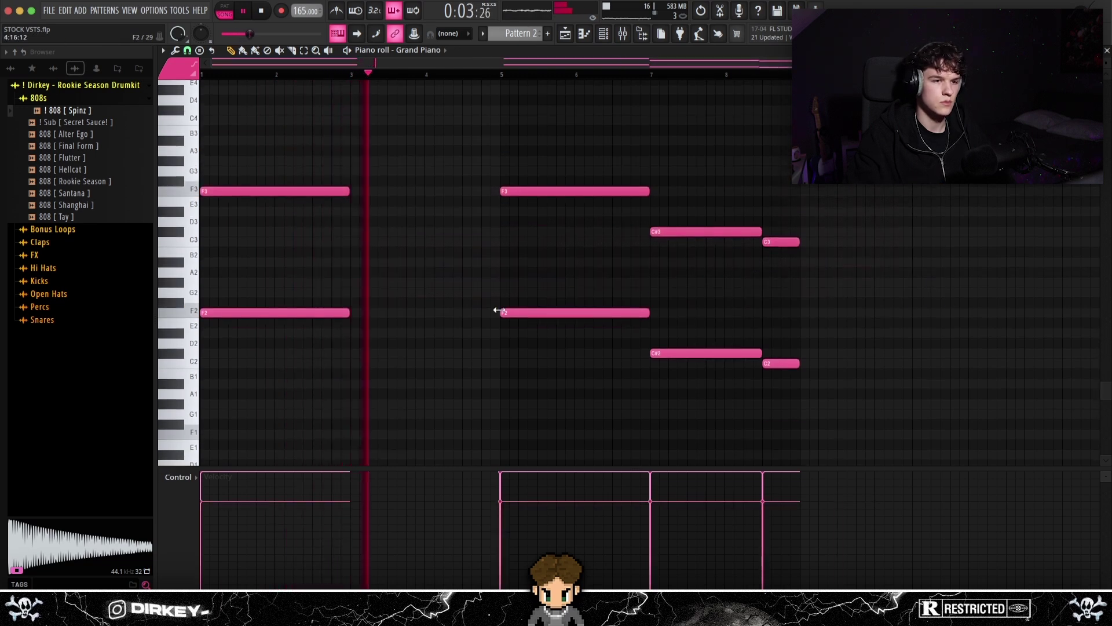
scroll(579, 284, "up", 3)
key("super+c")
key("super+v")
key("super+Up")
scroll(301, 250, "down", 3)
left_click(365, 172)
right_click(370, 172)
- Strum the stacked piano octaves with the Strumizer by offsetting the note start times, keeping Preserve end on
key("alt+s")
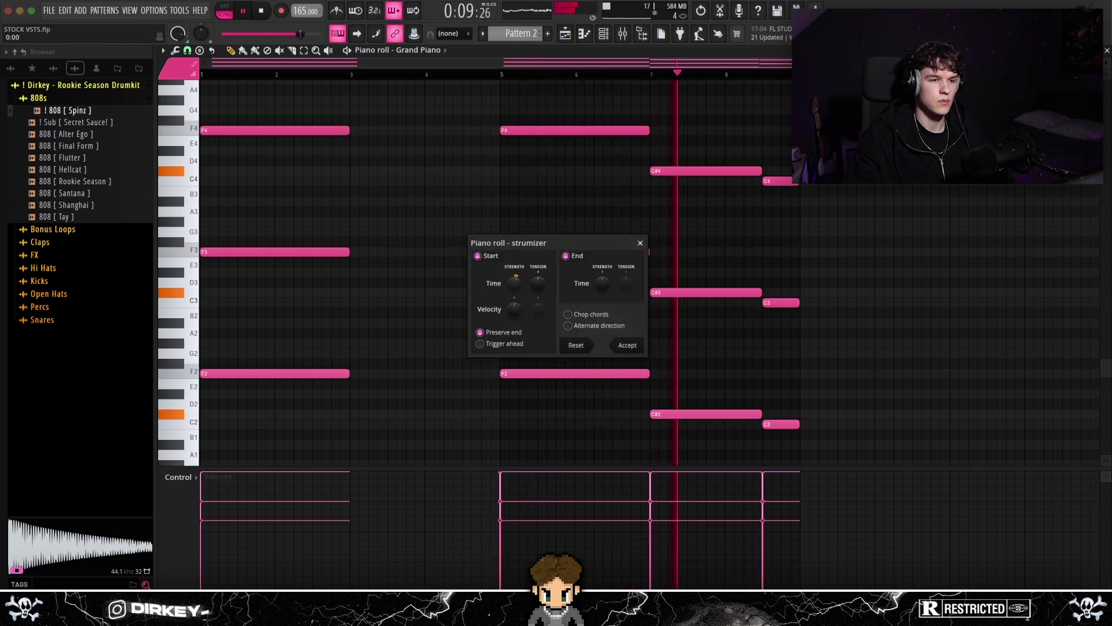
left_click(627, 344)
left_click(453, 212)
right_click(454, 212)
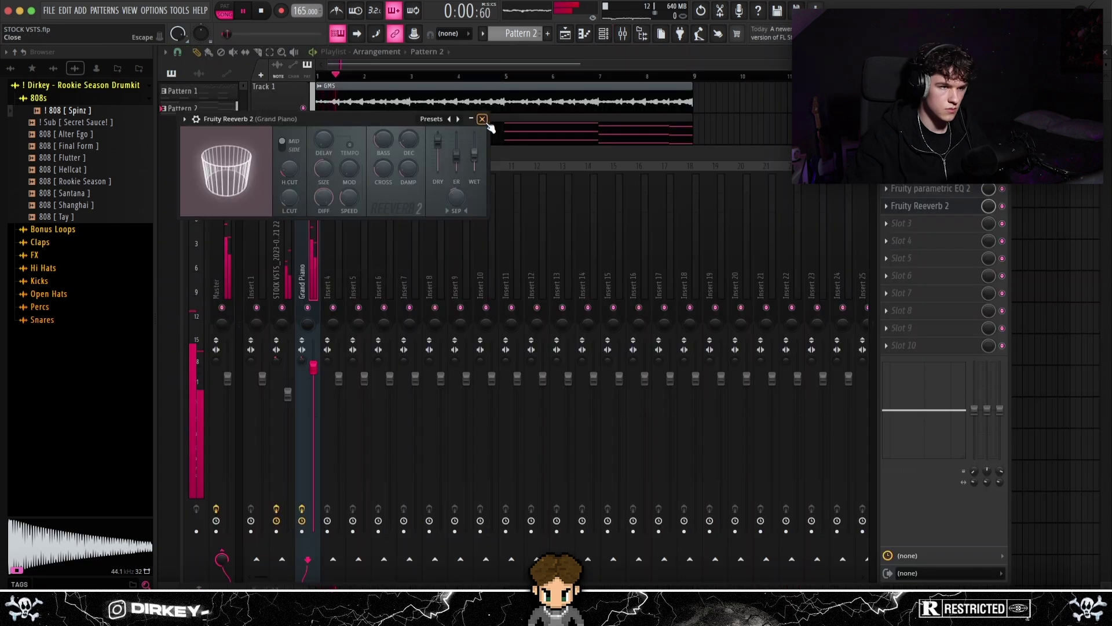
- Finish Fruity Reeverb 2 on the Grand Piano's mixer track and reopen the Pattern 2 notes in the piano roll
left_click(482, 119)
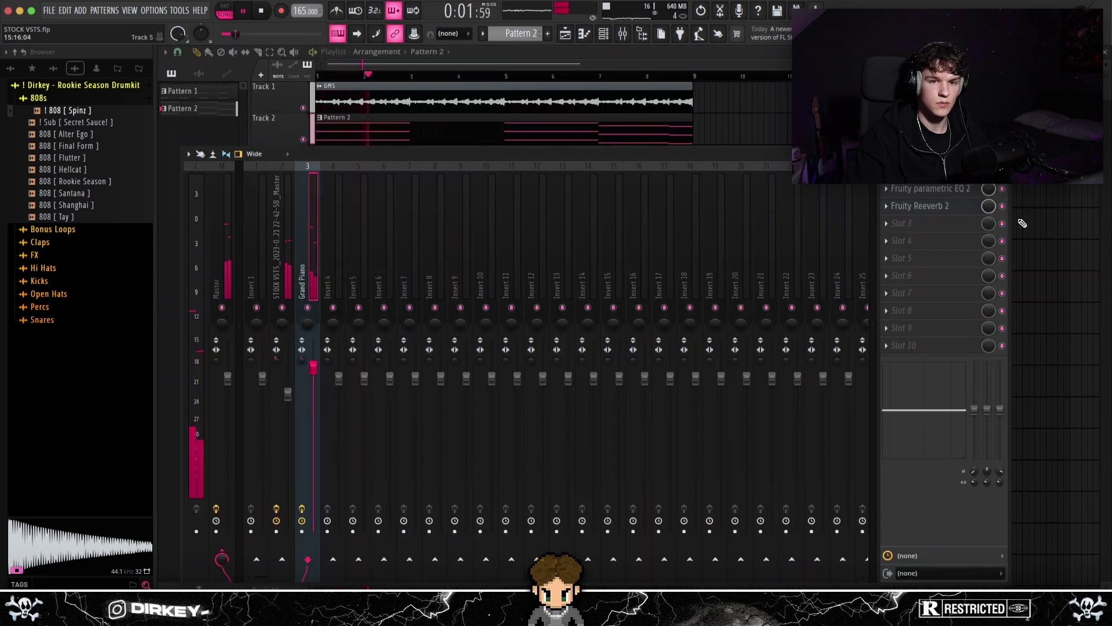
left_click(439, 132)
double_click(439, 132)
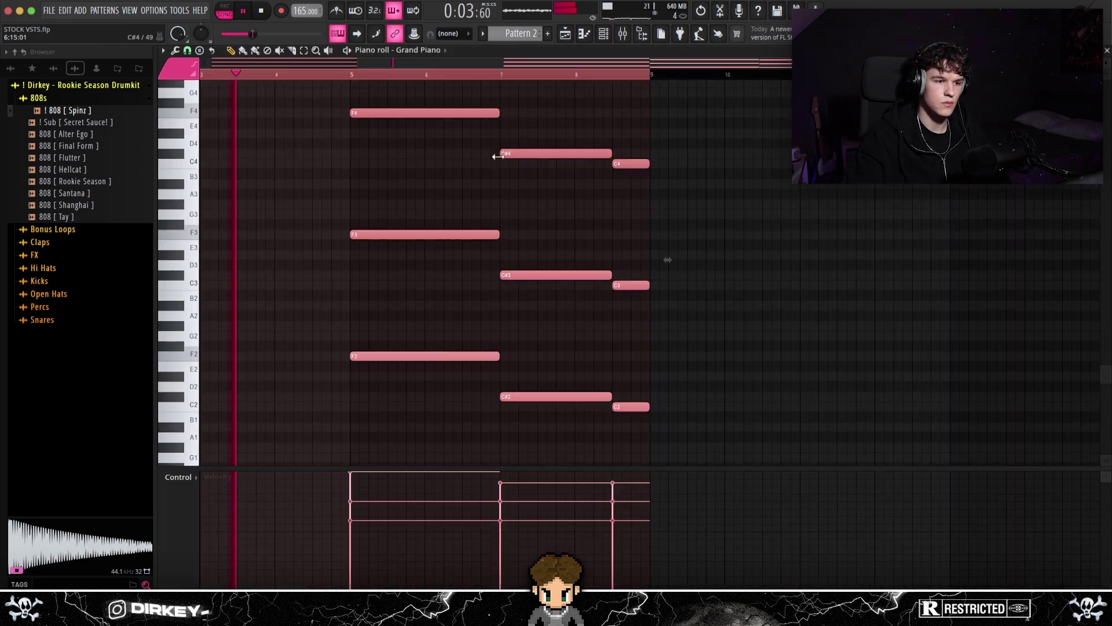
key("F6")
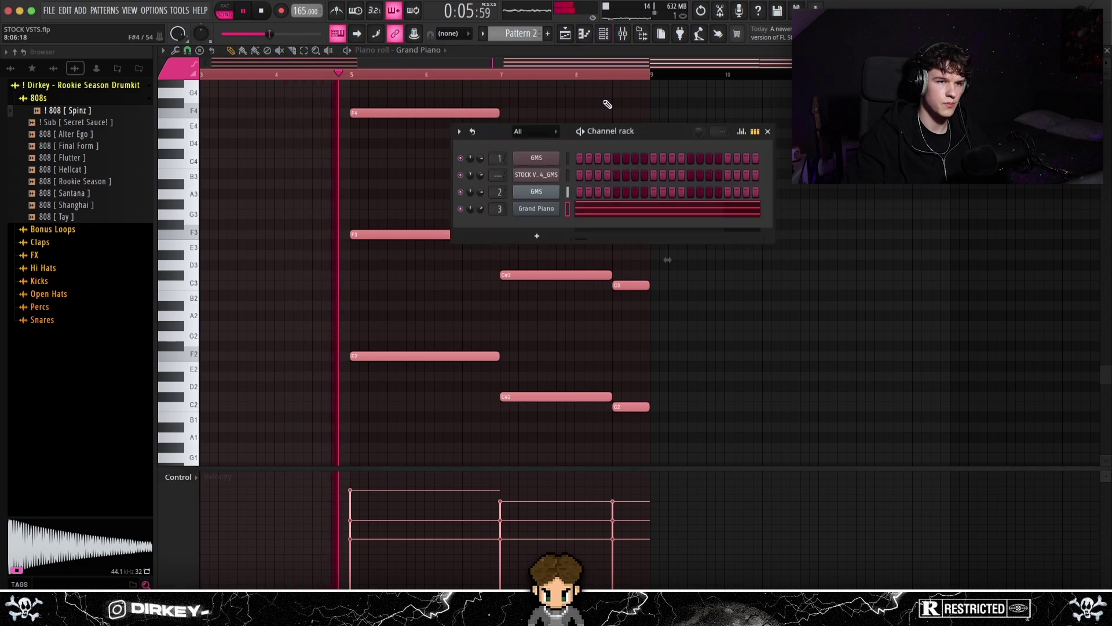
key("F9")
key("F9")
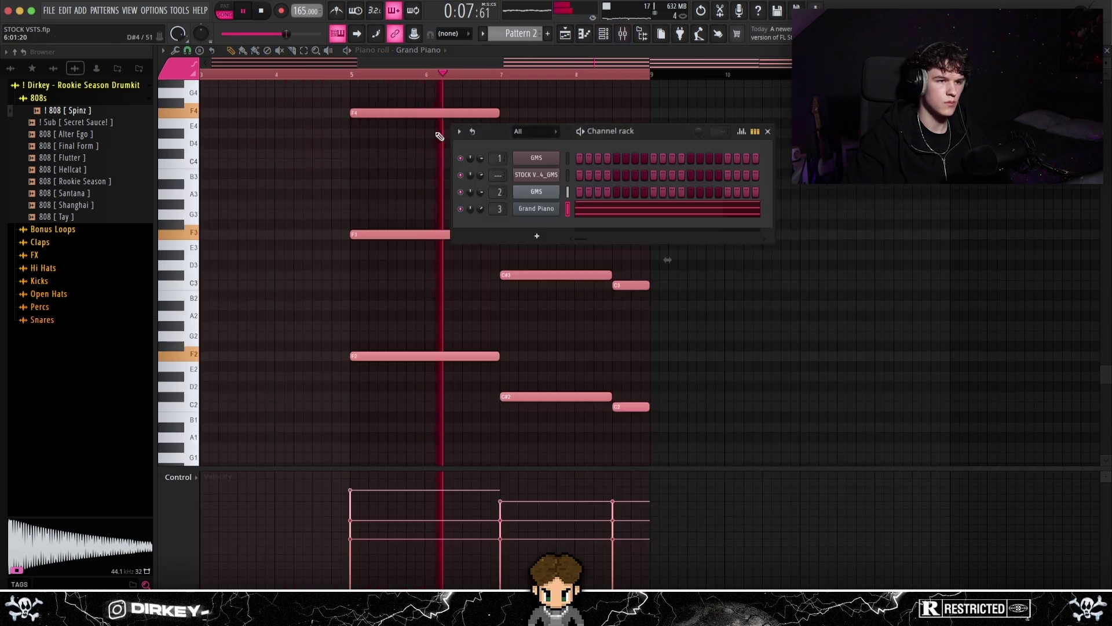
left_click(631, 36)
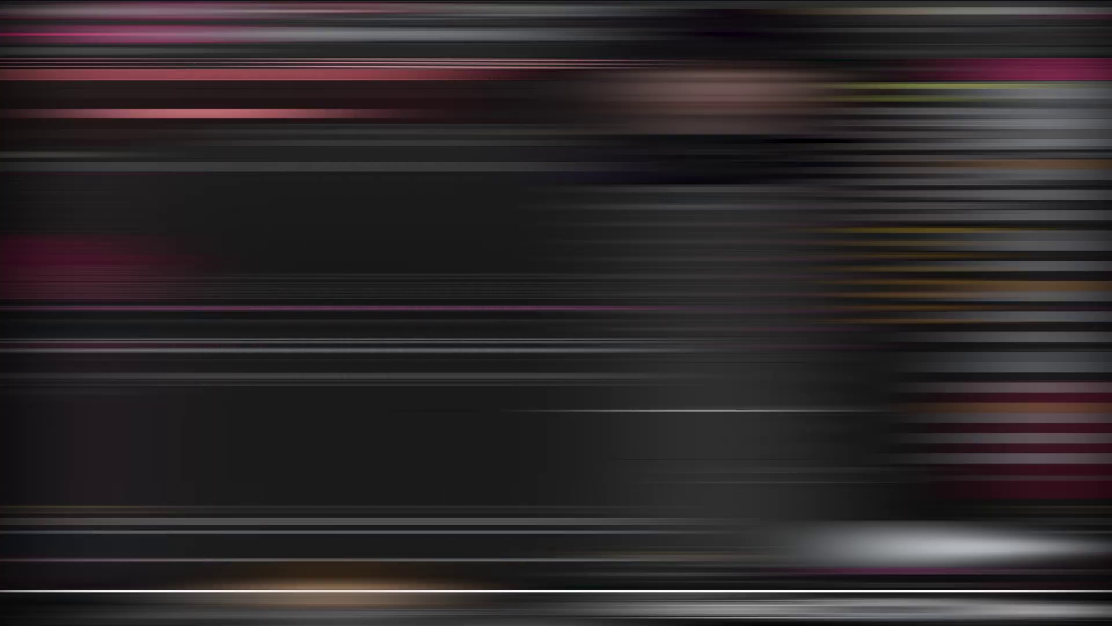
- Create Pattern 3 and place its clip on Track 3, extending it to eight bars to match the clips above
key("F4")
key("Return")
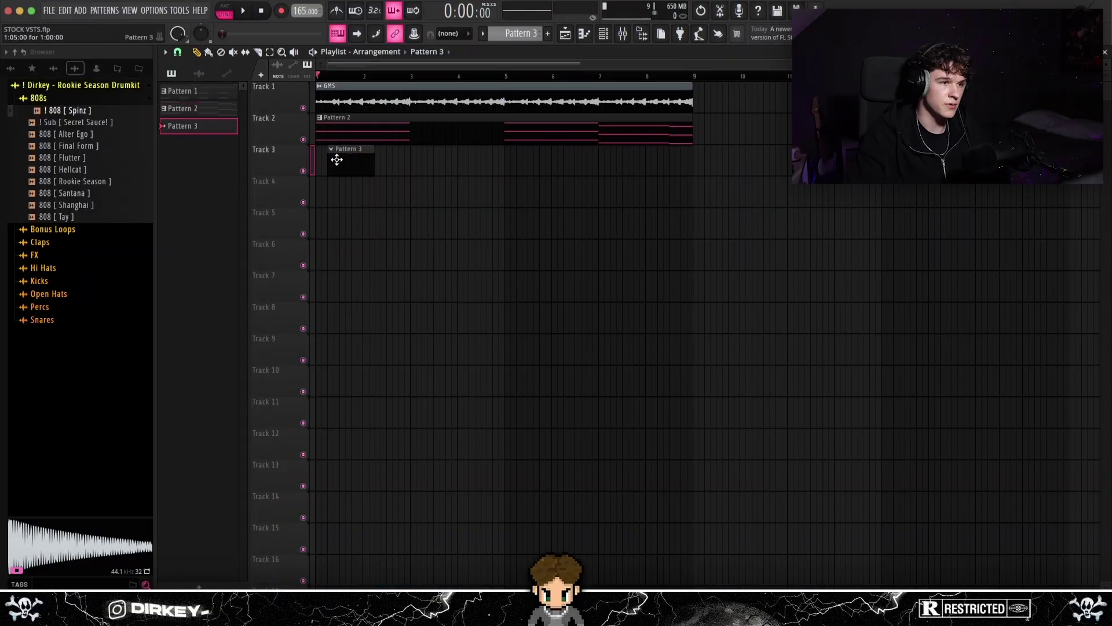
left_click_drag(363, 154, 693, 155)
- Clone the Grand Piano channel and route the clone to its own mixer track 4
left_click(603, 34)
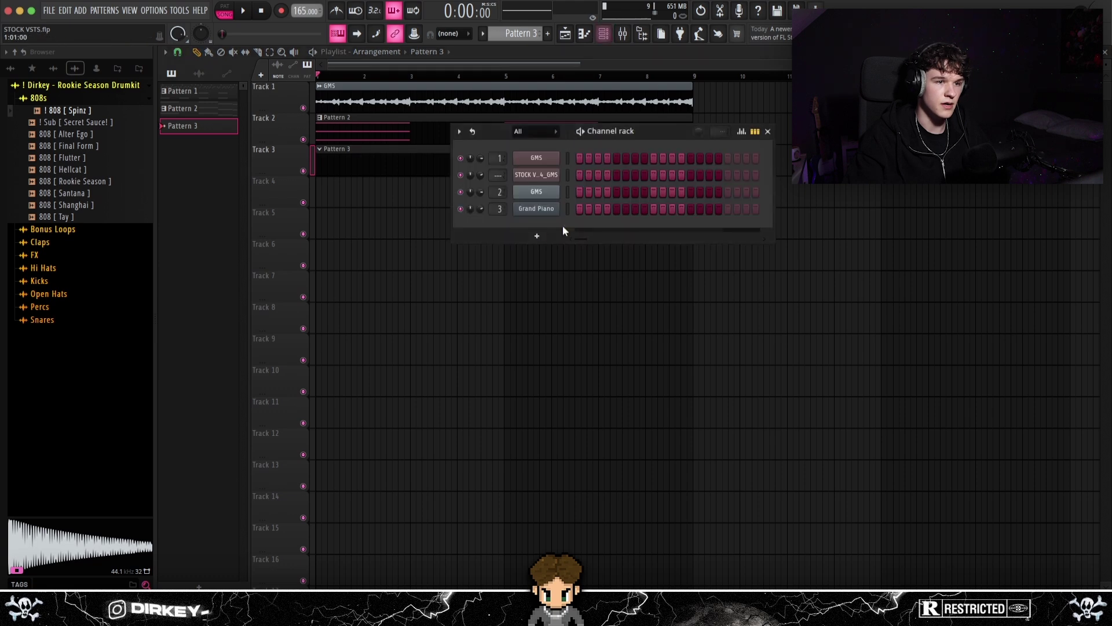
right_click(531, 209)
left_click(585, 316)
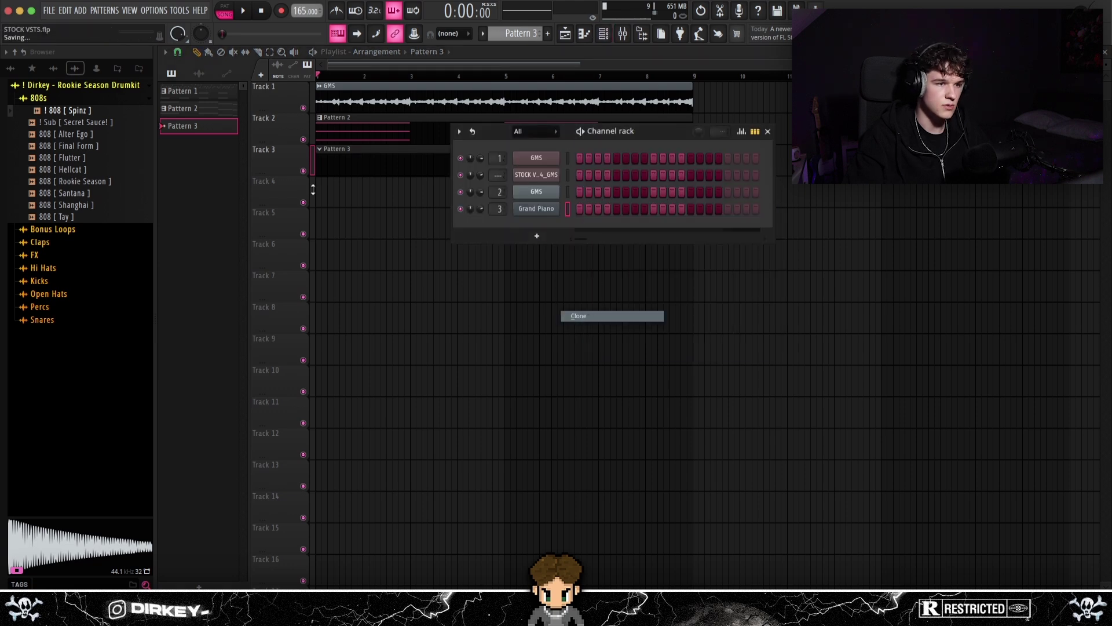
key("Escape")
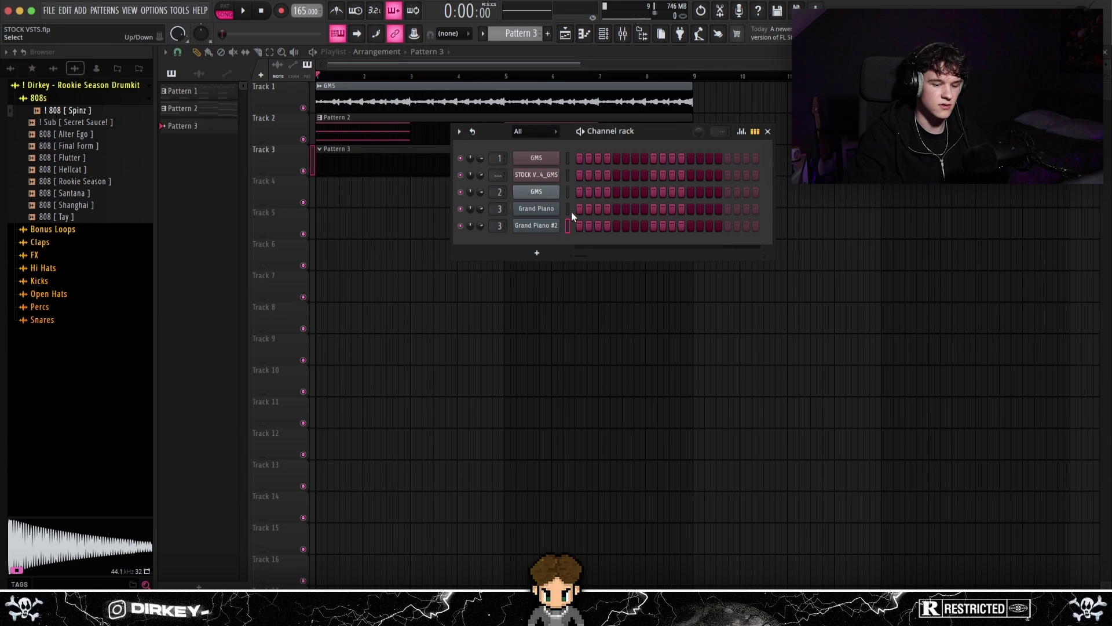
double_click(492, 226)
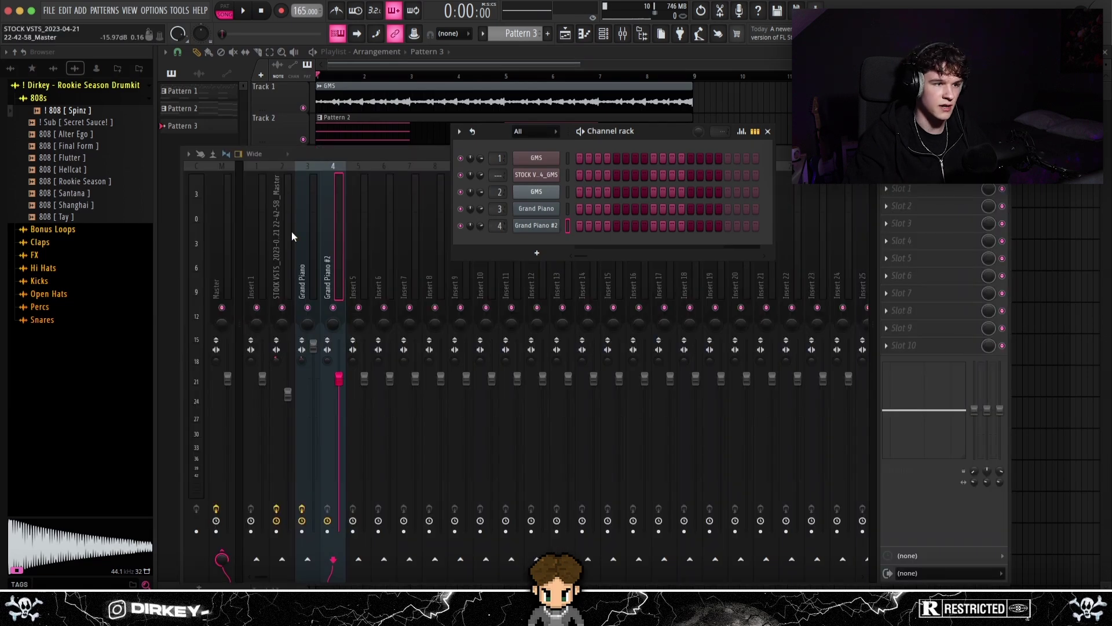
- Write a two-bar phrase of F7, C8, C#8 and C7 notes for the cloned piano and repeat it over bars 3 and 4
right_click(631, 300)
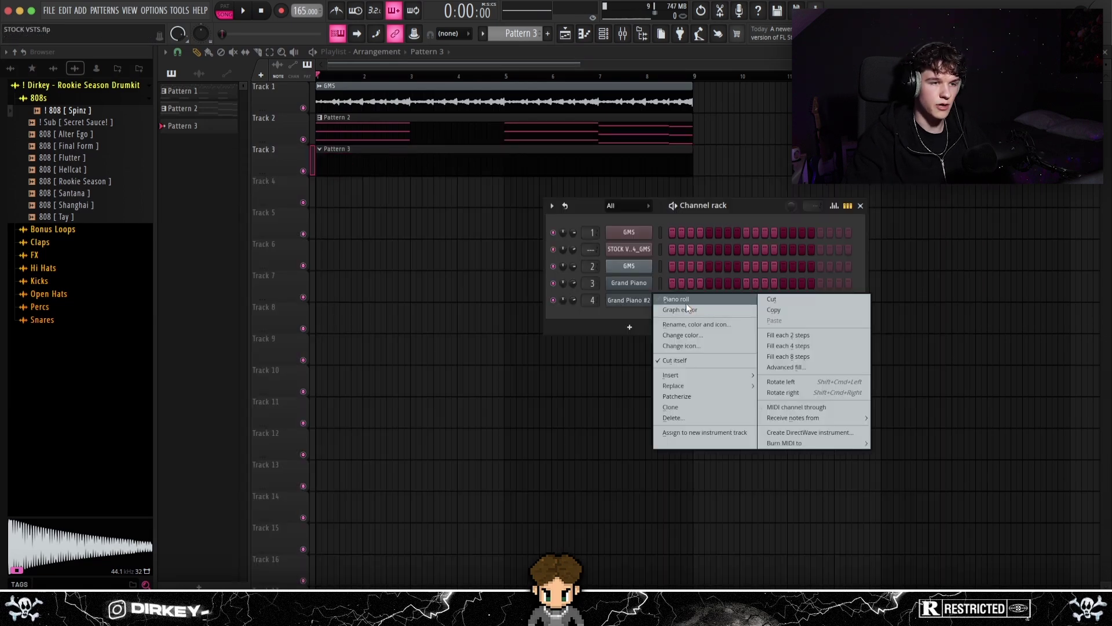
left_click(682, 300)
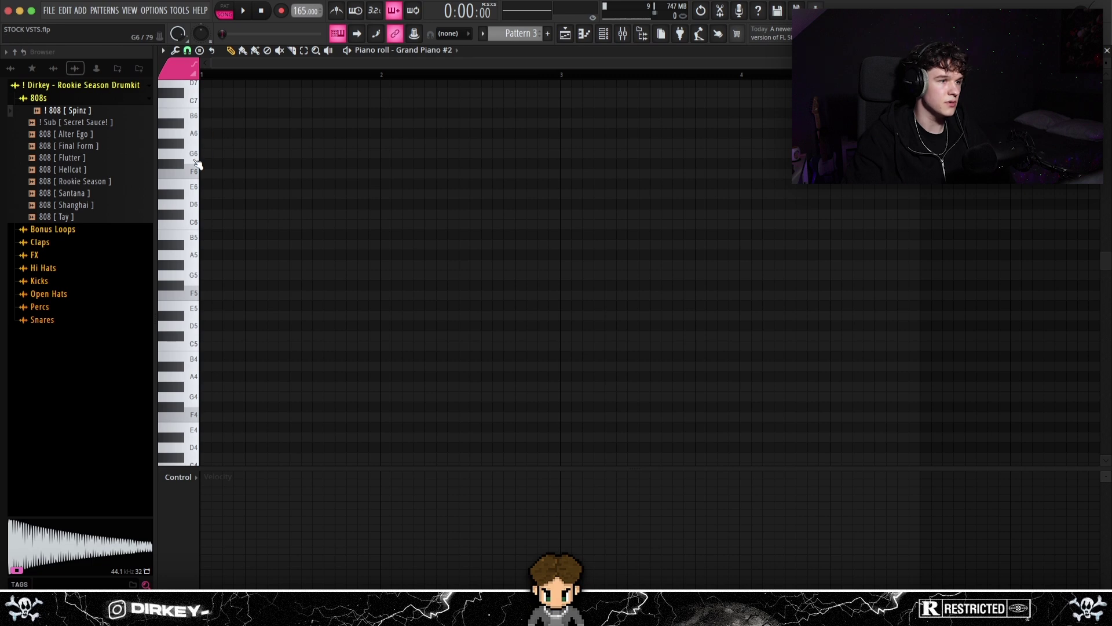
left_click(314, 284)
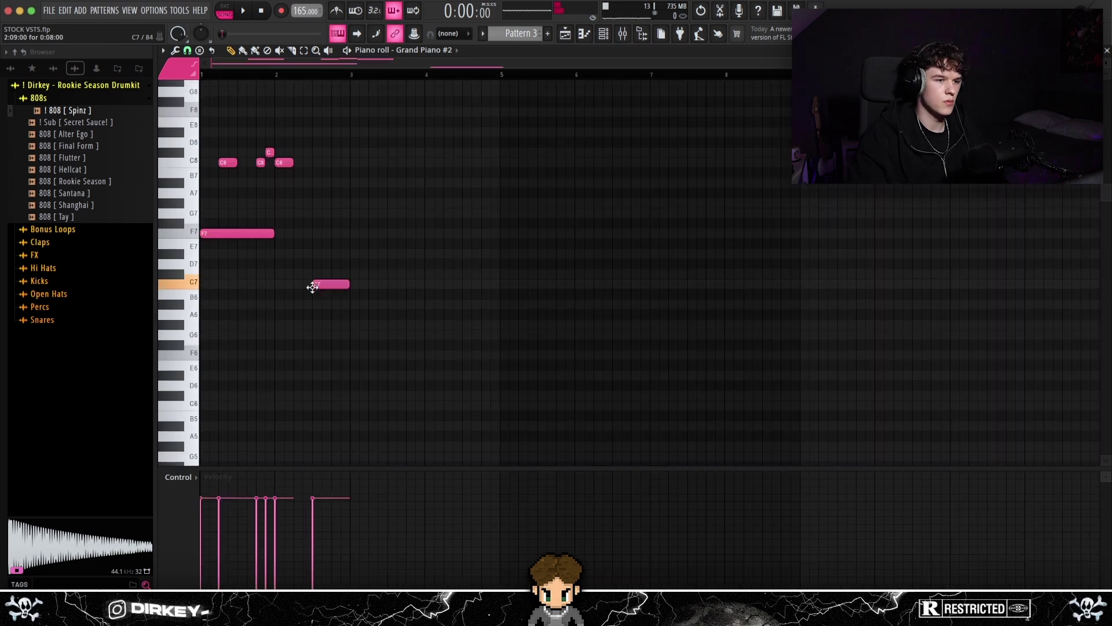
key("space")
left_click(401, 225)
right_click(401, 225)
left_click_drag(347, 75, 122, 98)
key("ctrl+b")
key("ctrl+d")
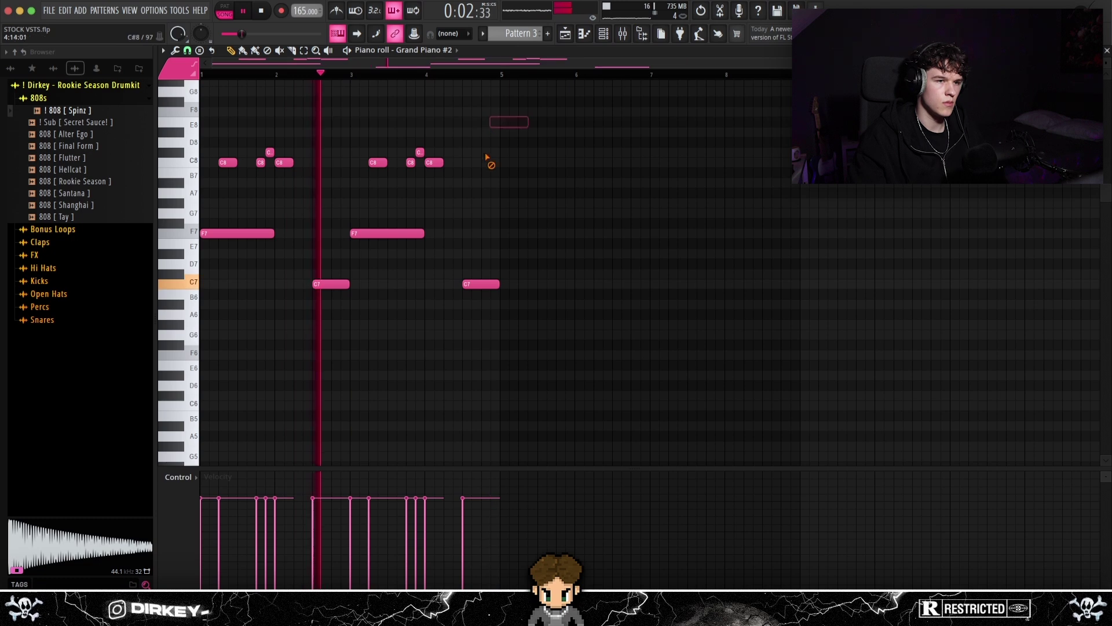
- Add consecutive G#7 and G7 notes before the last C7 in bar 4, each shortened to two steps
scroll(412, 80, "up", 3)
key("space")
left_click(603, 204)
left_click(619, 214)
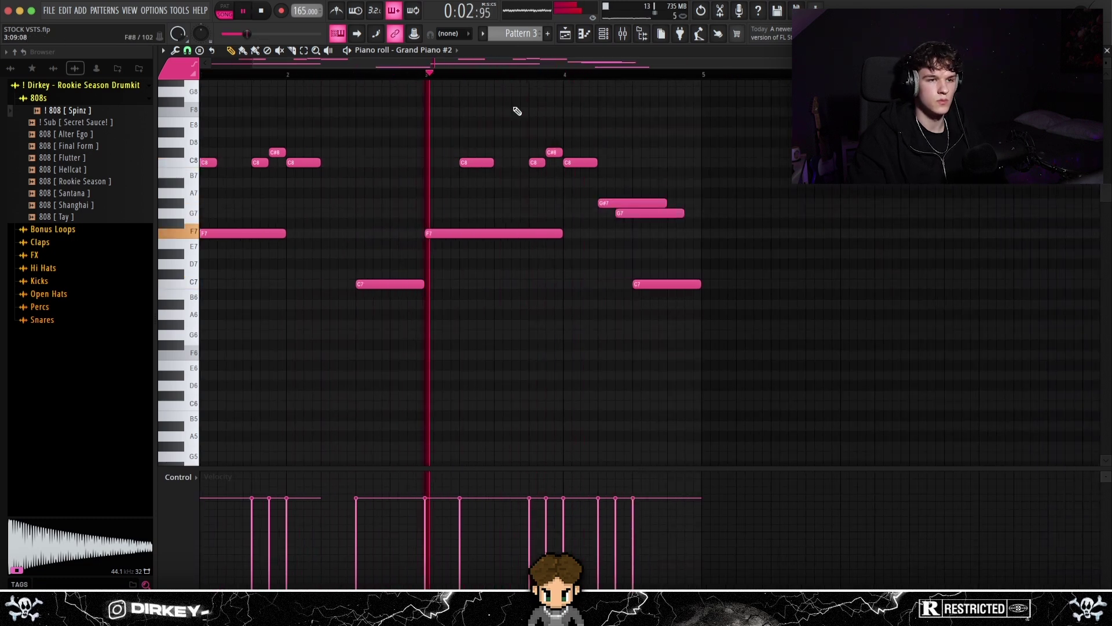
left_click_drag(665, 202, 613, 203)
left_click_drag(683, 213, 629, 214)
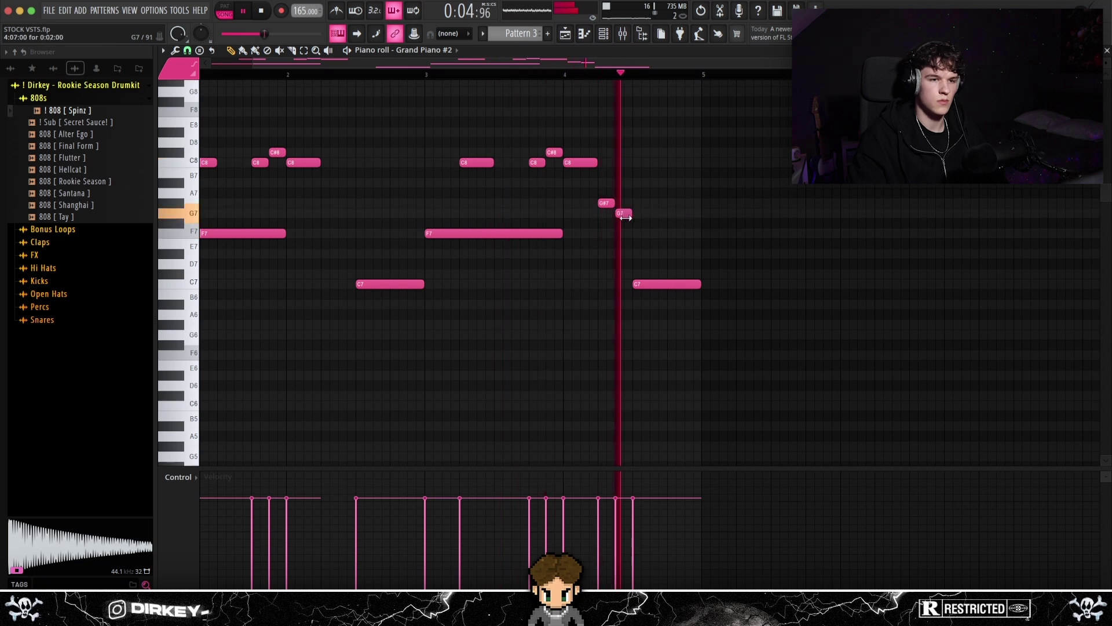
- Duplicate the four-bar melody to fill eight bars and randomize the note velocities
key("ctrl+b")
scroll(522, 81, "down", 4)
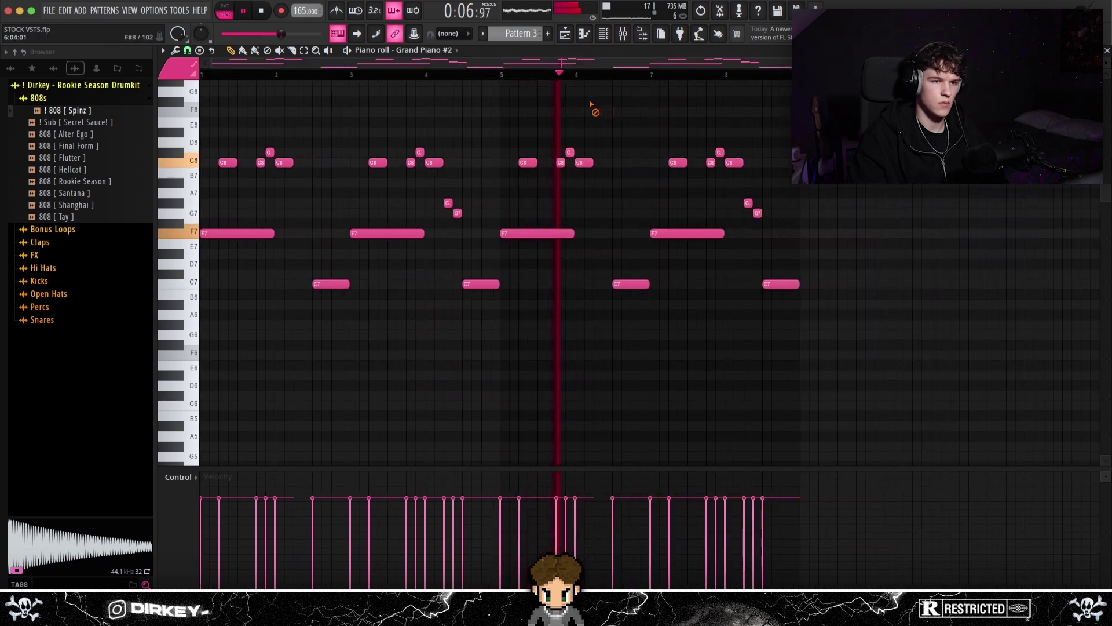
key("alt+r")
left_click_drag(541, 351, 515, 353)
left_click(534, 350)
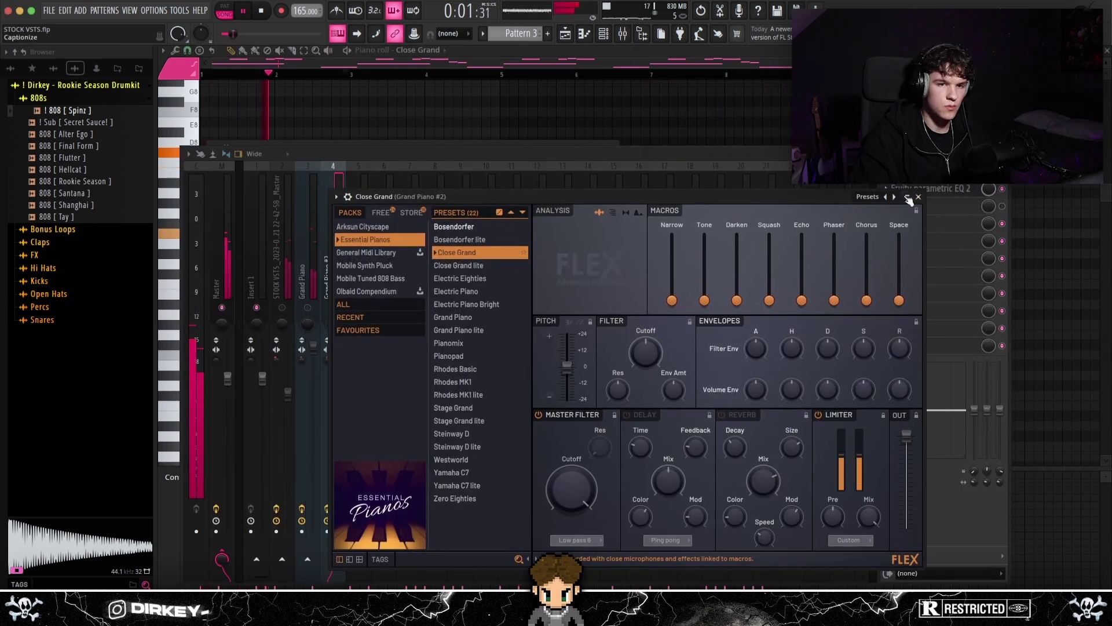
- Shape the cloned piano's mixer track with Fruity Parametric EQ 2, rolling off the lows and slightly dipping the mids
left_click(908, 198)
left_click(926, 191)
left_click_drag(360, 243, 391, 250)
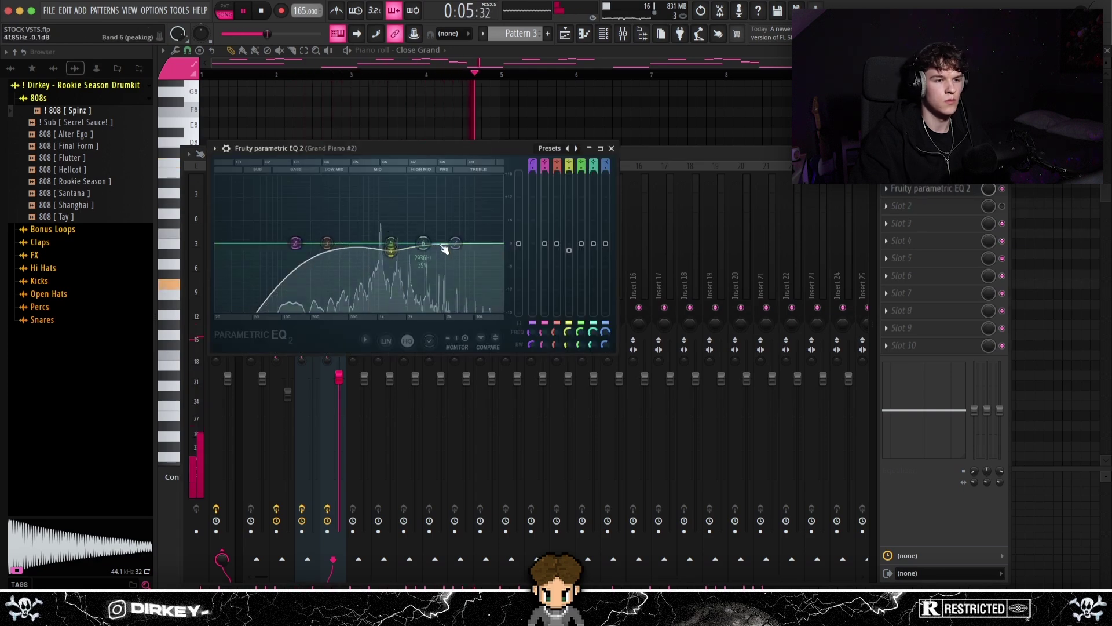
left_click(317, 249)
- Build out the cloned piano's effects with Fruity Reeverb 2, Fruity Delay 3, a second parametric EQ and HalfTime at 8 Bars and 2x
left_click(887, 208)
left_click_drag(887, 269, 334, 251)
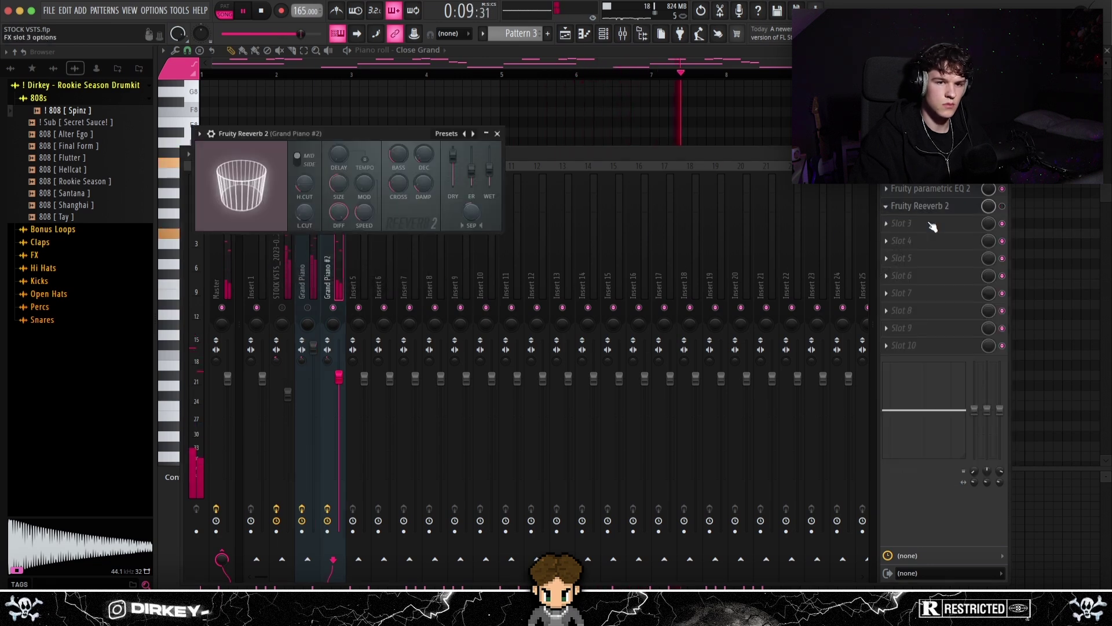
left_click(920, 207)
left_click(1002, 206)
left_click_drag(988, 206, 989, 207)
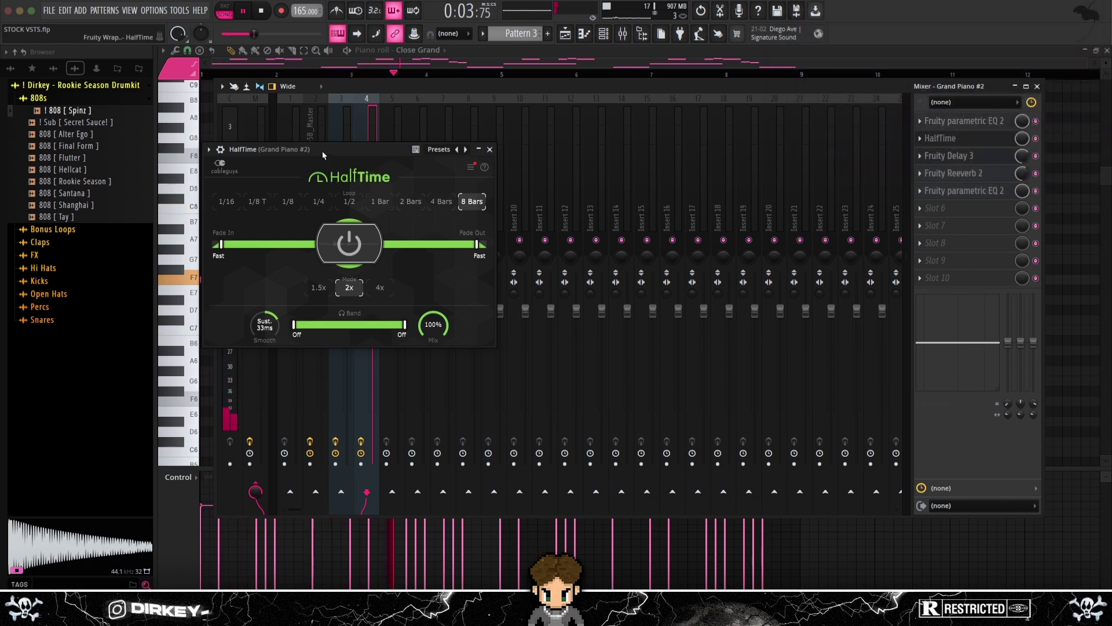
key("Escape")
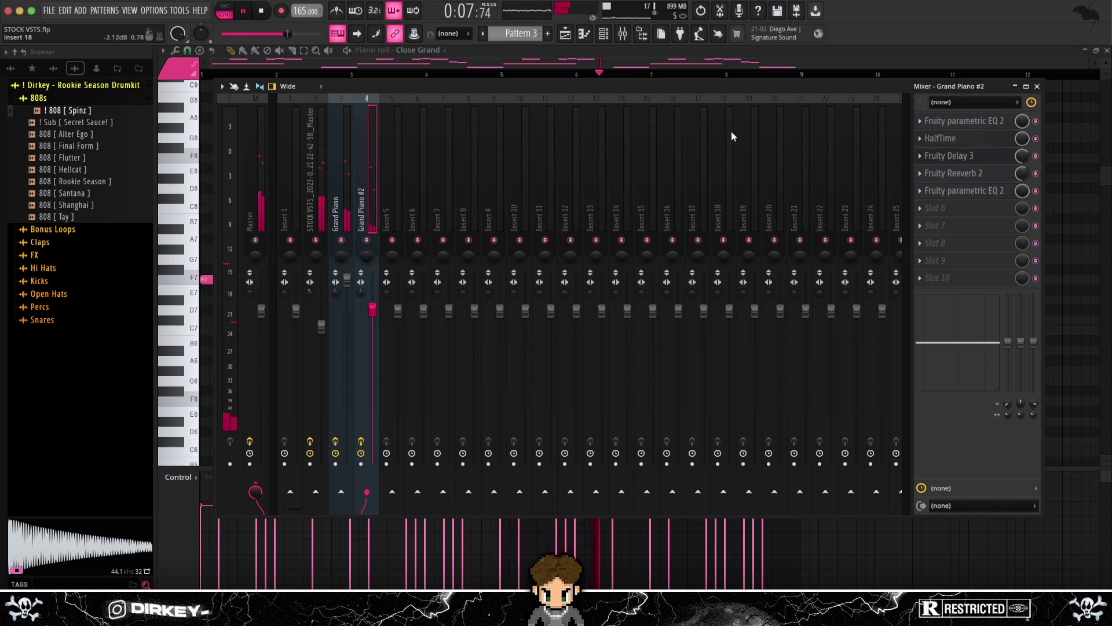
left_click(943, 142)
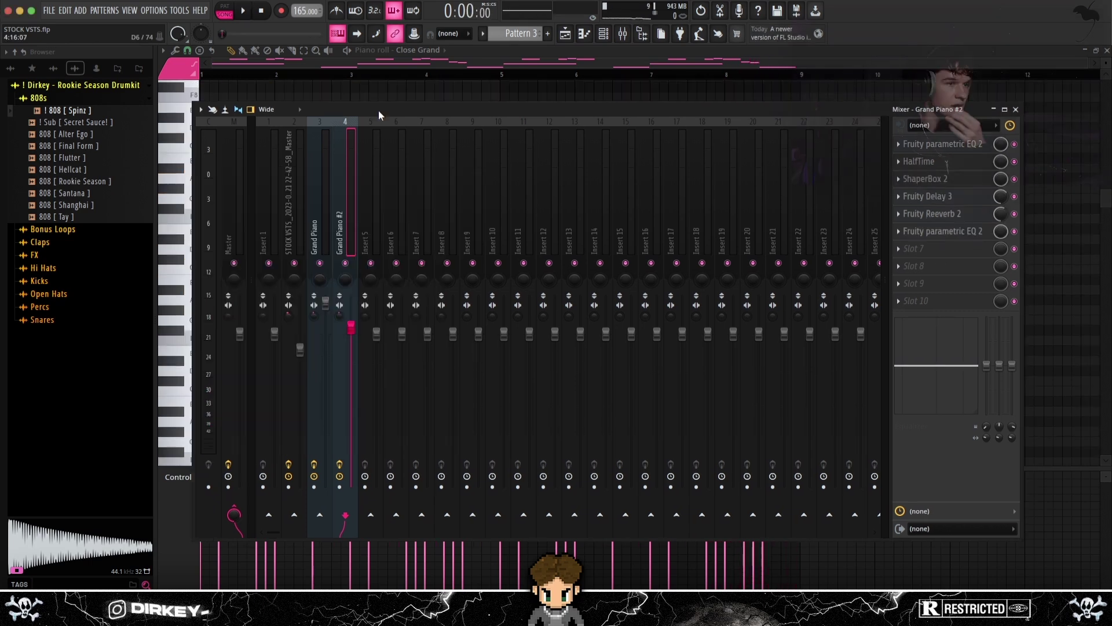
- Review the cloned piano's melody by section: the opening phrase, its repeat with the two short added notes, and the final four bars
left_click_drag(378, 110, 384, 314)
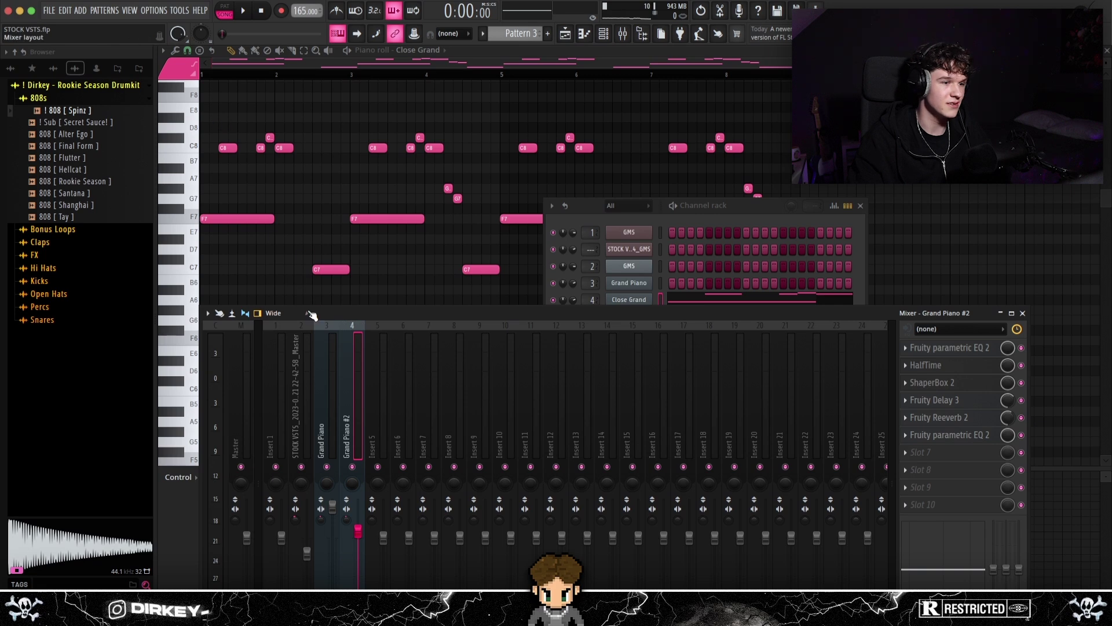
left_click(315, 142)
left_click_drag(218, 124, 306, 244)
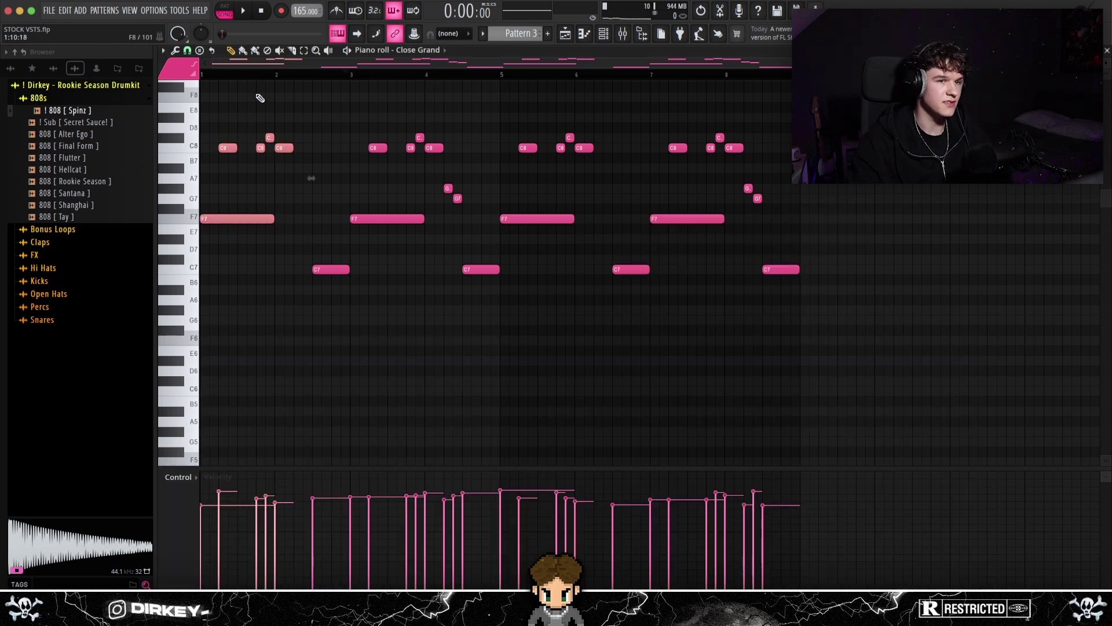
key("super+d")
left_click(623, 42)
left_click(622, 40)
left_click_drag(346, 104, 204, 313)
left_click_drag(372, 114, 492, 316)
left_click(447, 186)
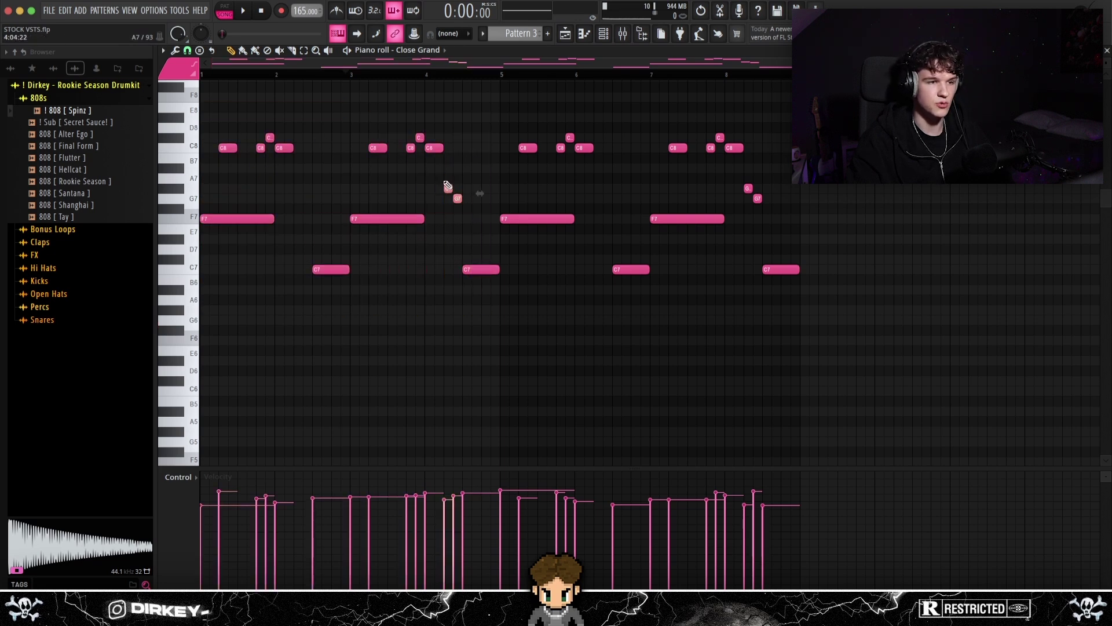
left_click_drag(521, 112, 909, 327)
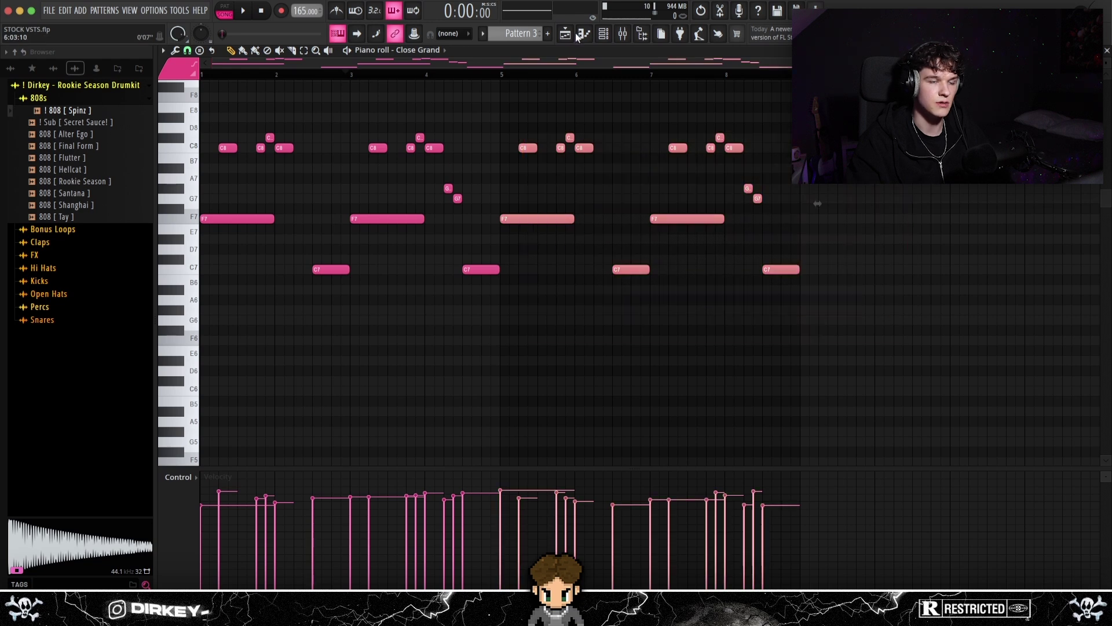
- Review the HalfTime settings and the ShaperBox 2 pan curve on the cloned piano's mixer track
key("F9")
left_click(903, 158)
left_click(905, 176)
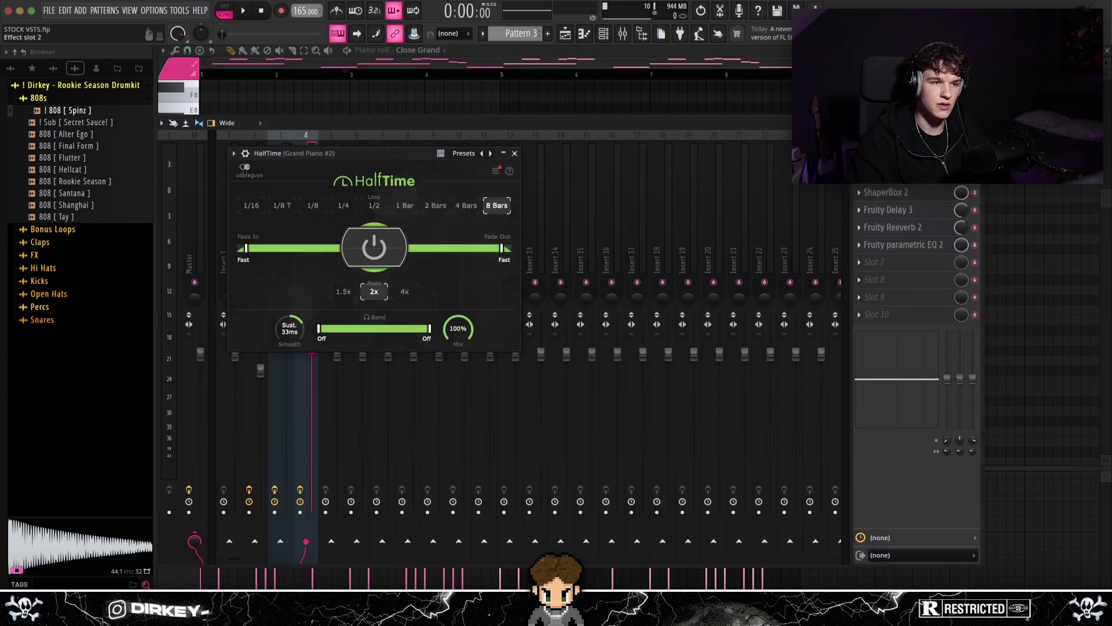
left_click(892, 199)
left_click_drag(297, 145, 345, 115)
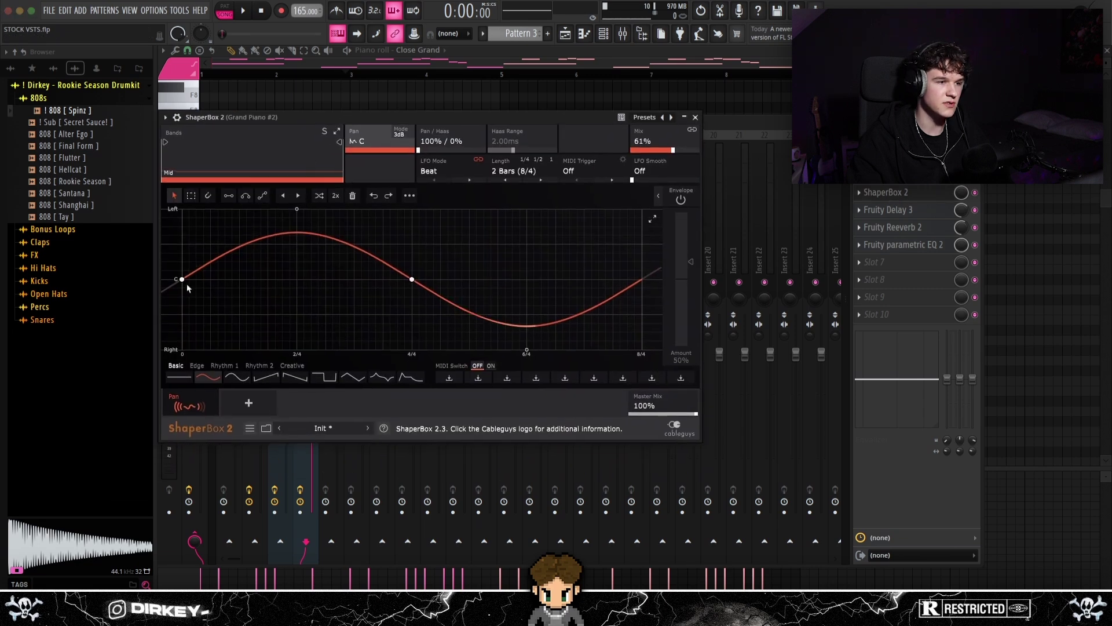
left_click(881, 192)
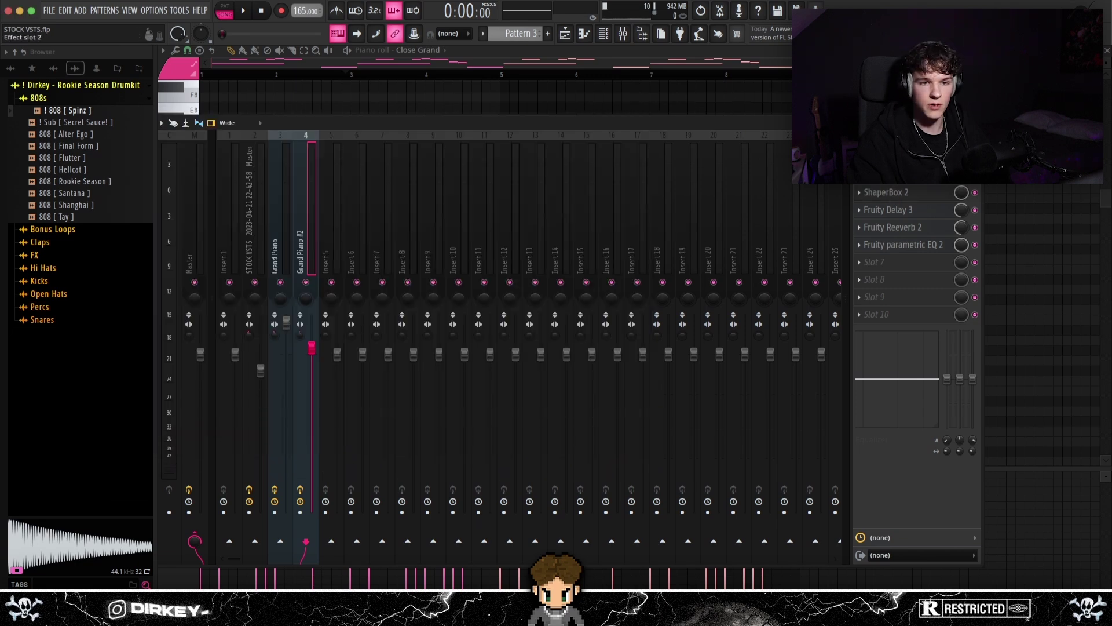
- Try Gross Beat in effect slot 8 of the cloned piano's track, choosing a preset and one of its time slots
left_click(868, 282)
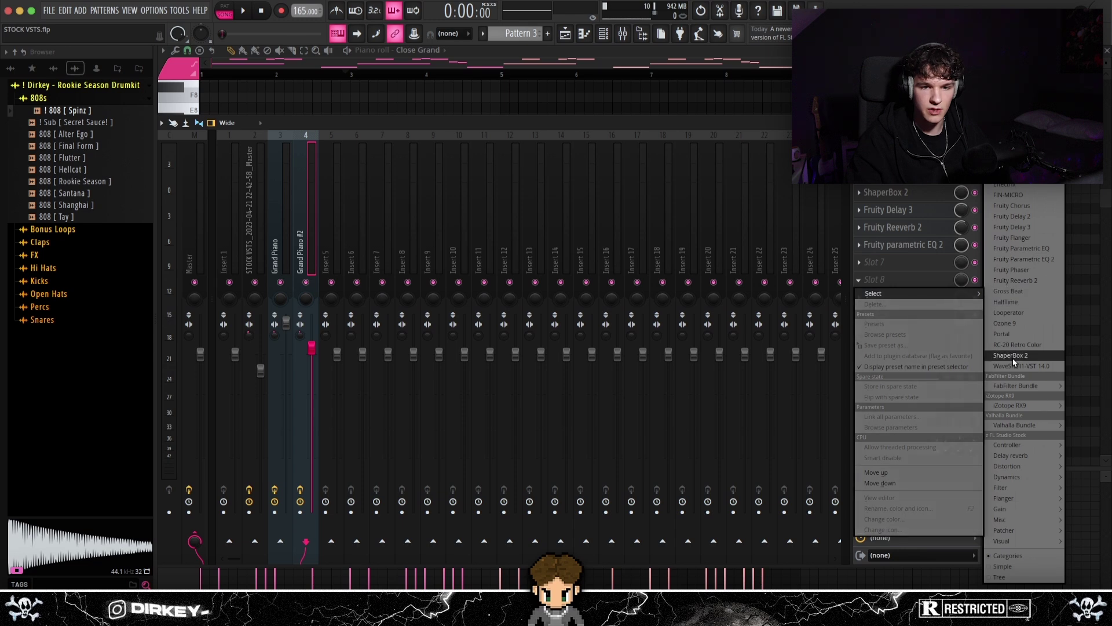
left_click(1009, 290)
left_click_drag(332, 118, 354, 110)
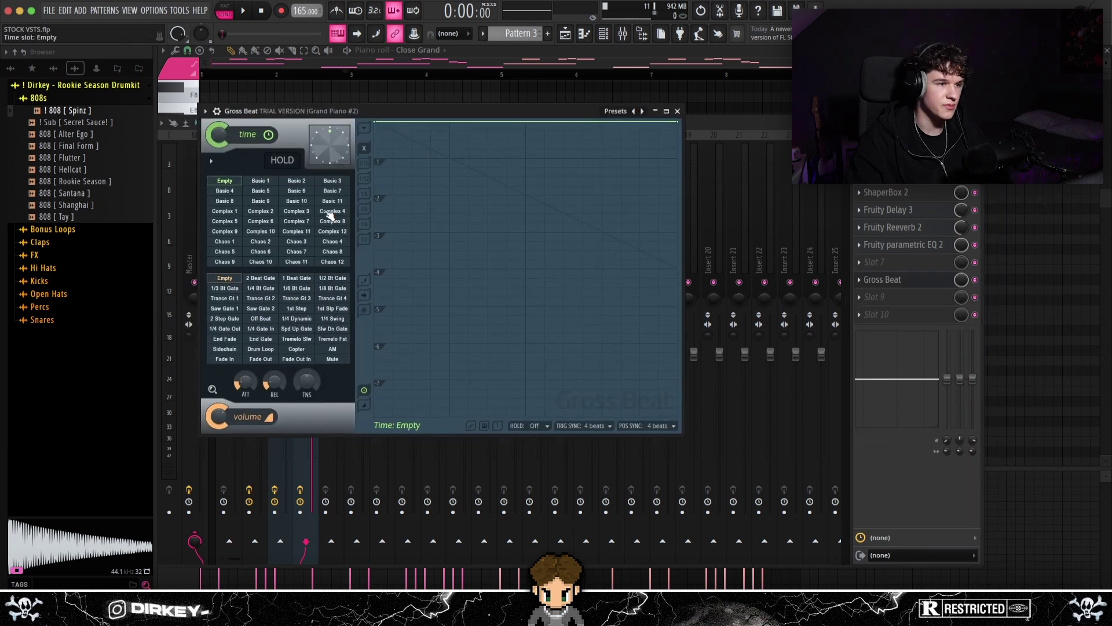
left_click(615, 110)
left_click(642, 153)
left_click(297, 252)
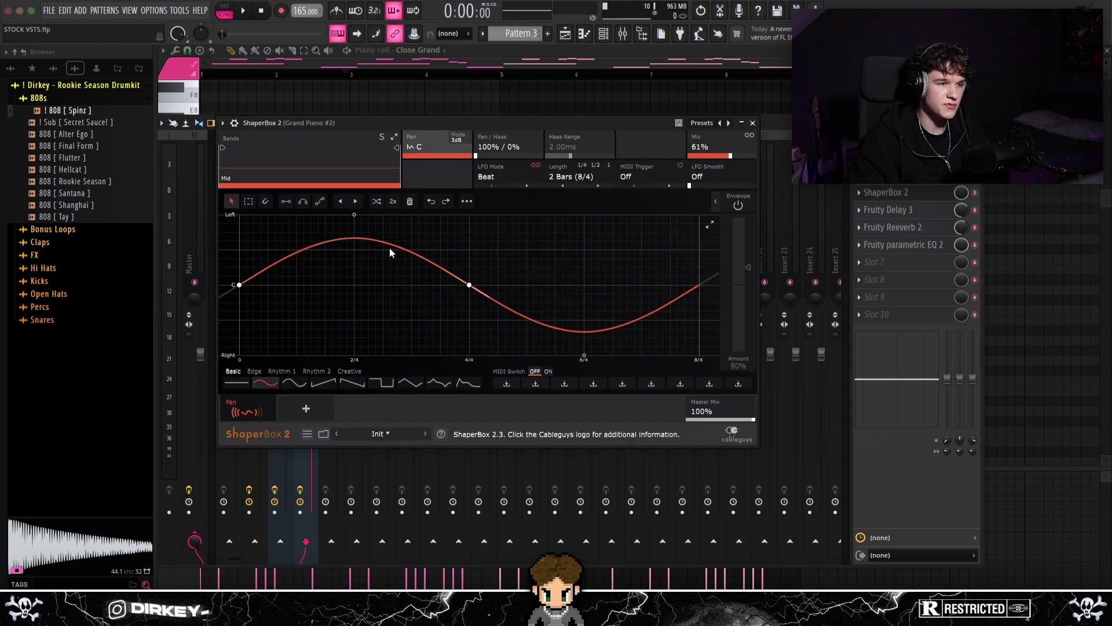
- Close ShaperBox 2 and add Fruity PanOMatic to effect slot 8 of the cloned piano's track
left_click(753, 123)
left_click(875, 279)
mouse_move(1004, 512)
left_click(934, 520)
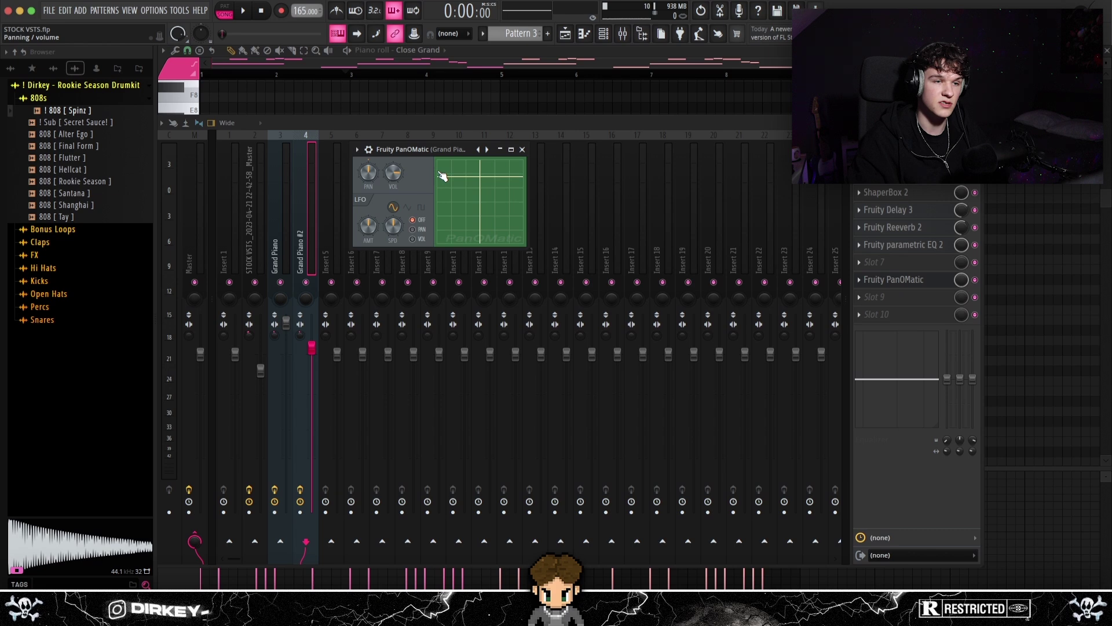
- Duplicate the GMS loop, Pattern 2 and Pattern 3 clips in the playlist so the arrangement repeats from bar 9
key("F5")
scroll(337, 76, "down", 3)
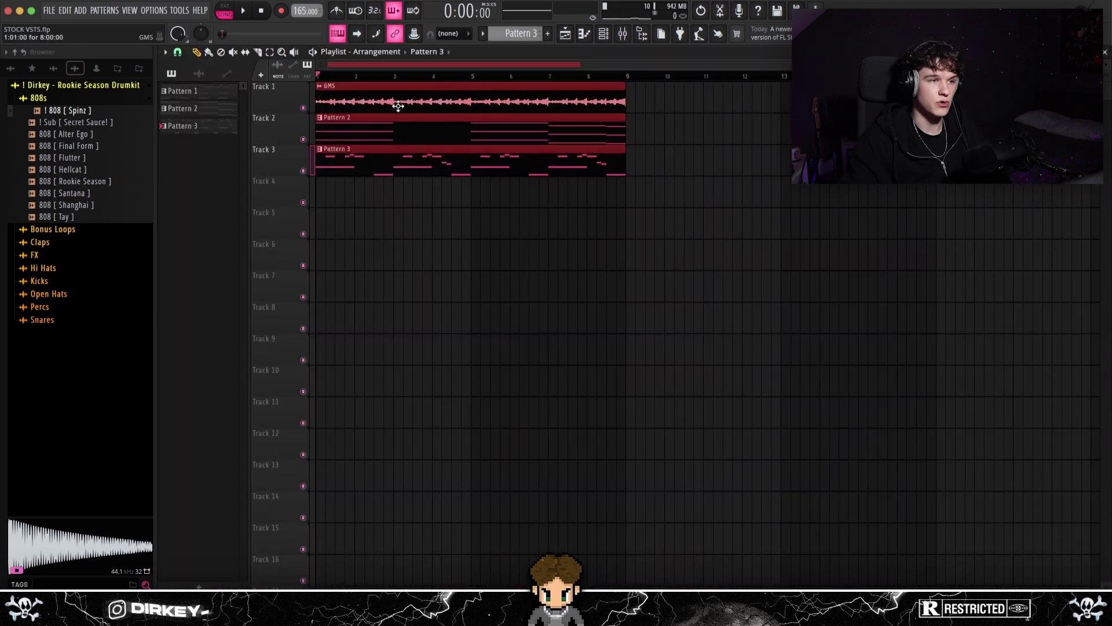
key("super+d")
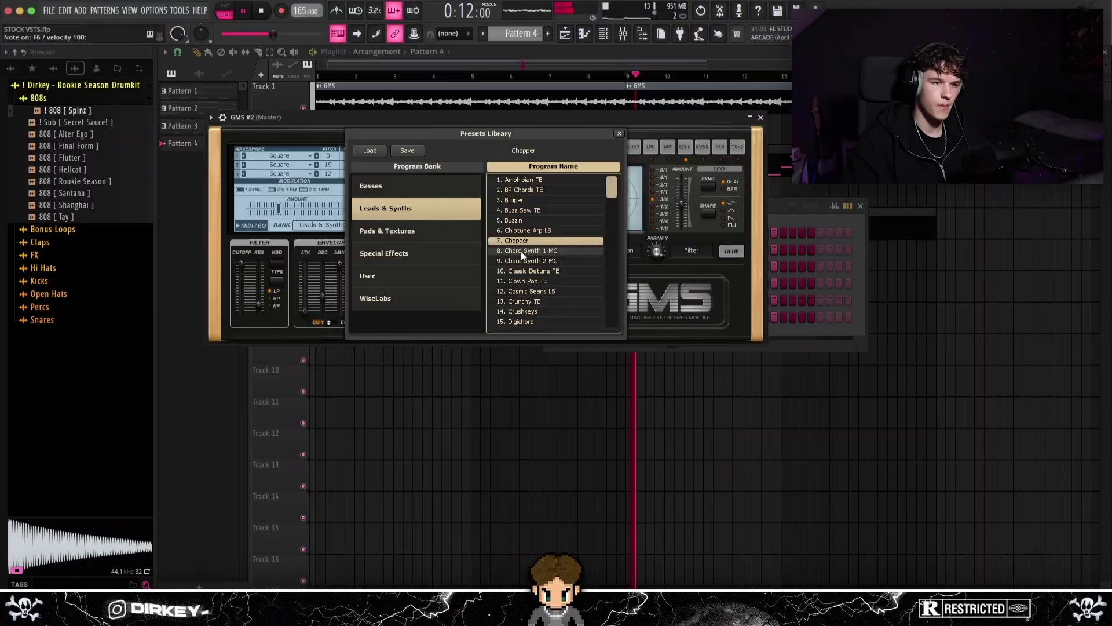
- Audition Chord Synth 2 MC and Classic Detune TE, load the Cosmic Seans LS preset in GMS #2 and close the synth
left_click(516, 261)
left_click(515, 271)
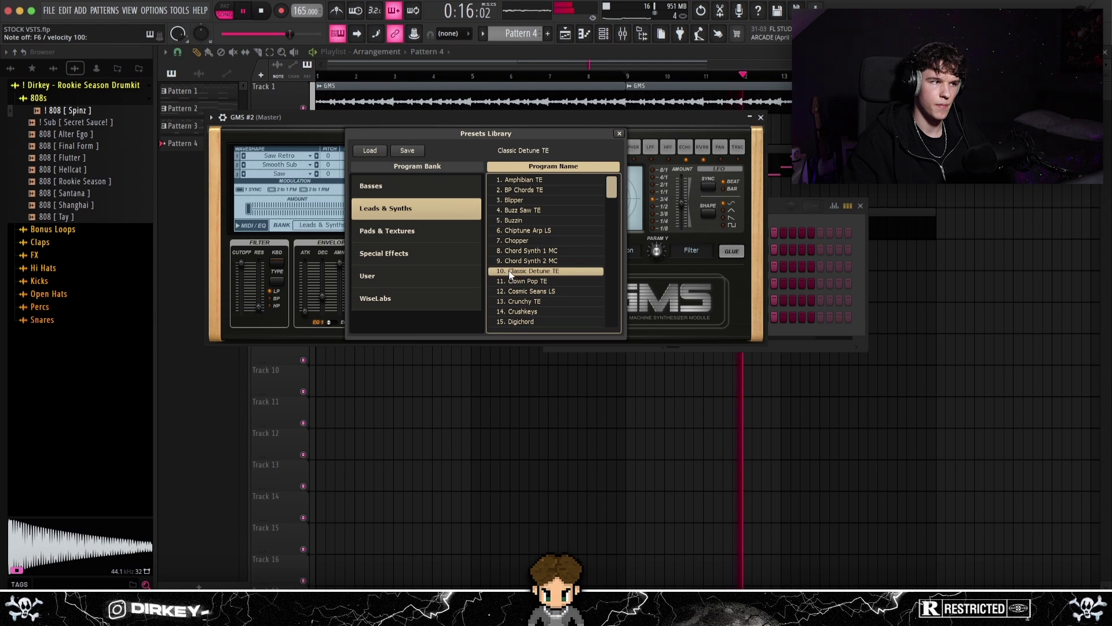
left_click(549, 292)
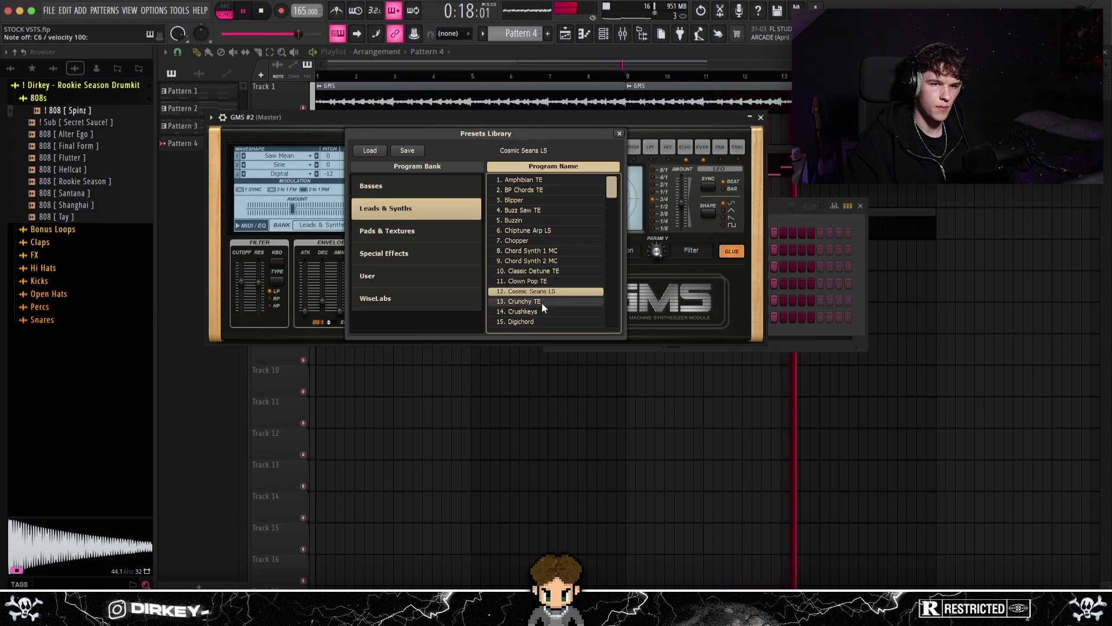
left_click(619, 135)
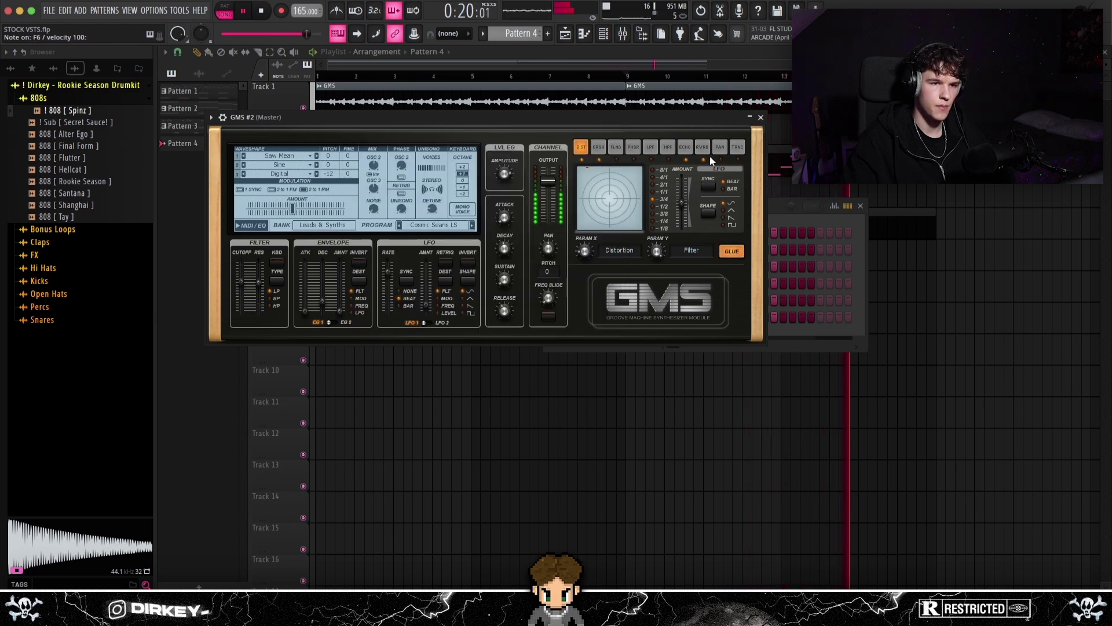
left_click(761, 117)
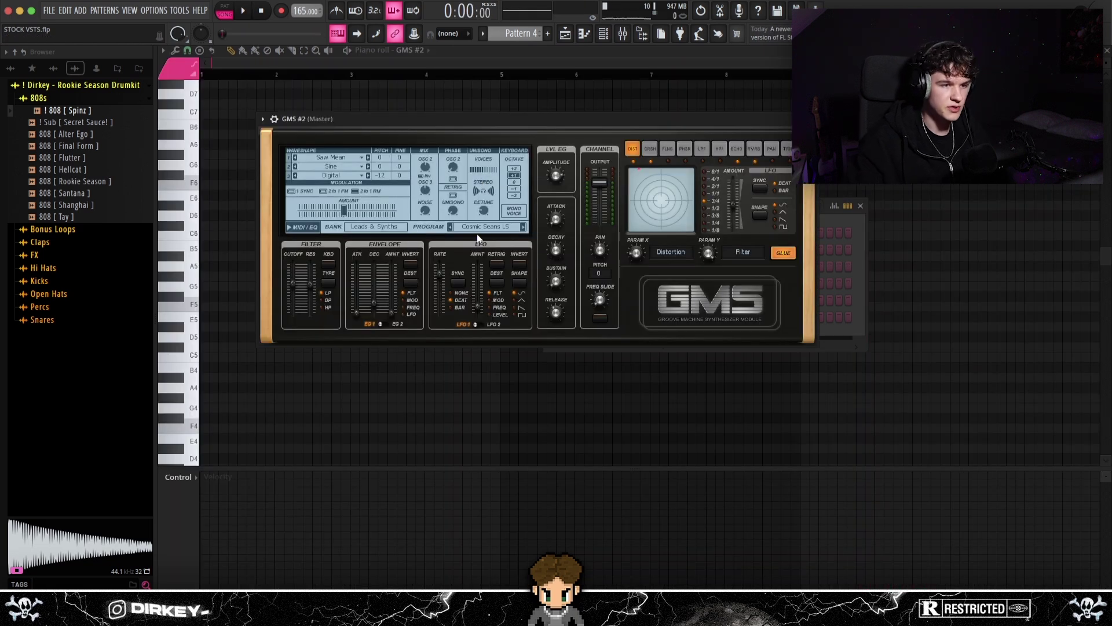
key("q")
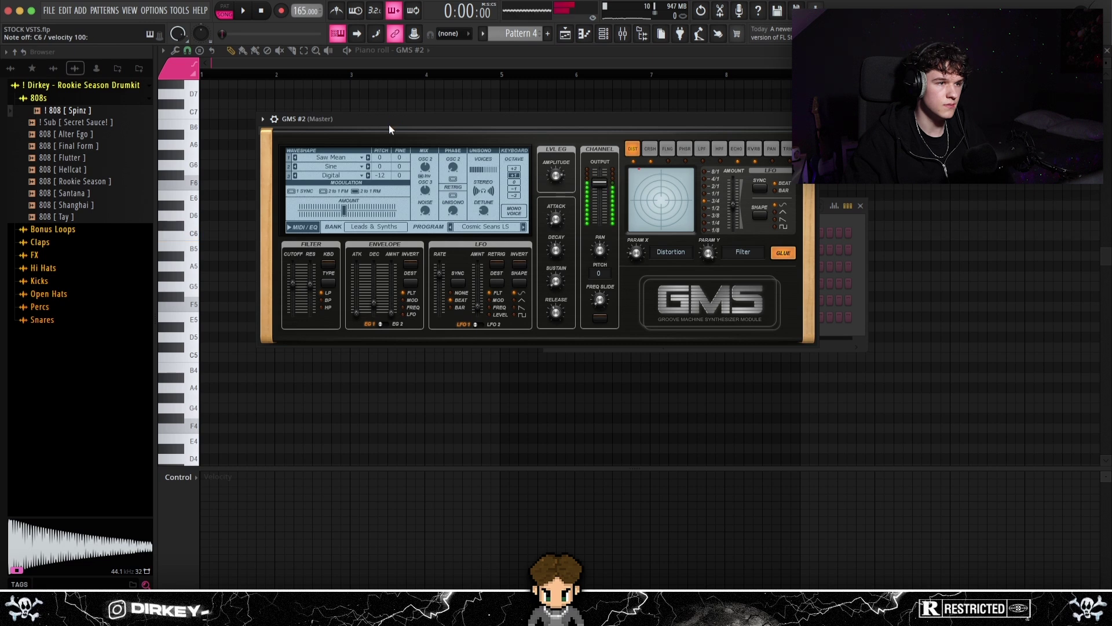
left_click(809, 118)
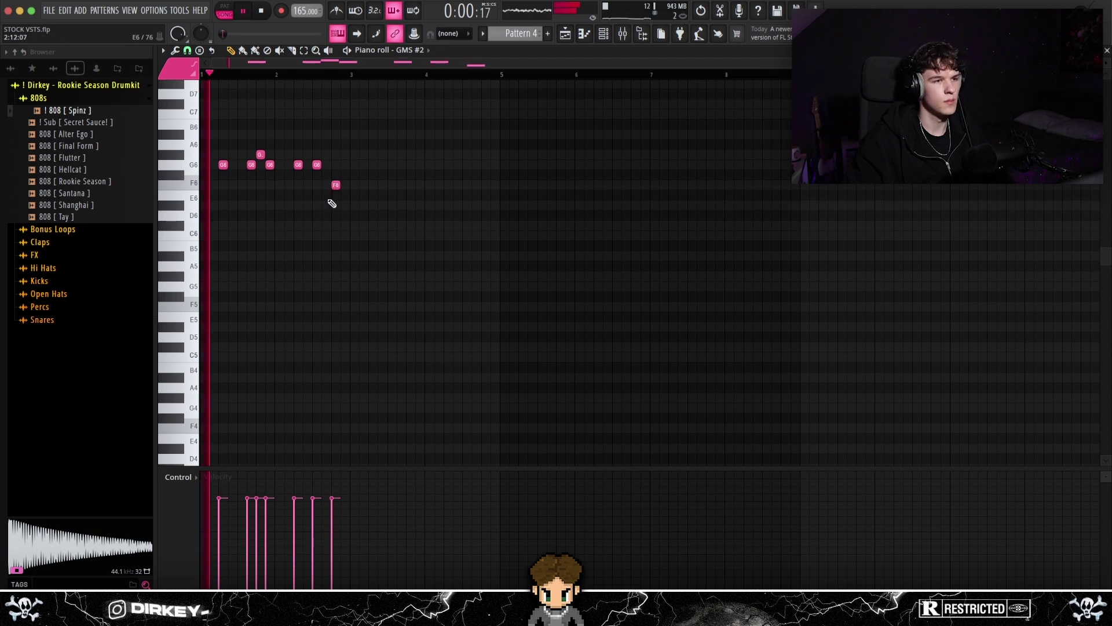
- Rework the end of the two-bar GMS #2 phrase by shifting the last G6 slightly later and replacing the final F6 with C6
right_click(317, 164)
left_click(325, 165)
left_click_drag(349, 75, 201, 82)
key("space")
right_click(336, 185)
left_click(335, 216)
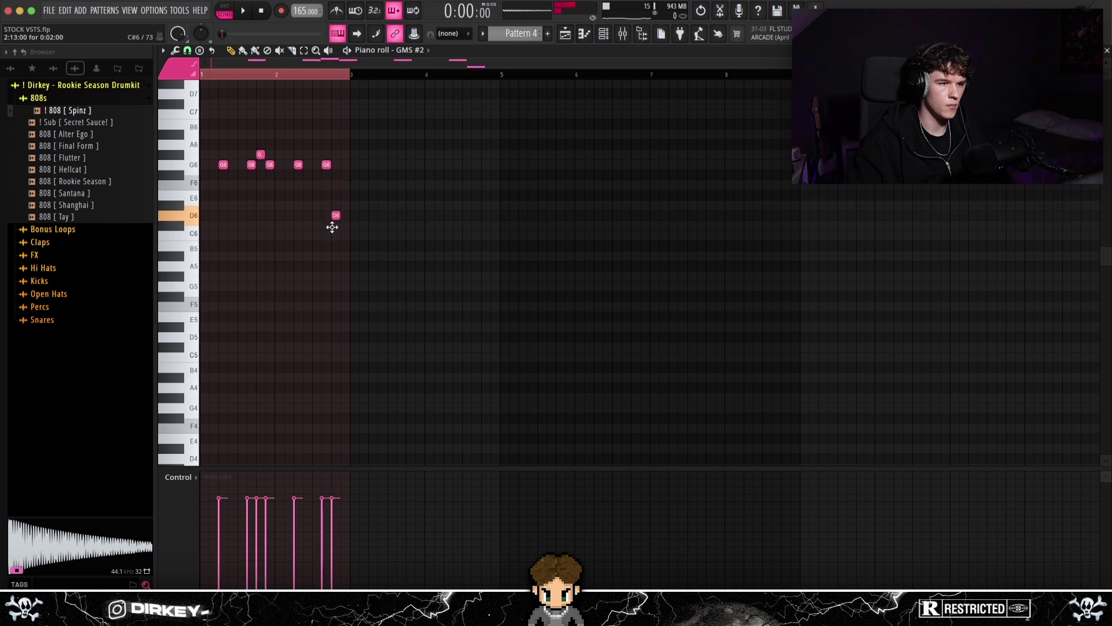
- Duplicate the two-bar GMS #2 phrase and vary the copied notes so the melody fills eight bars
key("ctrl+b")
key("ctrl+d")
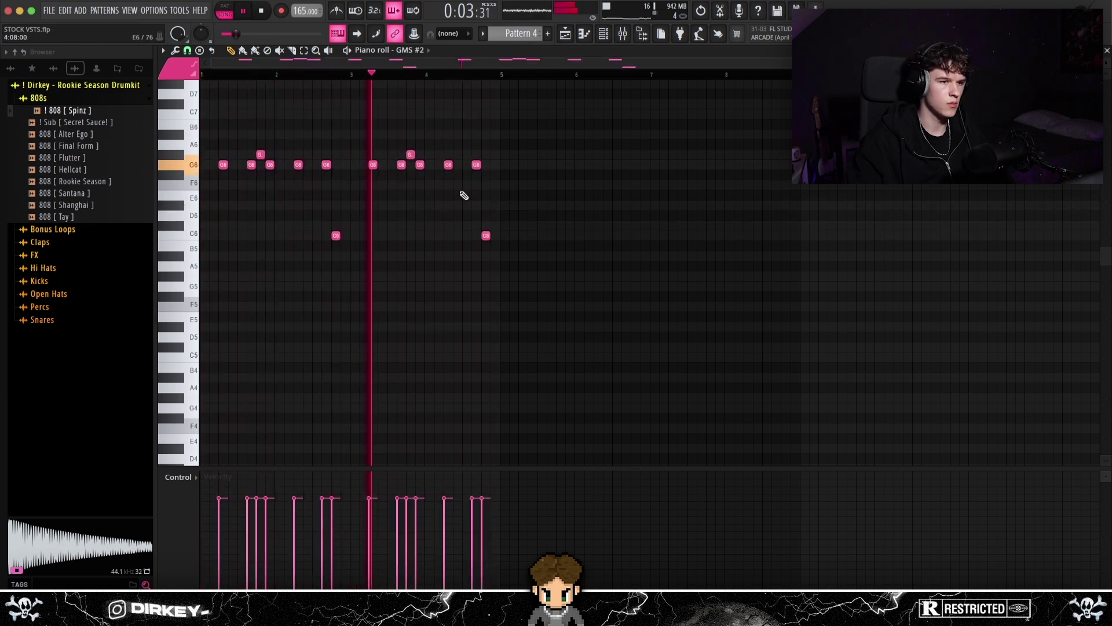
right_click(485, 235)
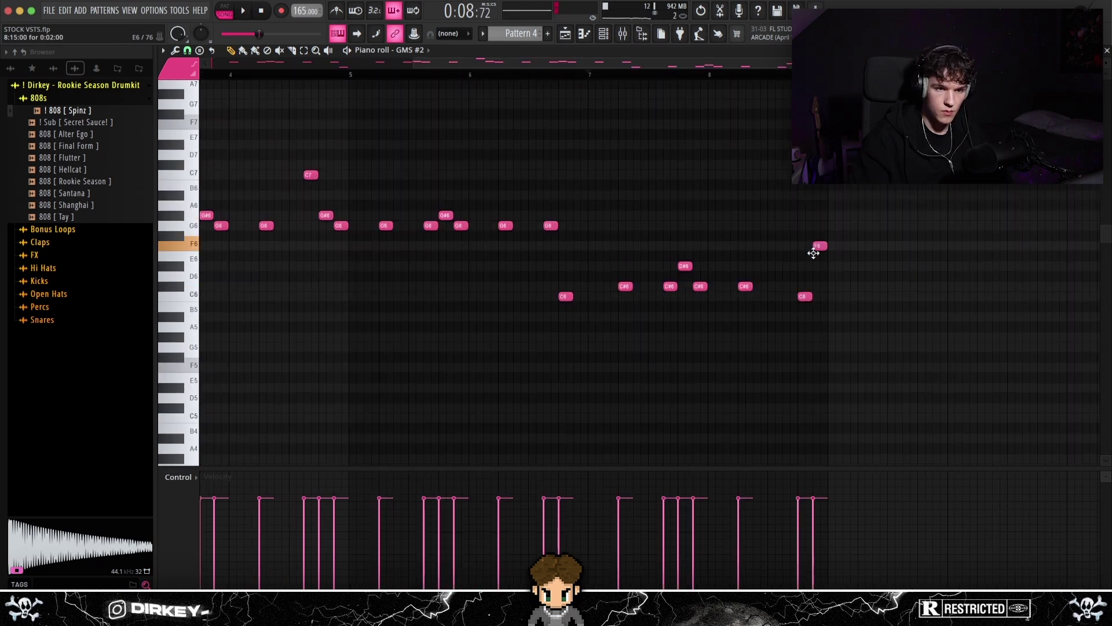
scroll(579, 87, "down", 3)
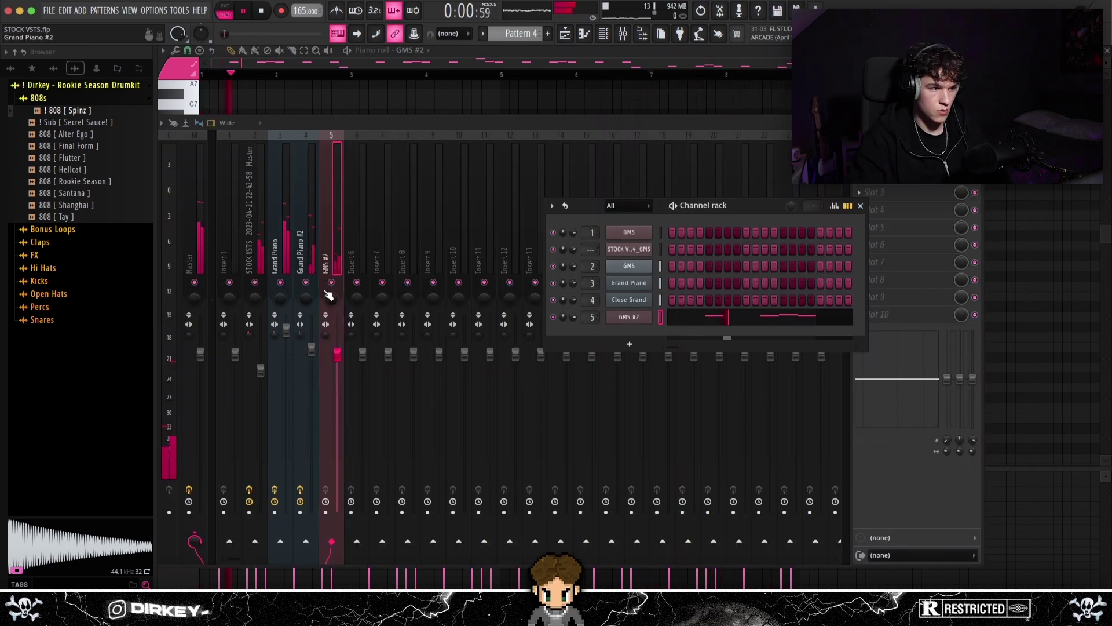
- Raise the volume of the GMS #2 mixer track, add an effect in its slot 1 and adjust it
key("F6")
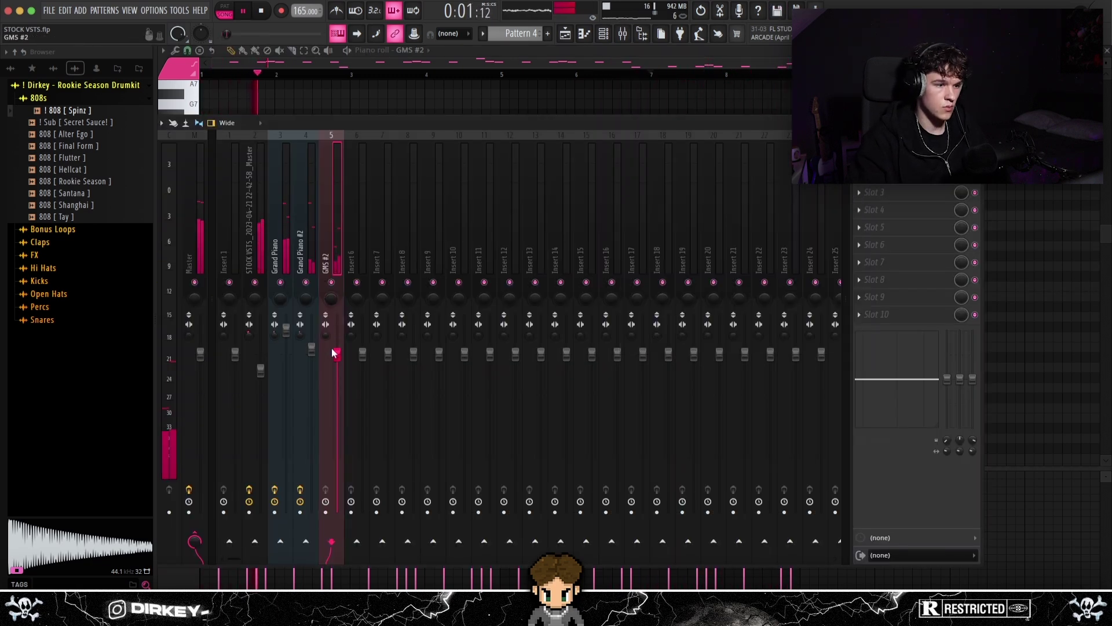
left_click_drag(337, 340, 328, 341)
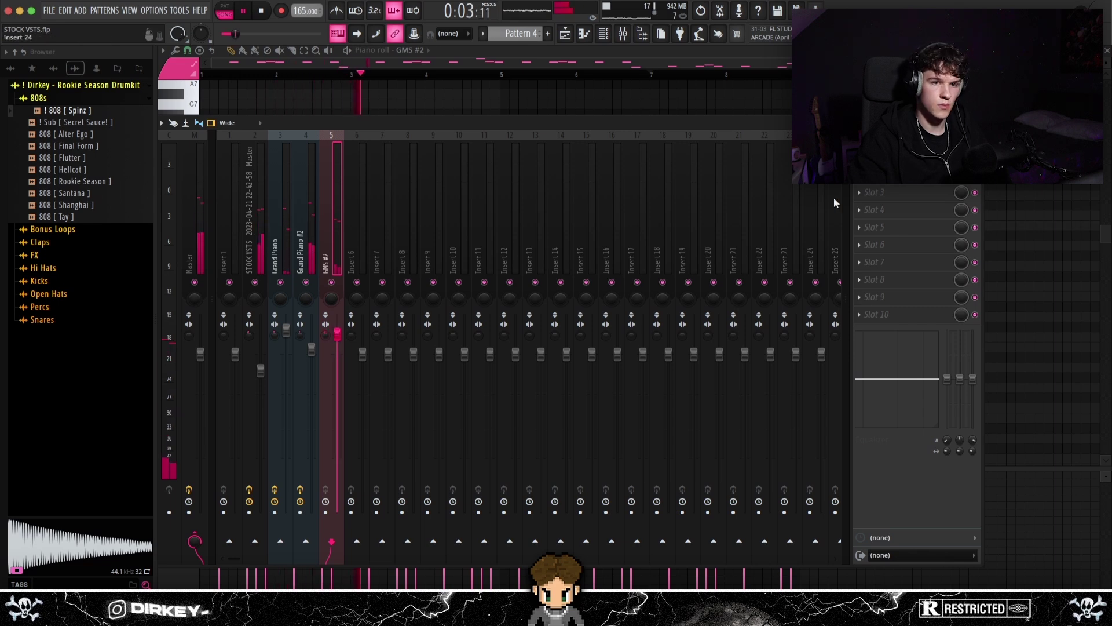
left_click(859, 158)
left_click(1024, 259)
left_click_drag(405, 259, 407, 265)
- Copy Fruity Reeverb 2 from the Grand Piano #2 mixer track to the GMS #2 track
left_click(315, 231)
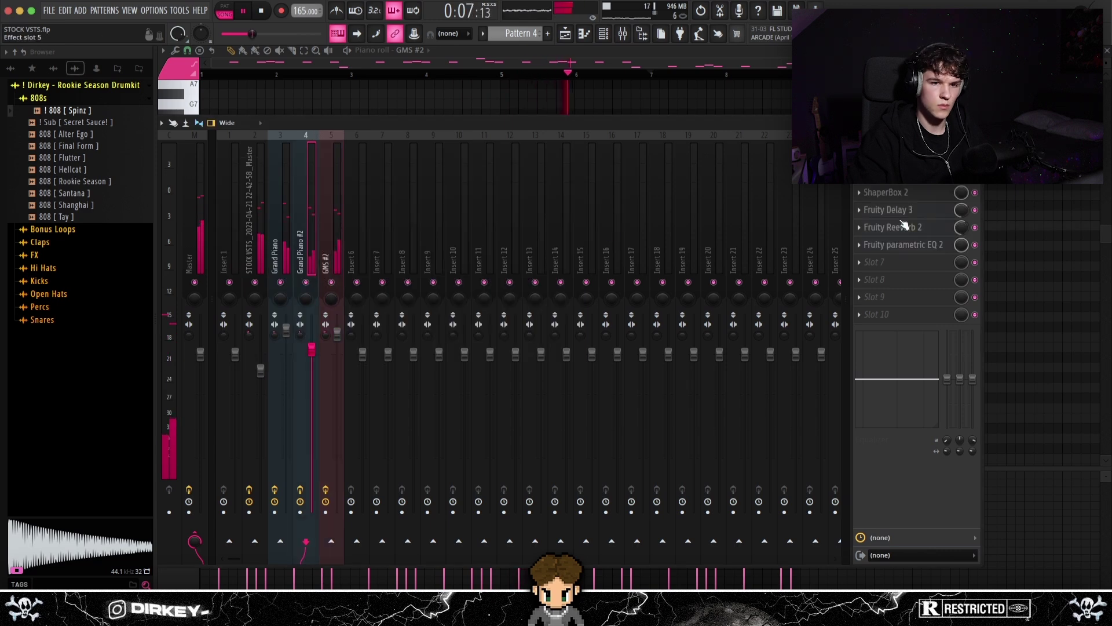
left_click(858, 227)
left_click_drag(866, 286, 340, 237)
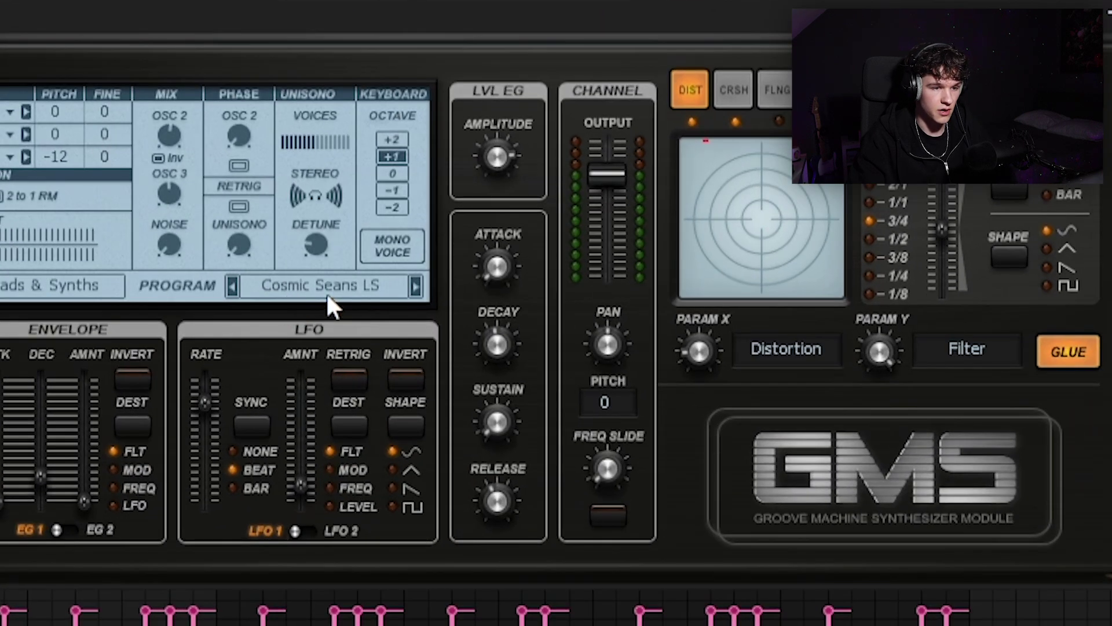
- Browse the GMS #3 preset banks, load Bass Future Sub from the WiseLabs bank and close the presets library
left_click(543, 370)
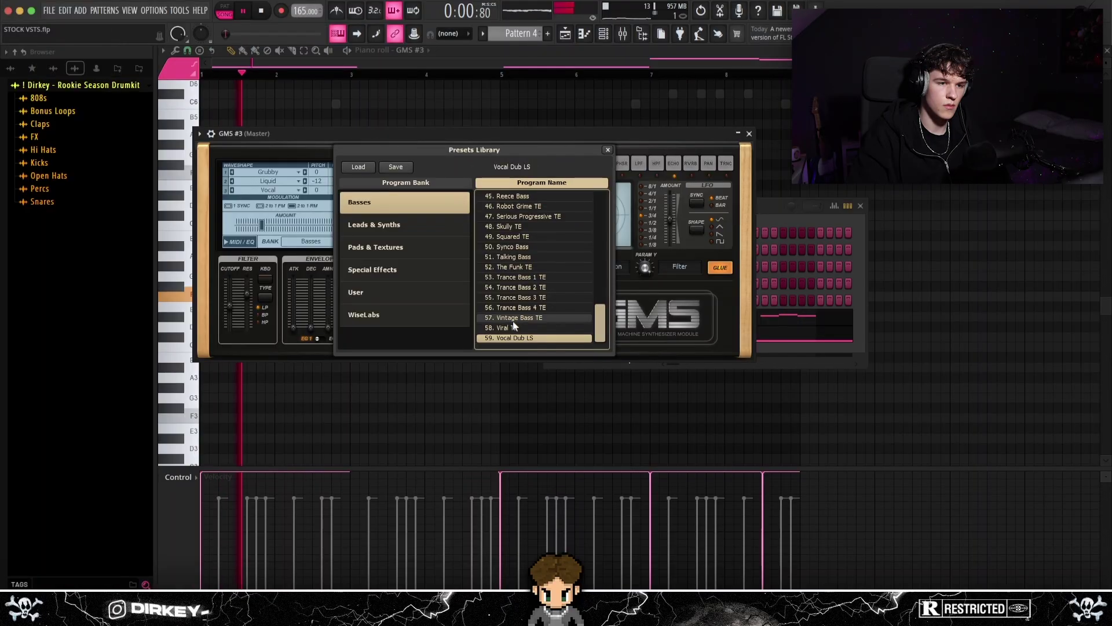
scroll(511, 278, "up", 15)
left_click(512, 207)
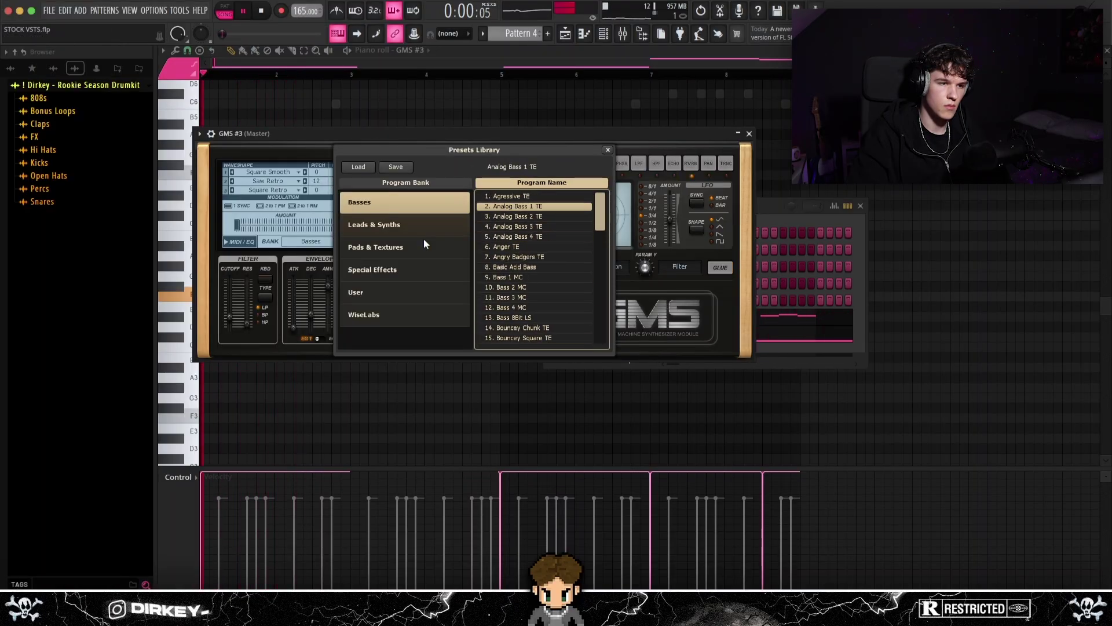
left_click(390, 268)
left_click(404, 313)
left_click(512, 237)
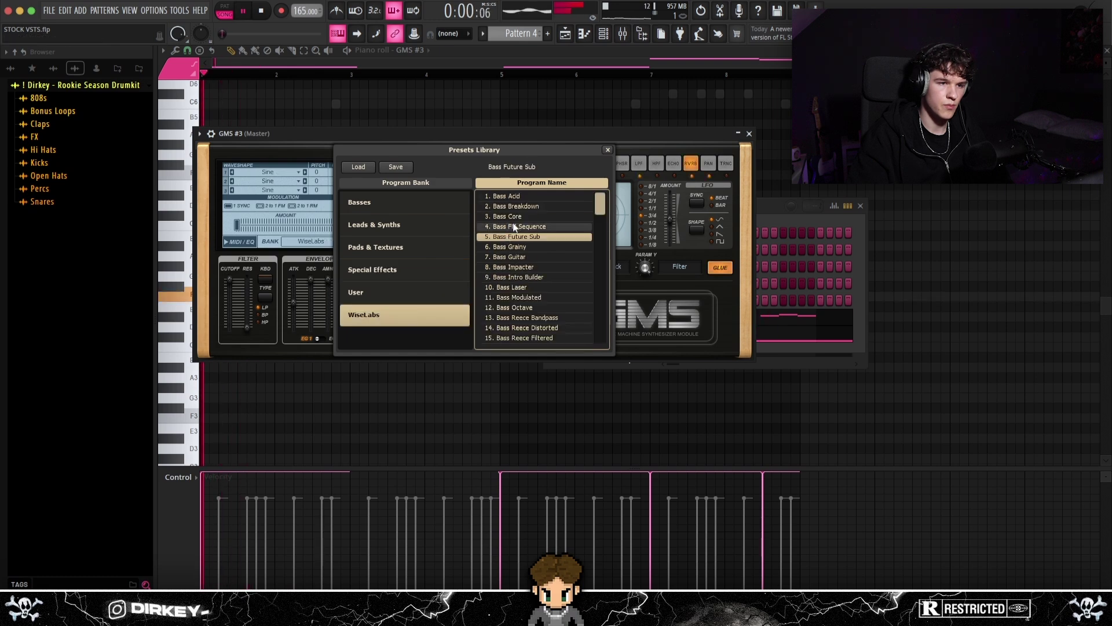
left_click(608, 149)
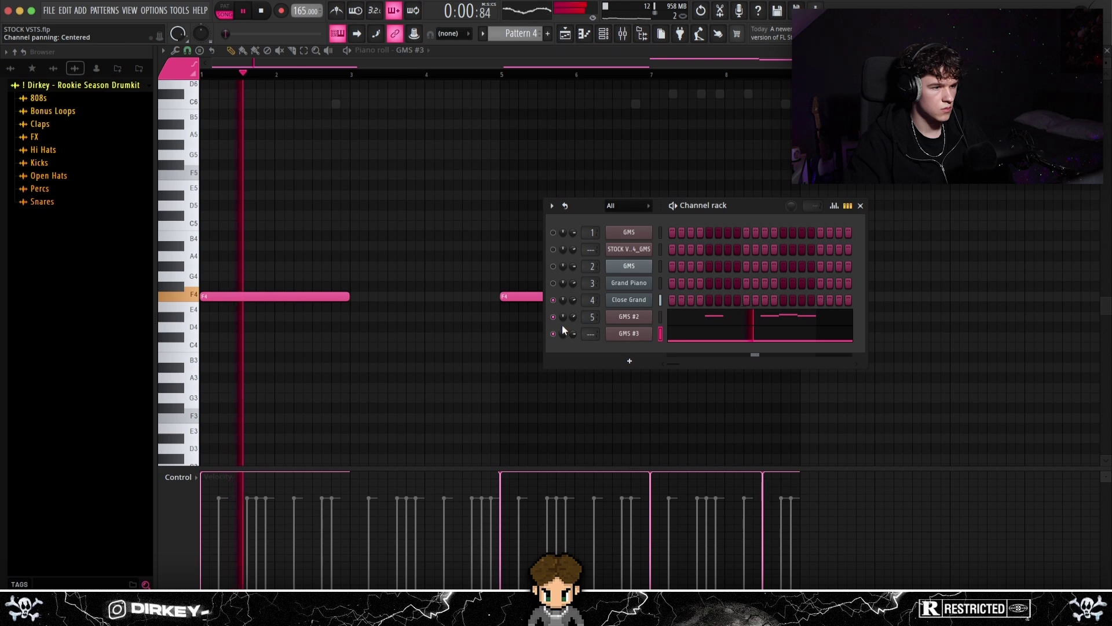
- Transpose the GMS #3 bass notes down one octave, starting from F3, and play the pattern
right_click(422, 273)
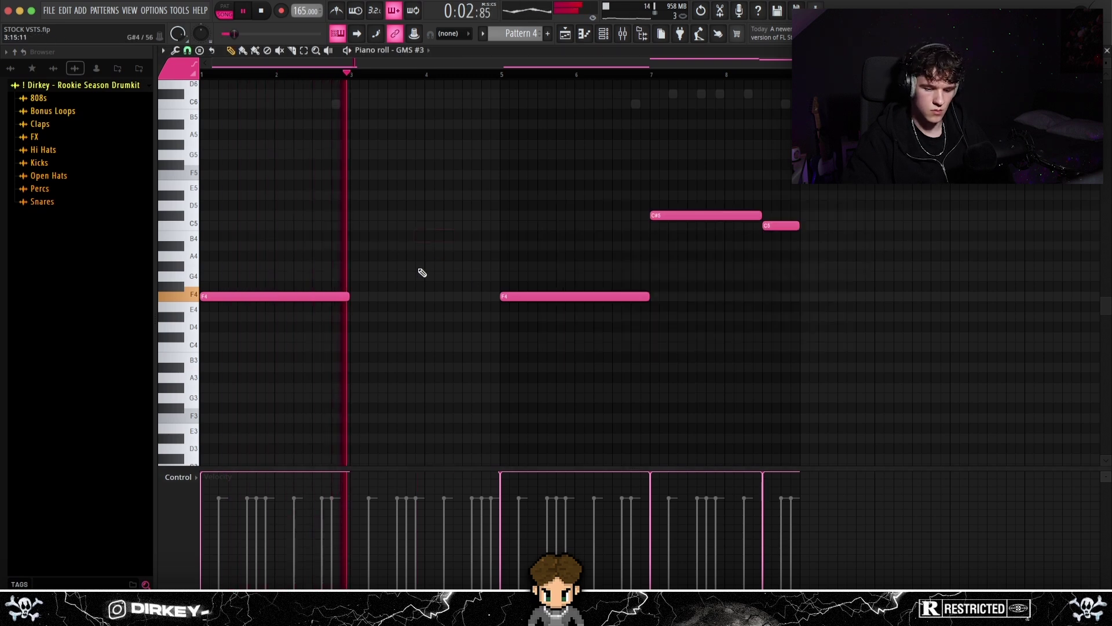
key("space")
key("ctrl+Down")
key("space")
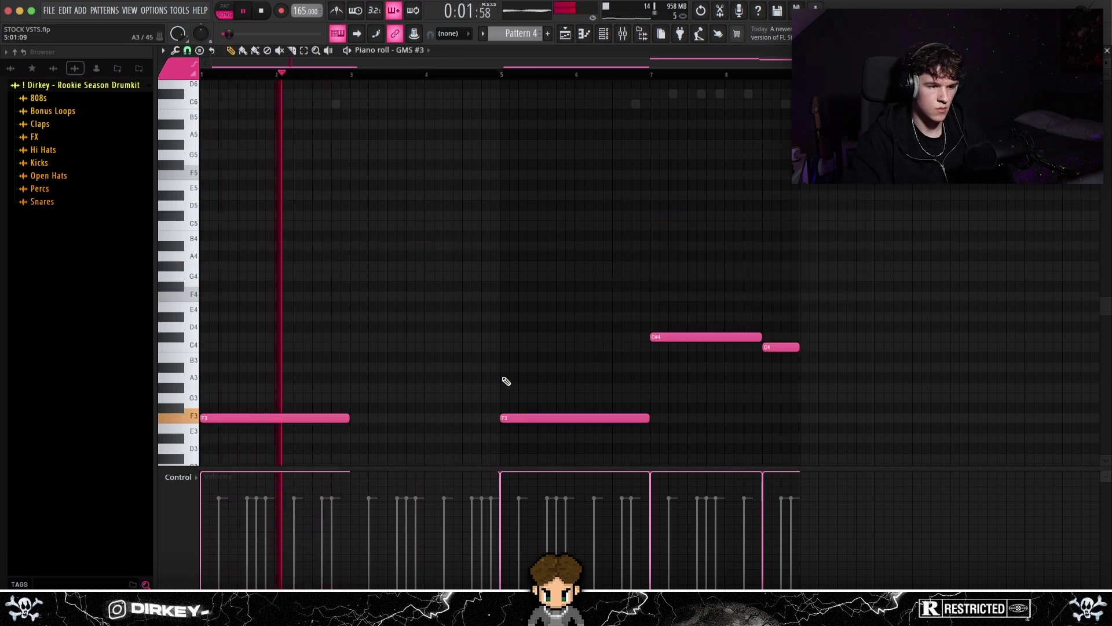
- Try raising the bar 5 bass note an octave and adding short higher notes in GMS #3, and revert these changes
key("ctrl+Up")
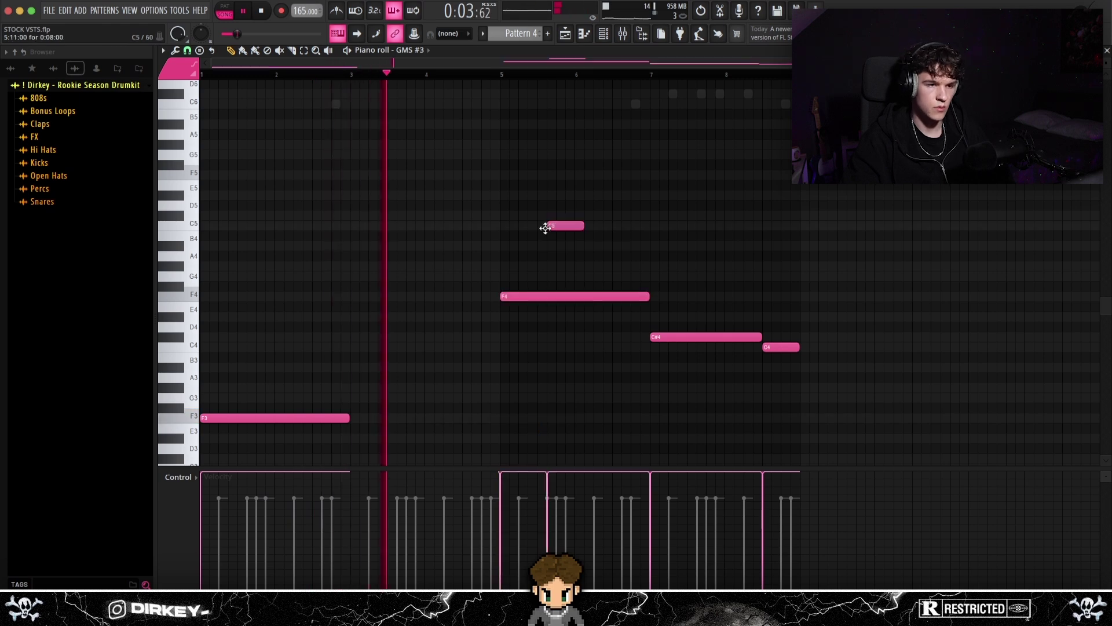
key("ctrl+Down")
left_click(572, 246)
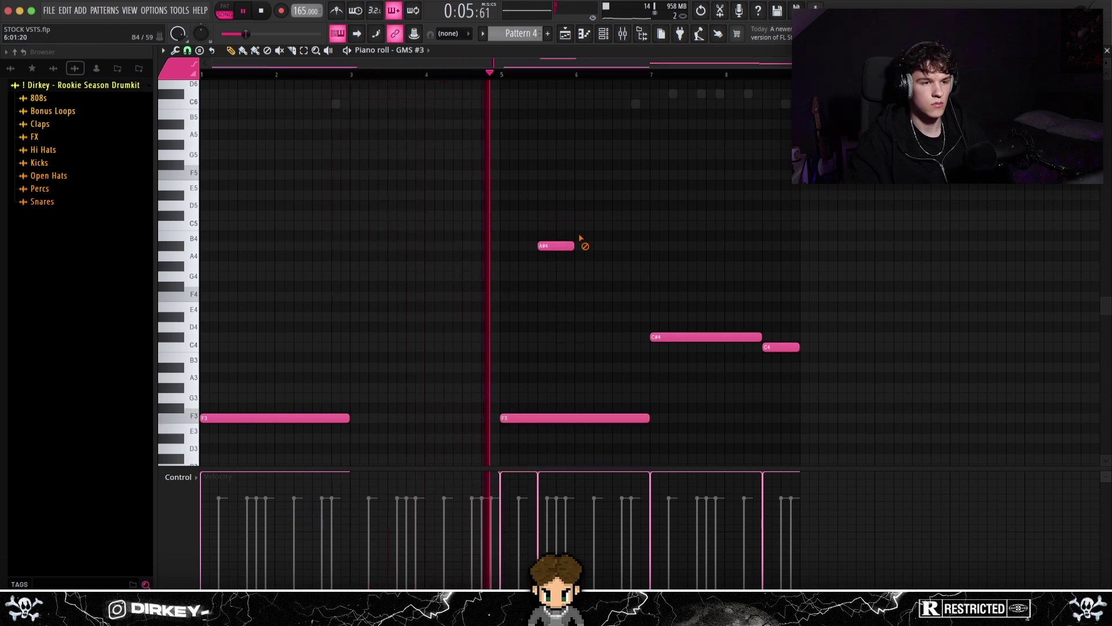
right_click(571, 245)
left_click(604, 34)
left_click(418, 286)
right_click(419, 286)
left_click(603, 34)
left_click(547, 133)
right_click(560, 133)
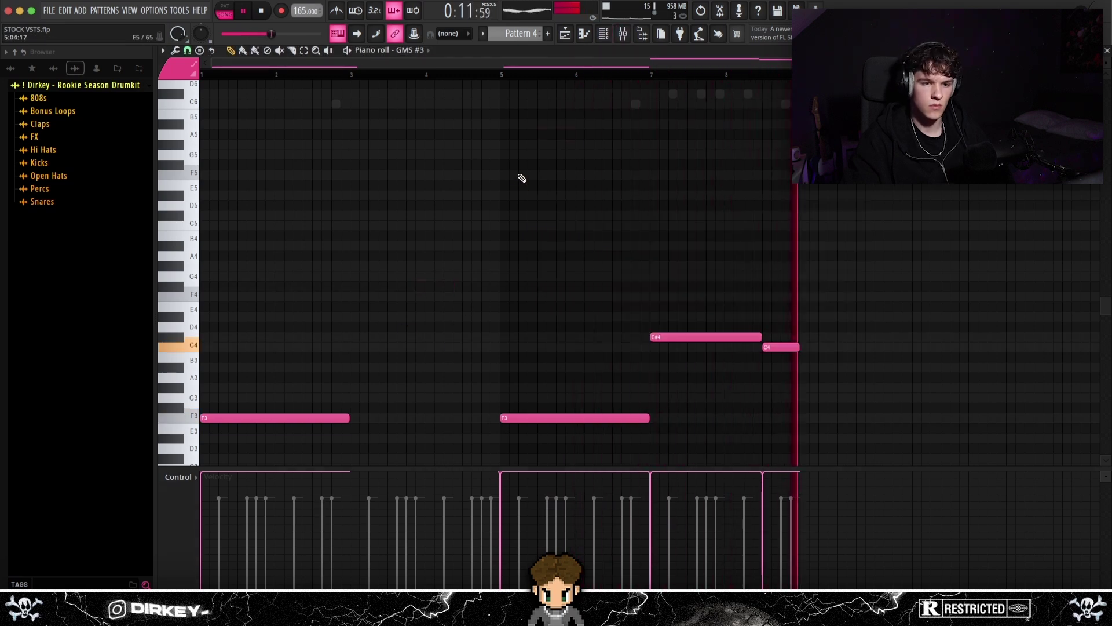
- Stop playback, review the Bass Future Sub preset of GMS #3 and its presets library, and close the synth
key("space")
key("F6")
left_click(602, 361)
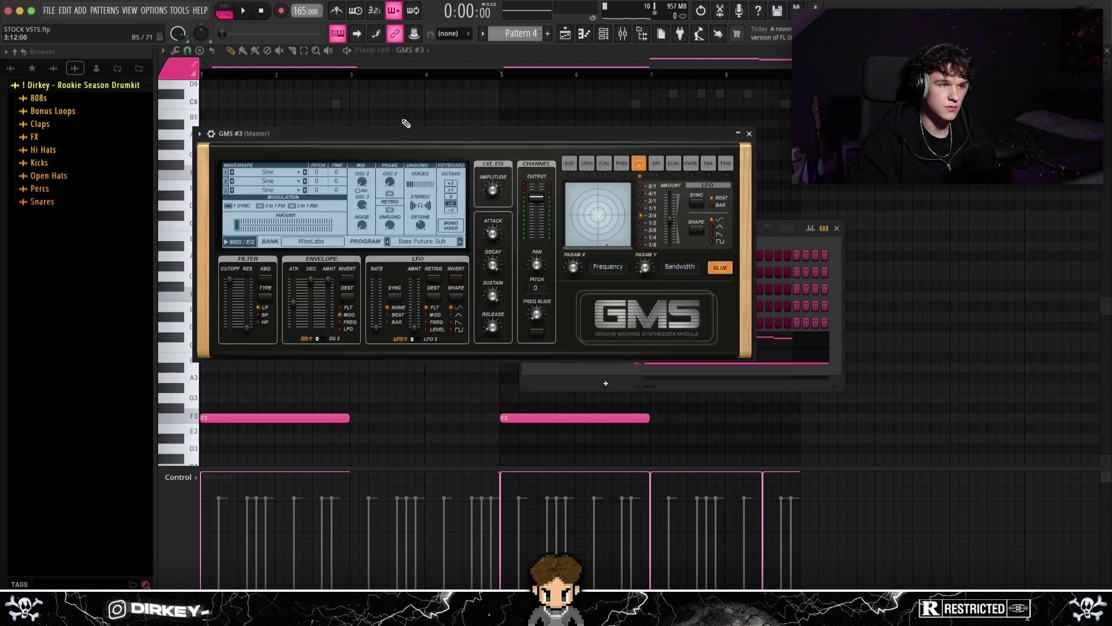
left_click_drag(372, 137, 414, 133)
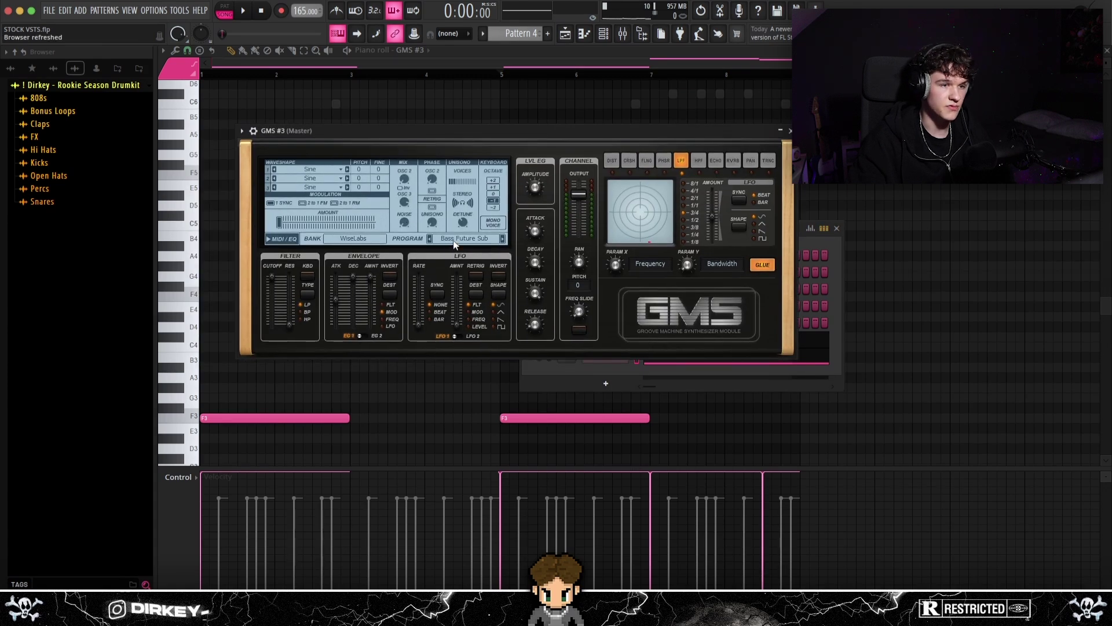
left_click(455, 239)
left_click(650, 147)
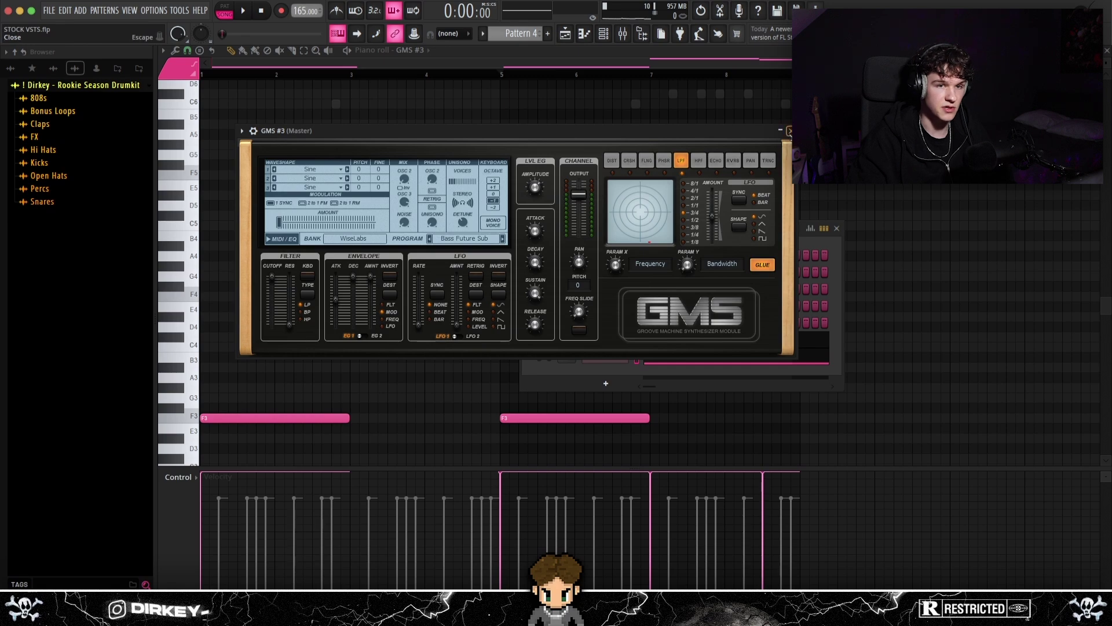
left_click(790, 130)
left_click_drag(533, 219, 436, 193)
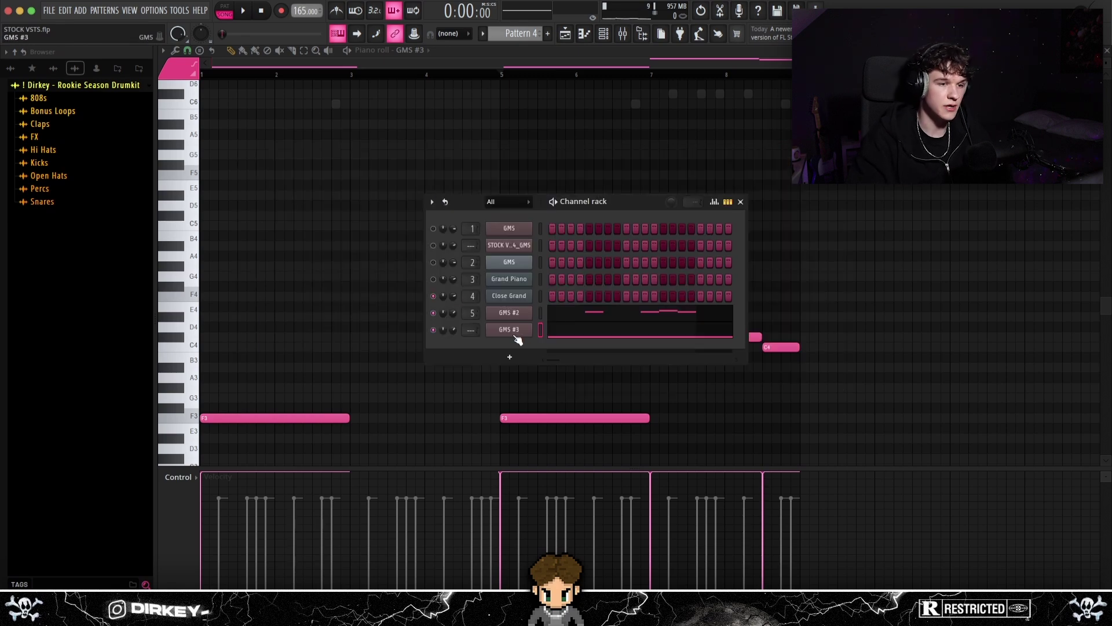
- Bring up the playlist and highlight the clips of bars 1 to 8 and of bars 9 to 16
key("F6")
key("F9")
key("F5")
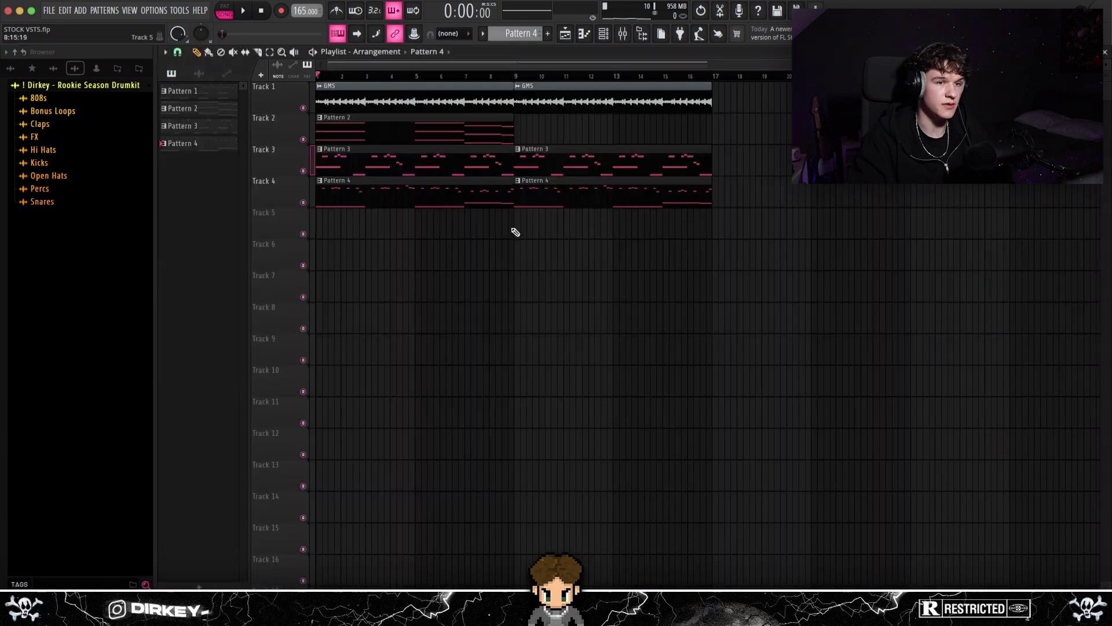
left_click_drag(440, 261, 465, 76)
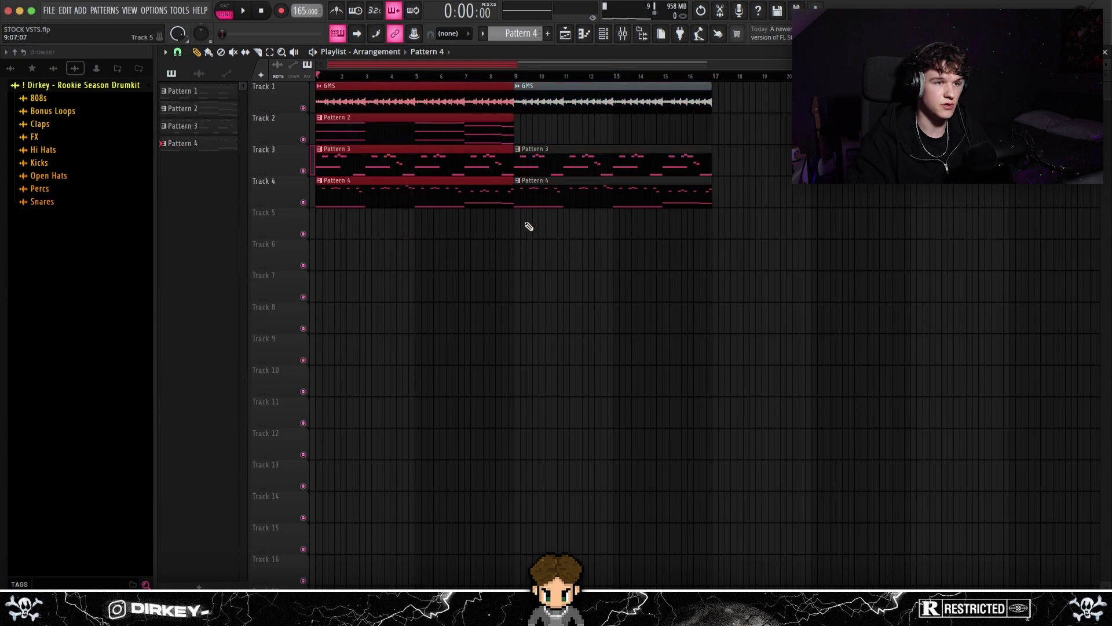
left_click_drag(526, 224, 552, 76)
scroll(552, 75, "down", 1)
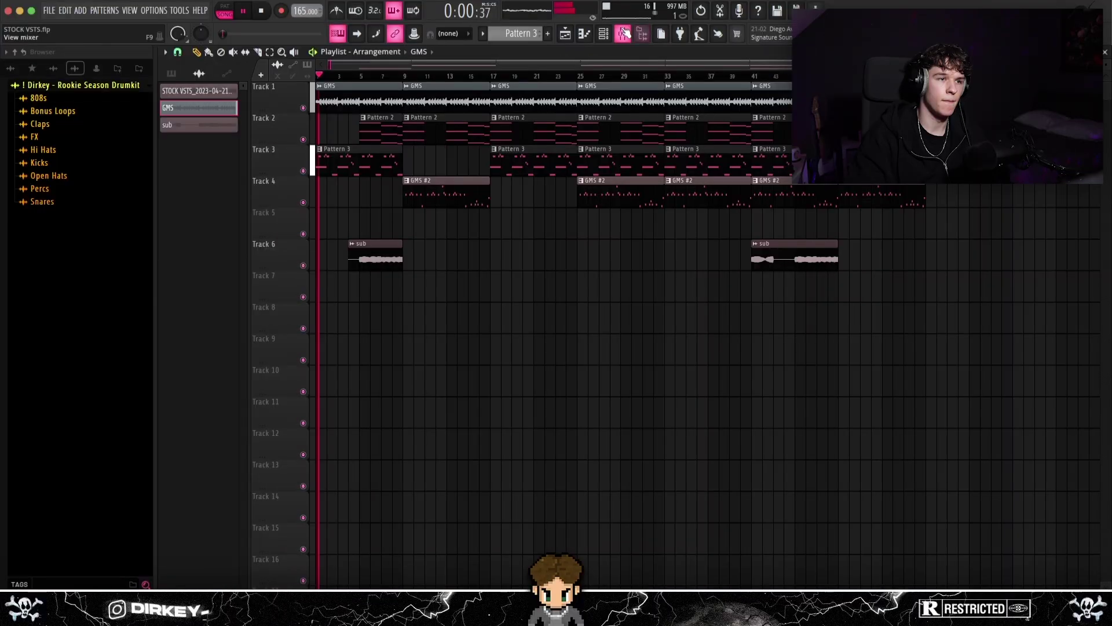
- Create an automation clip for the HalfTime mix level on the GMS loop's mixer track
key("F9")
right_click(957, 192)
left_click(1020, 258)
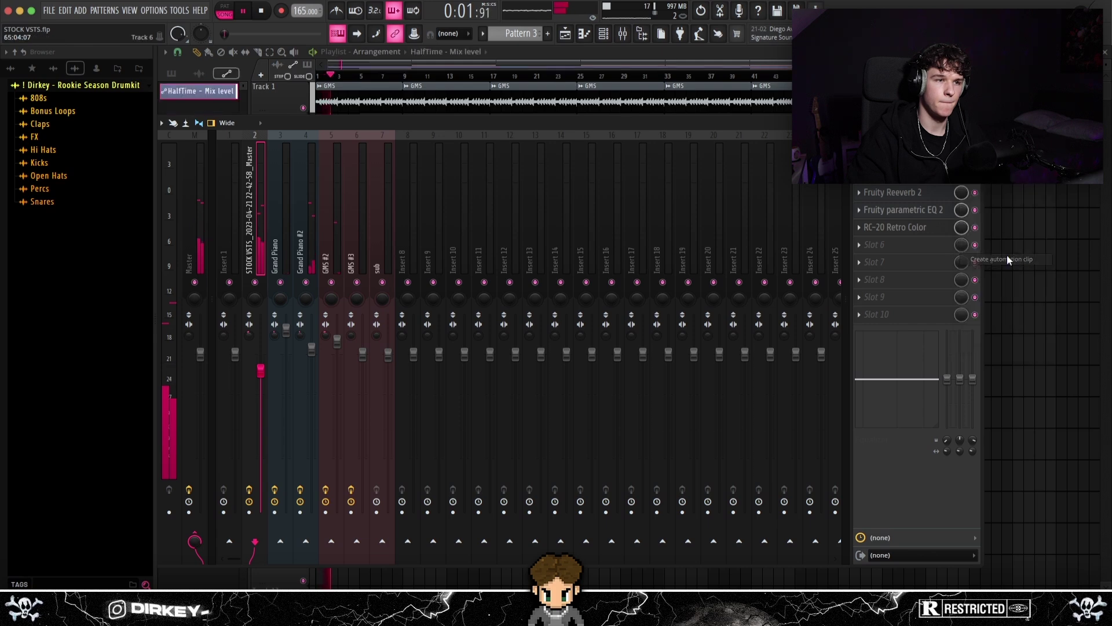
- Shape the HalfTime mix automation to curve down to zero by bar 9, with zero-level points at bar 17 and the clip's end
right_click(382, 232)
left_click_drag(382, 234, 406, 245)
right_click(491, 234)
left_click_drag(490, 234, 492, 244)
left_click_drag(393, 227, 392, 220)
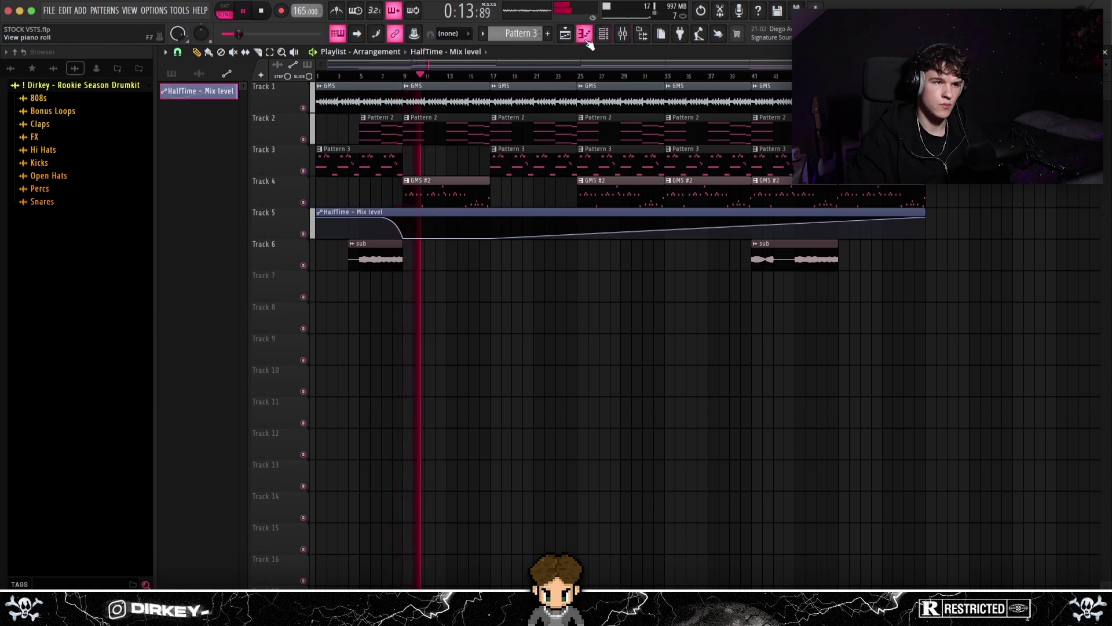
left_click_drag(925, 218, 925, 245)
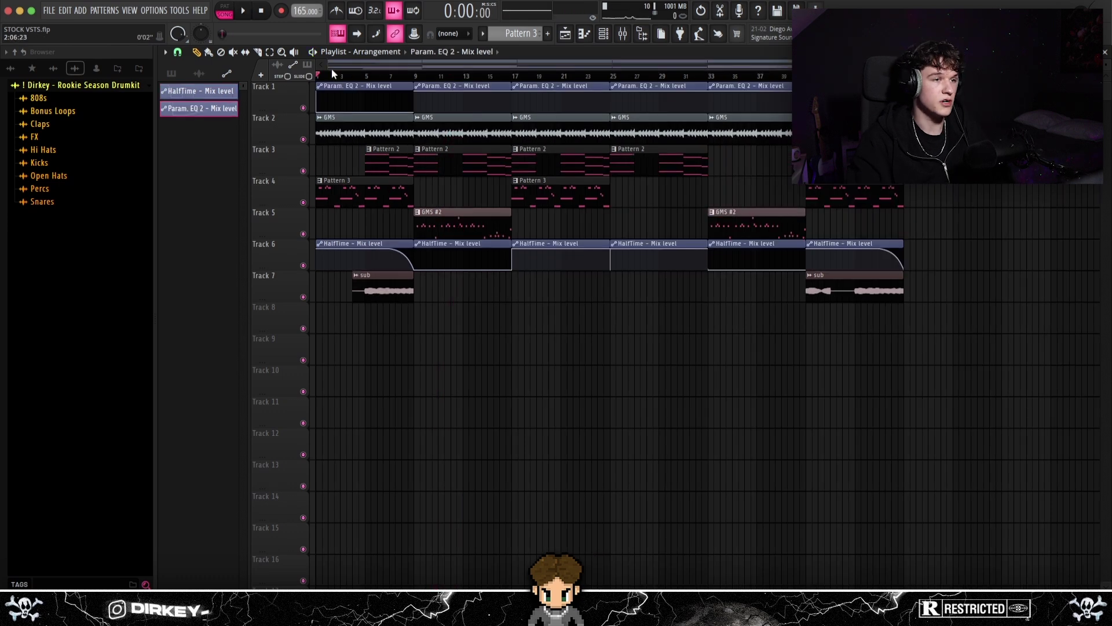
- Examine the first HalfTime mix level automation clip on track 6 alongside the channel rack
scroll(342, 71, "up", 3)
left_click(348, 242, "super")
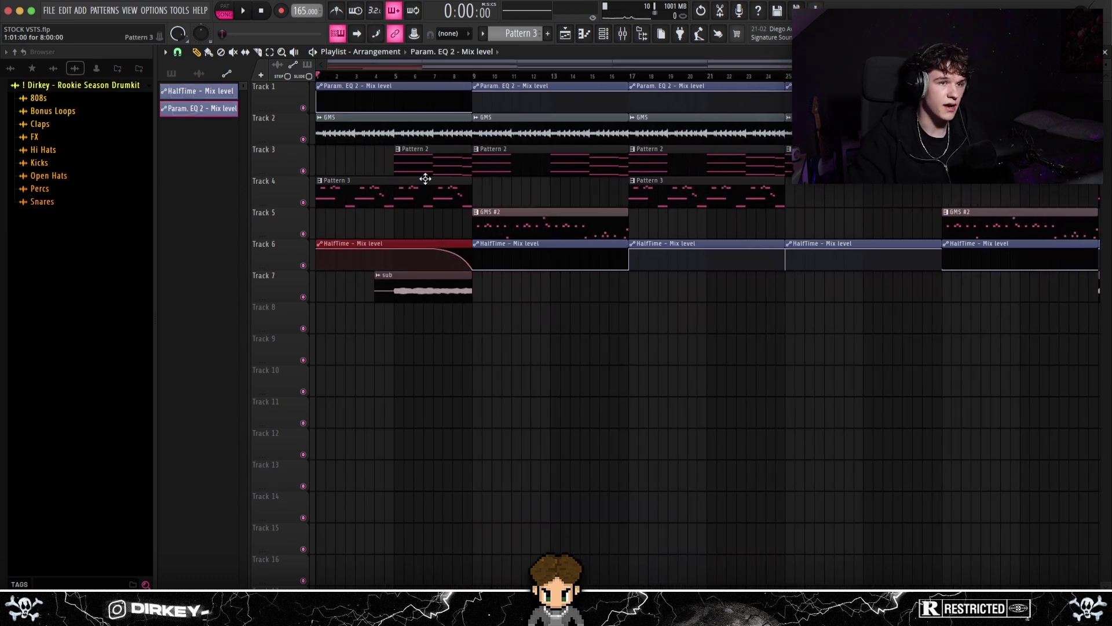
left_click(604, 35)
left_click(470, 214)
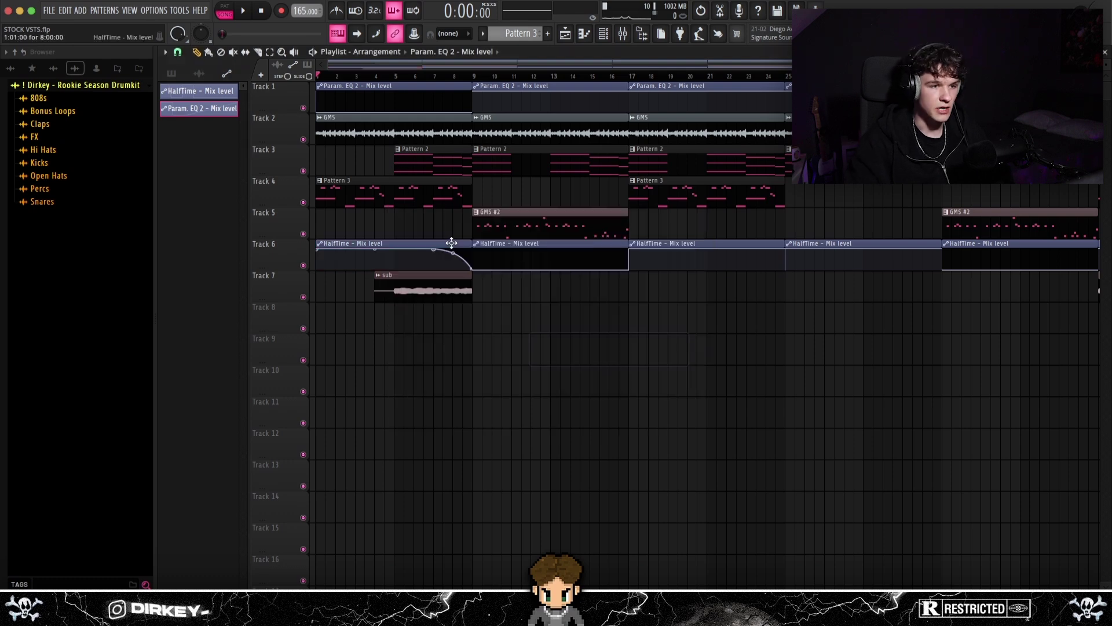
left_click_drag(410, 365, 413, 66)
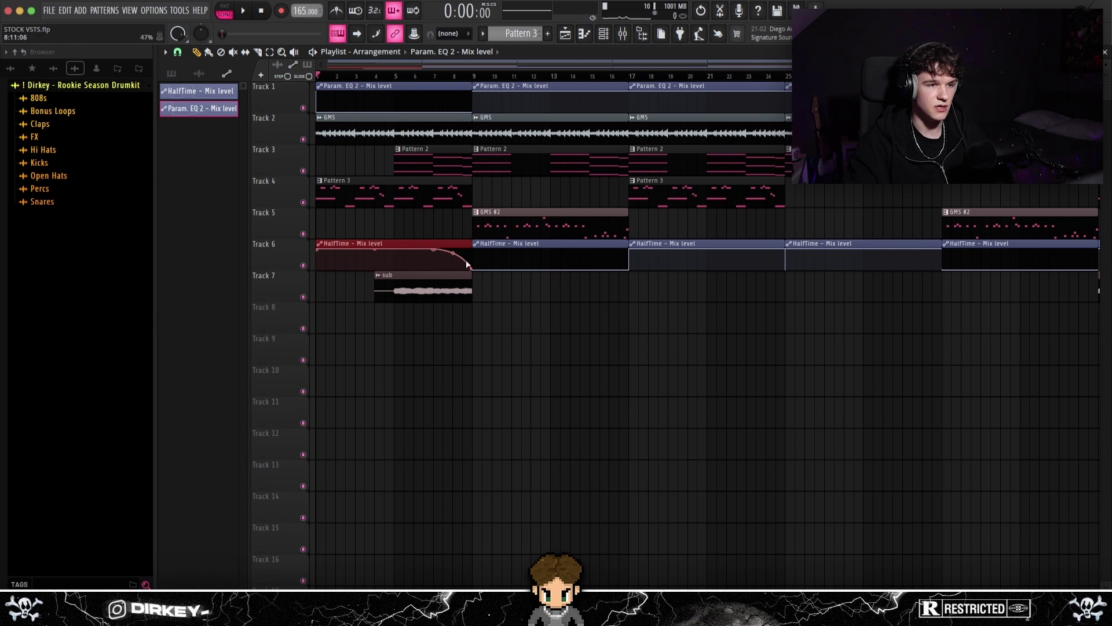
left_click_drag(496, 291, 485, 129)
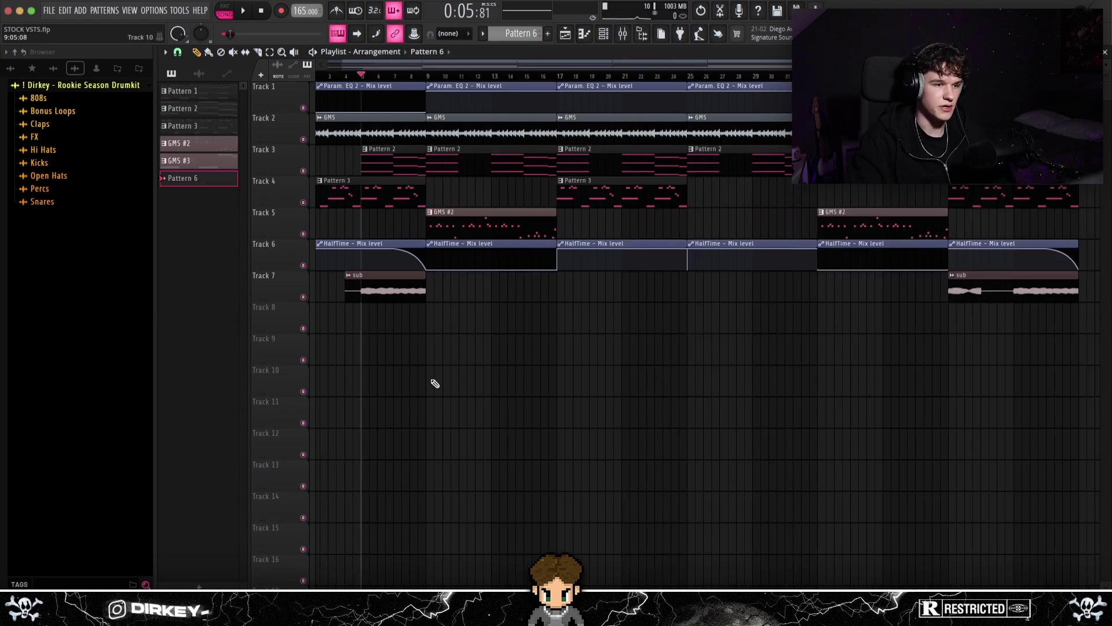
- Place four consecutive eight-bar Pattern 6 clips on track 9, covering bars 9 to 41
left_click_drag(467, 359, 560, 360)
key("ctrl+b")
key("ctrl+b")
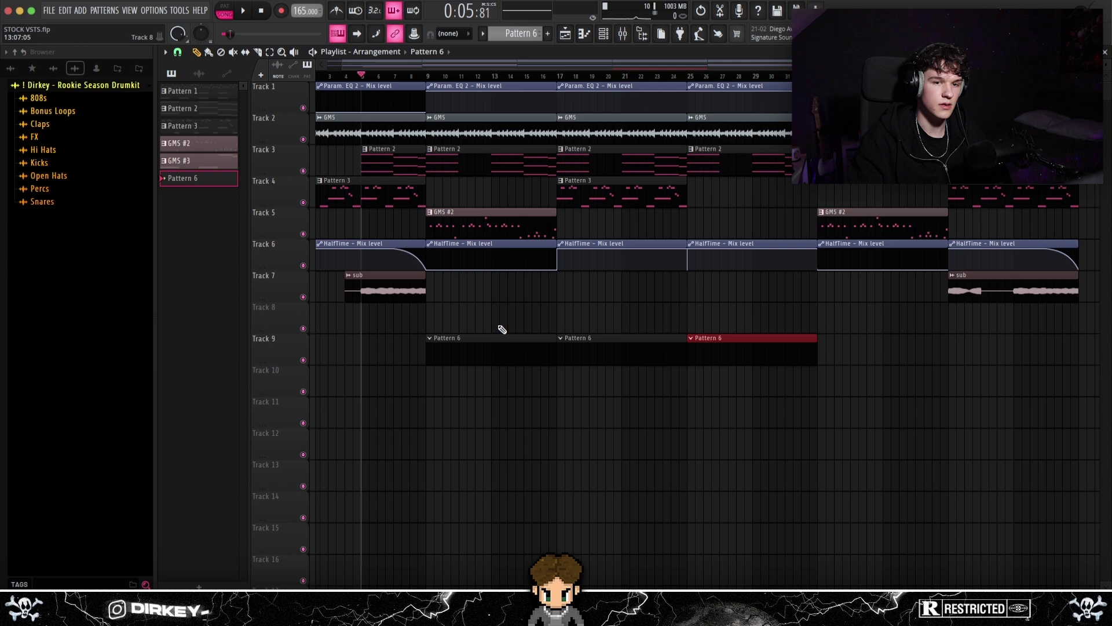
key("ctrl+b")
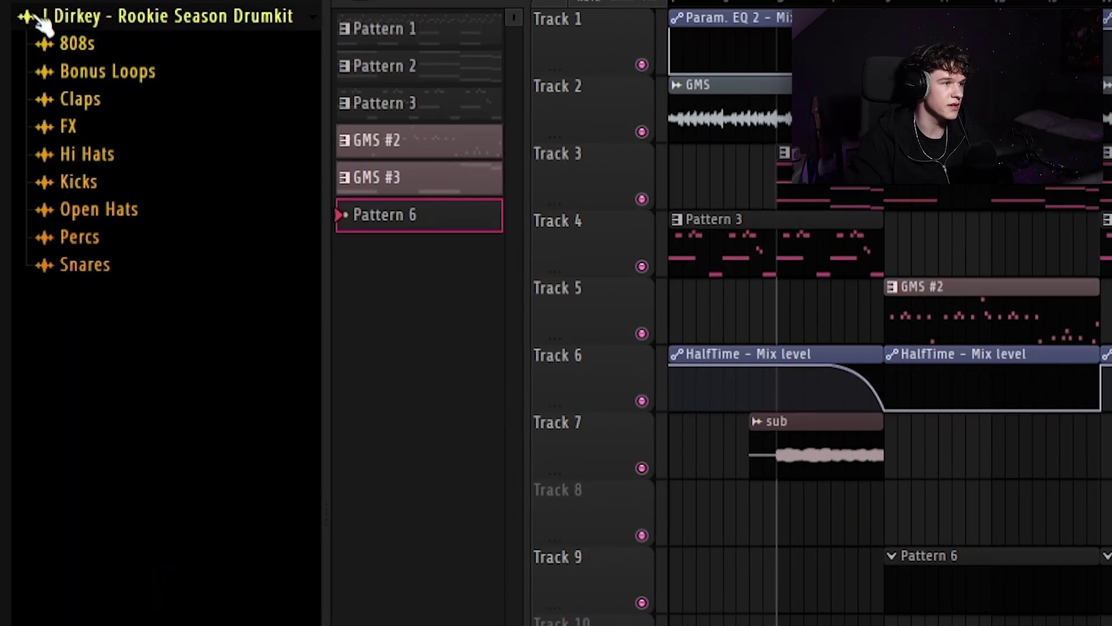
- Browse the Rookie Season Drumkit's 808, hi-hat, perc and snare folders, plus the Heaven Sent Drumkit's FX folder
left_click(107, 53)
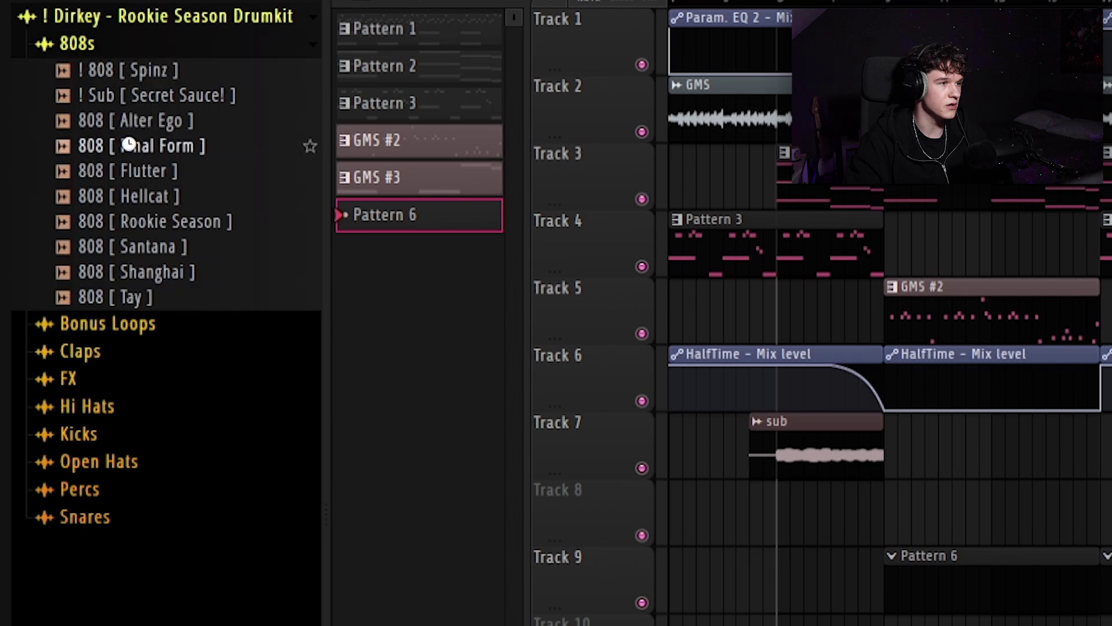
left_click(104, 330)
left_click(88, 405)
left_click(81, 380)
left_click(87, 380)
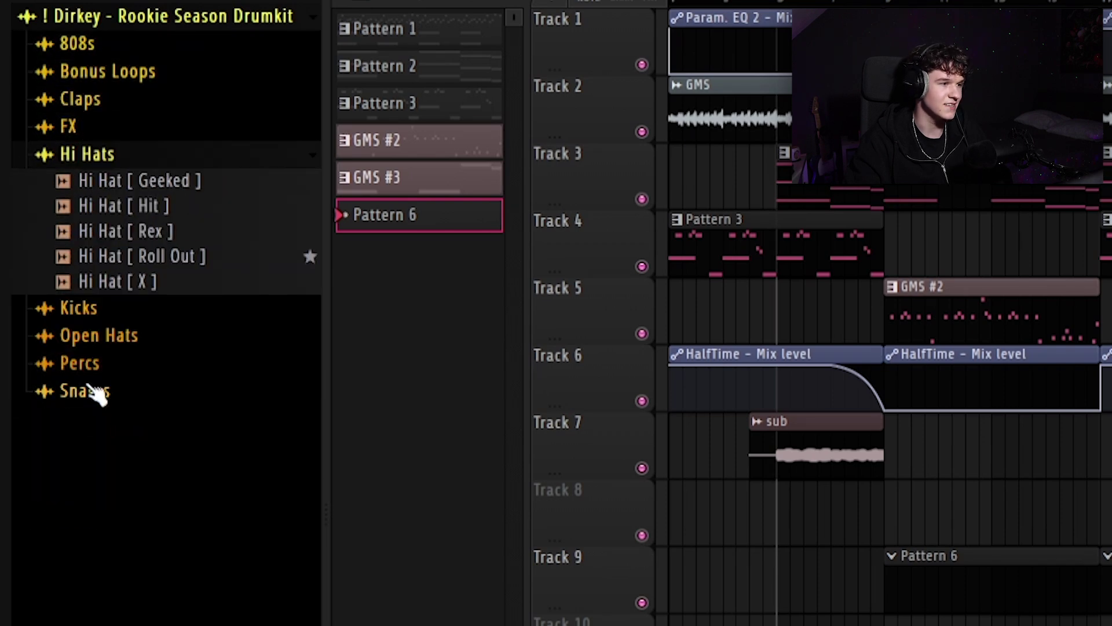
left_click(87, 309)
left_click(96, 385)
left_click(103, 415)
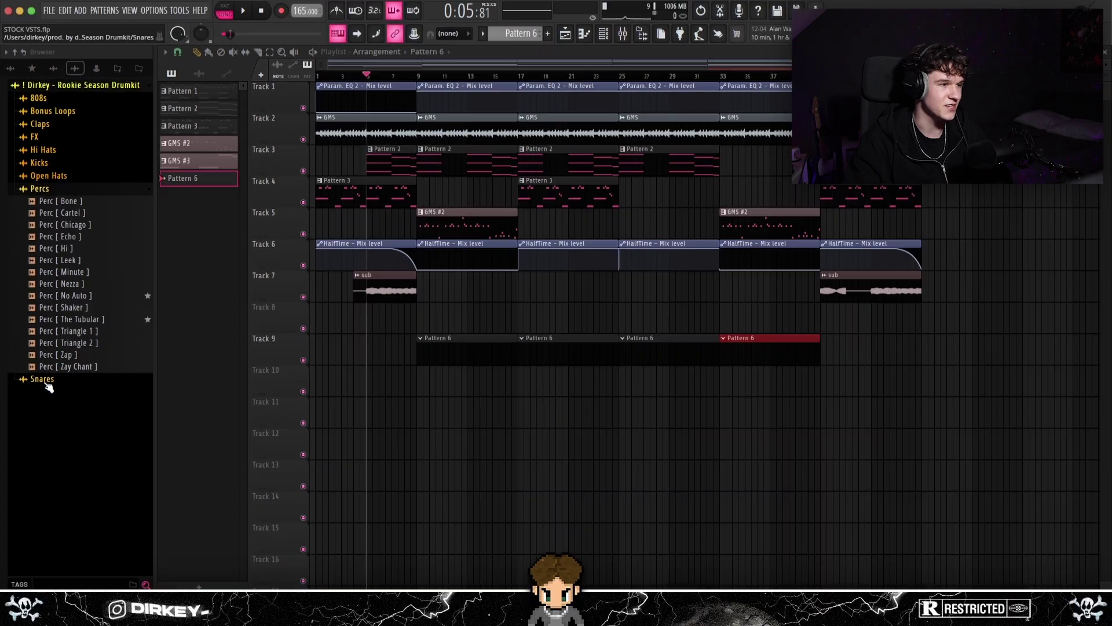
left_click(43, 379)
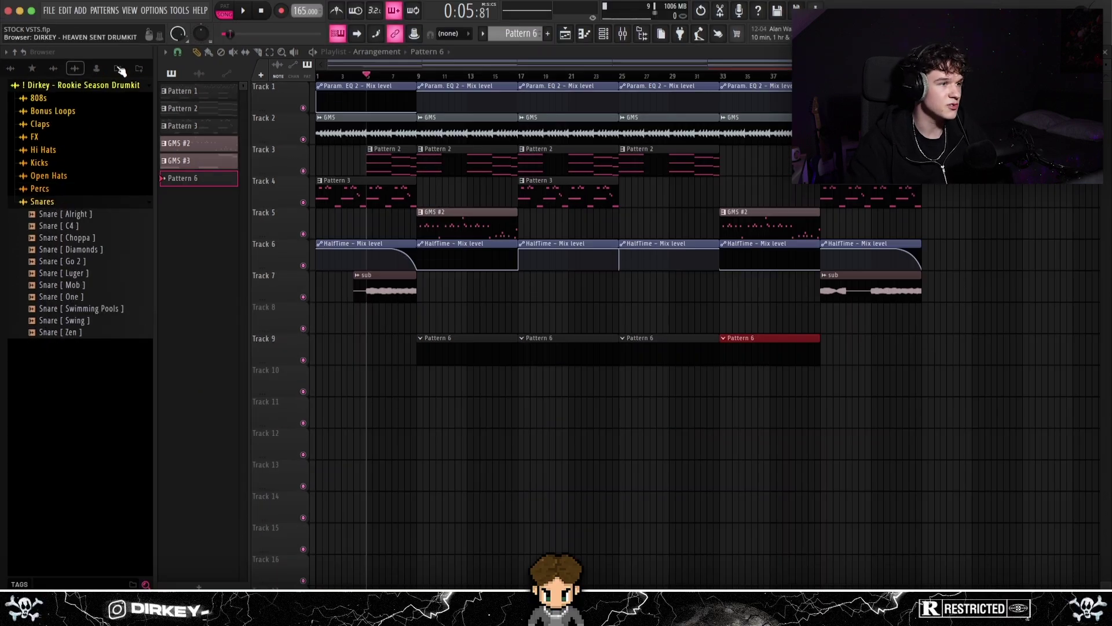
left_click(34, 136)
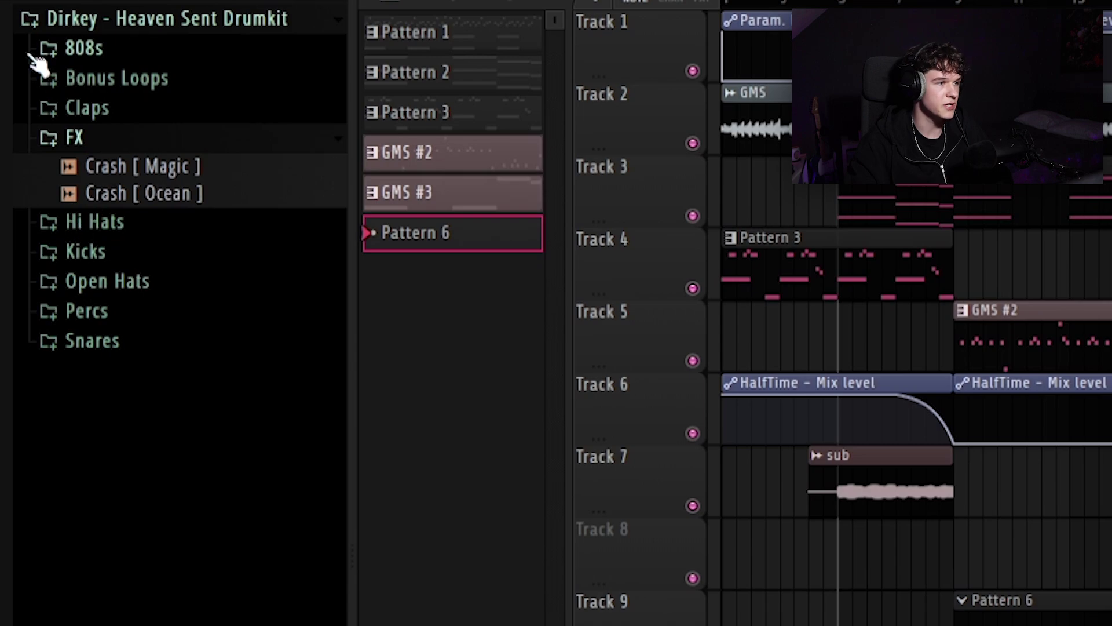
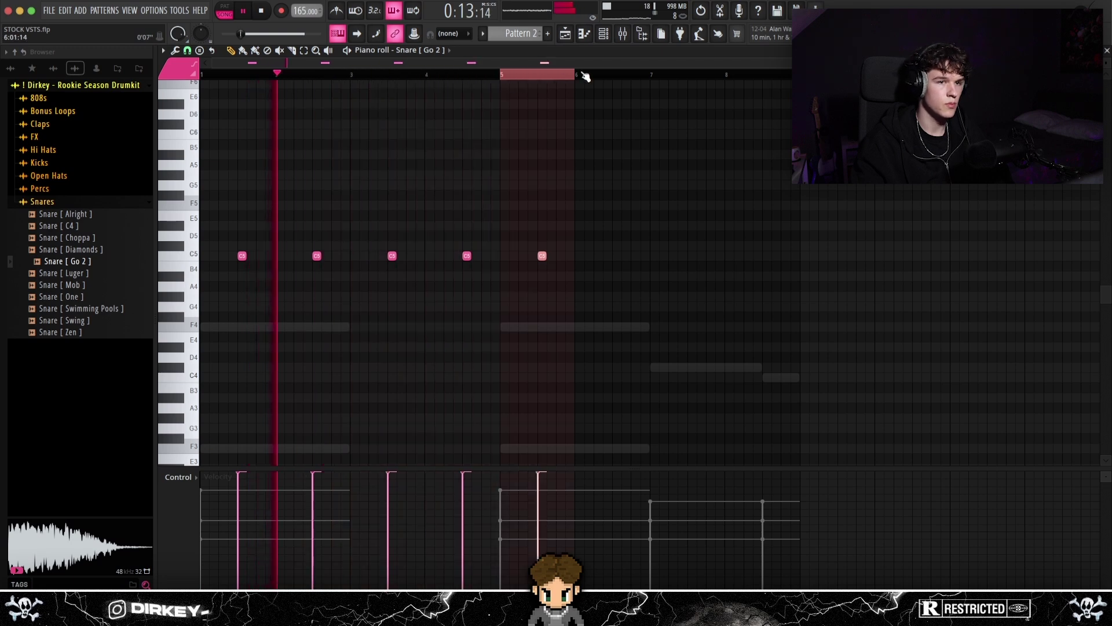
- Audition the Mob snare and add a hi-hat sample from the Heaven Sent Drumkit to the channel rack
key("F6")
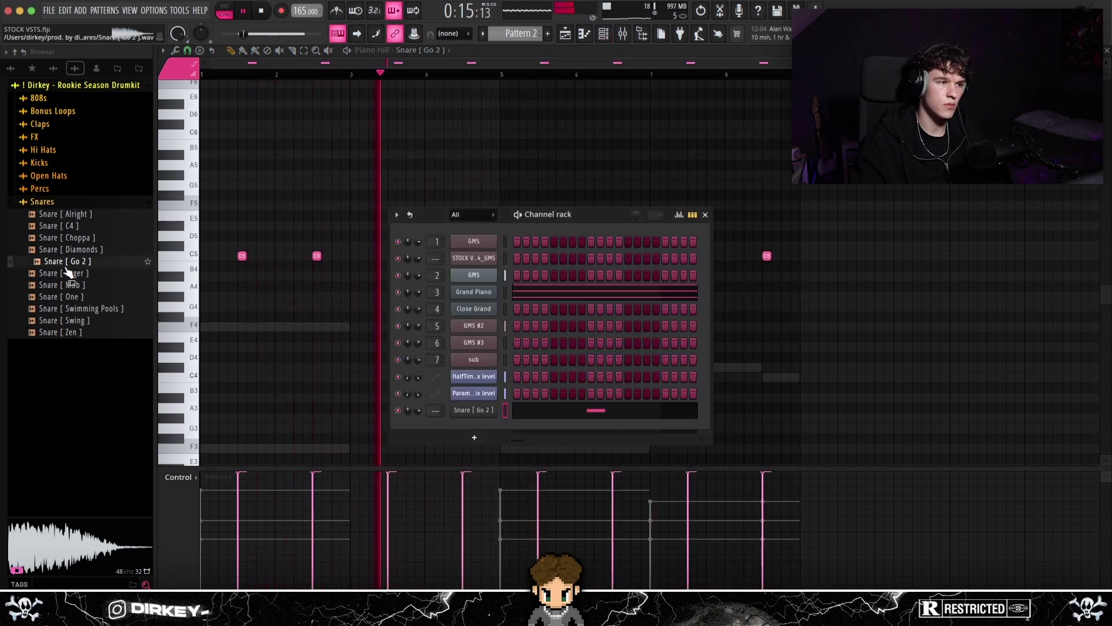
left_click(72, 286)
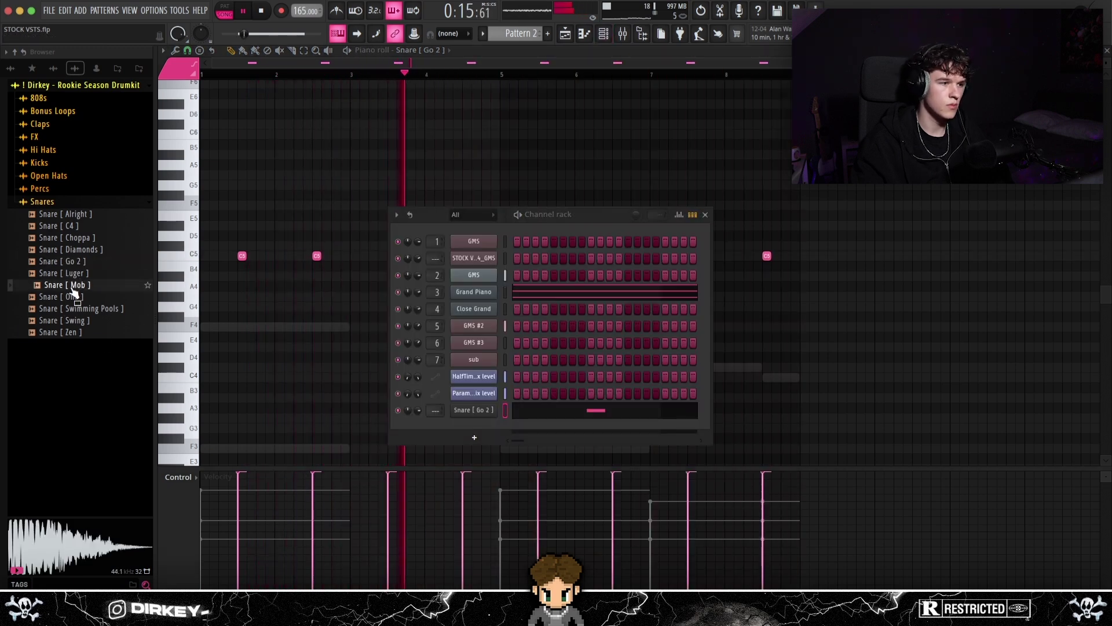
left_click(118, 70)
left_click(43, 162)
left_click_drag(76, 162, 458, 428)
right_click(493, 427)
left_click(629, 462)
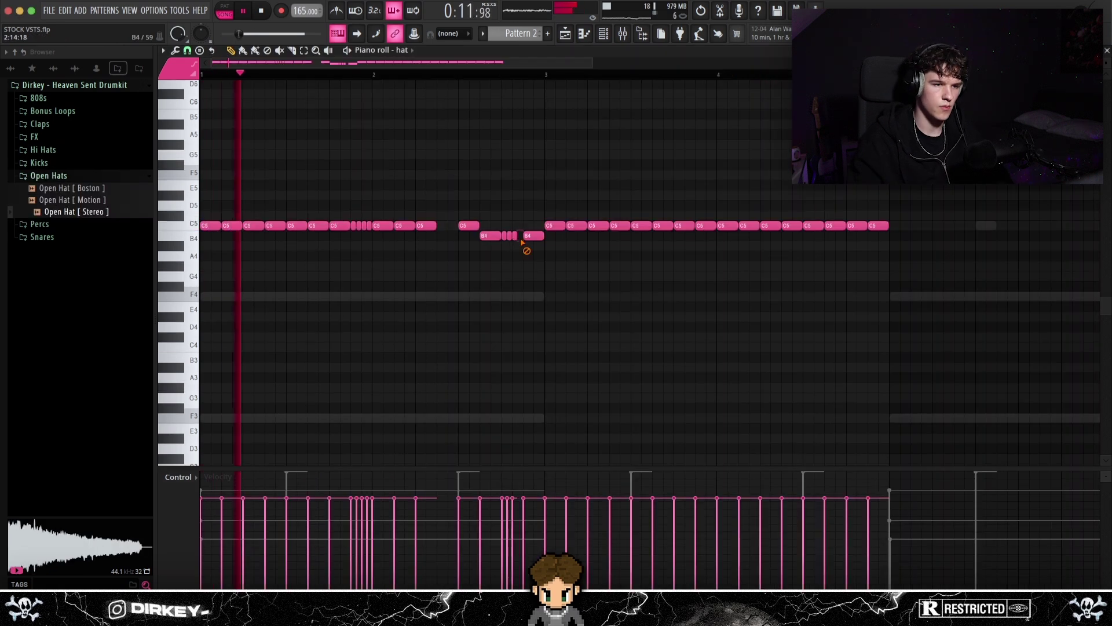
- Try the pitched hi-hat notes at the end of bar 2 at A#4, and return them to B4
left_click_drag(530, 243, 499, 238)
key("shift+Down")
scroll(500, 222, "down", 2)
key("space")
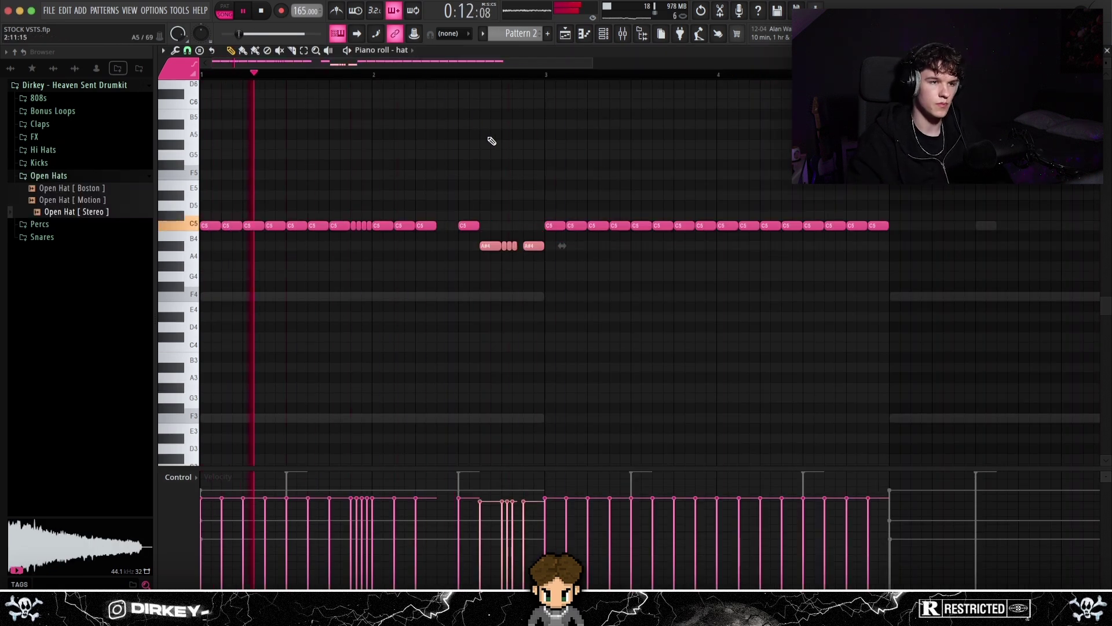
key("Up")
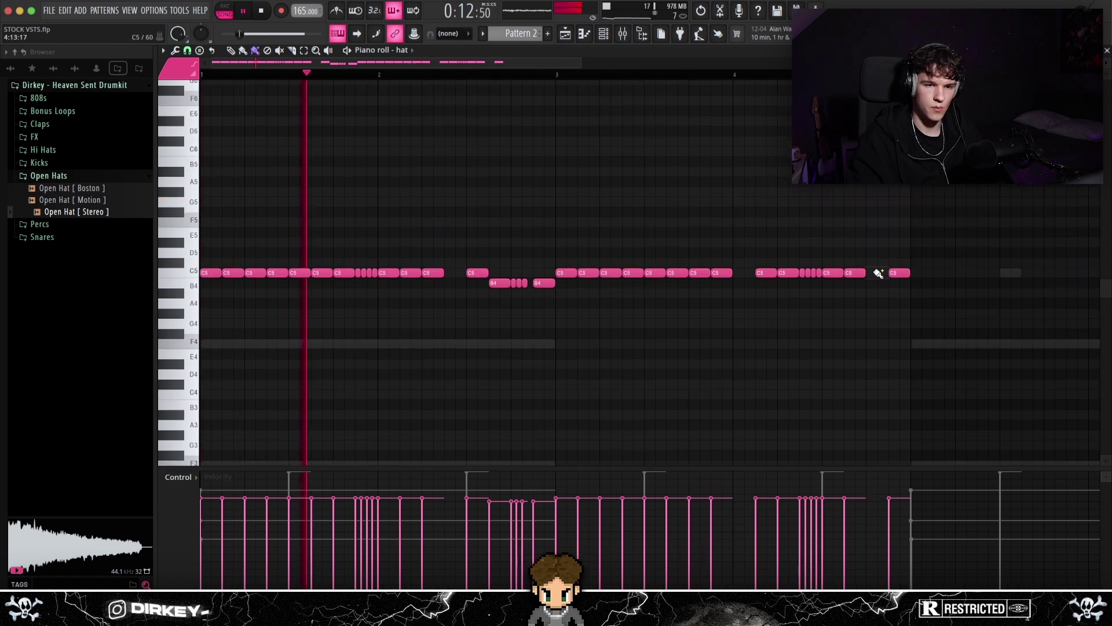
- Add a fast C5 hi-hat roll near the end of bar 4 and duplicate the four-bar hat pattern into bars 5 to 8
mouse_move(869, 273)
left_mouse_down()
mouse_move(883, 277)
mouse_move(868, 278)
left_mouse_up()
left_click(863, 212)
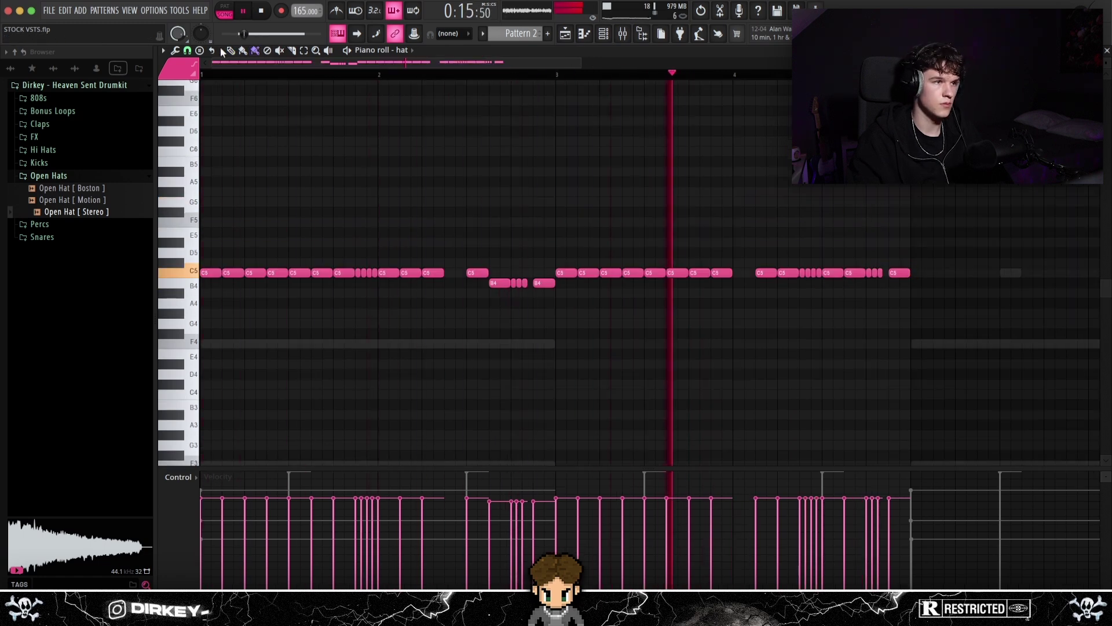
scroll(241, 80, "down", 3)
key("super+b")
- Lower the last group of hi-hat notes at the end of bar 8 by one semitone to B4
left_click(391, 141)
right_click(388, 141)
left_click_drag(808, 272, 833, 282)
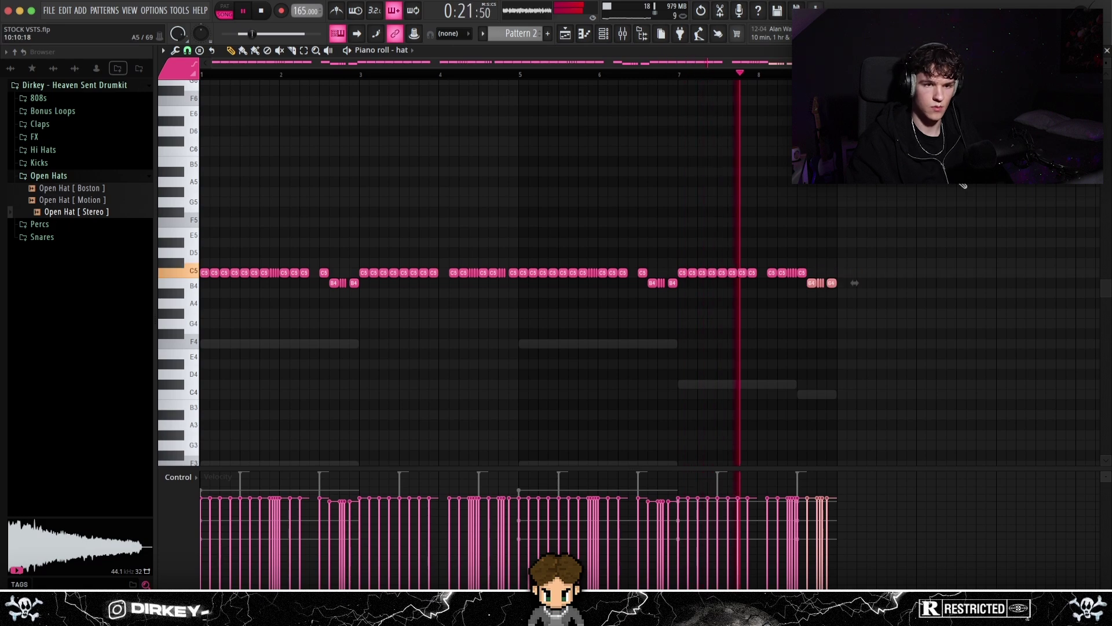
scroll(855, 271, "up", 2)
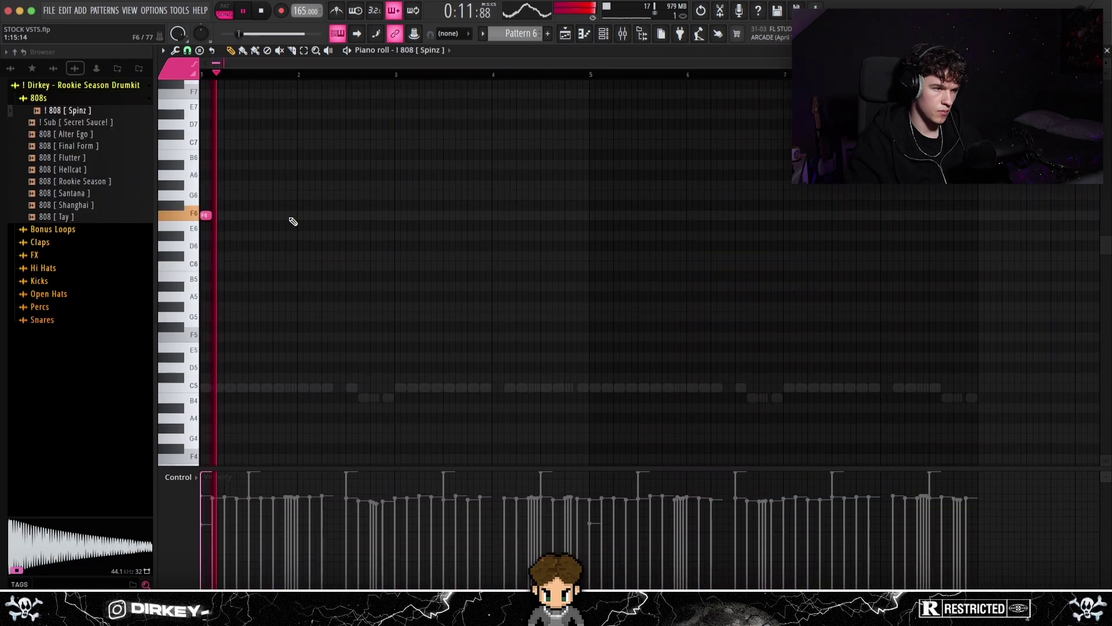
- Duplicate the two-bar F6 phrase of the Spinz 808 into bars 3 and 4
key("ctrl+a")
key("ctrl+b")
key("ctrl+d")
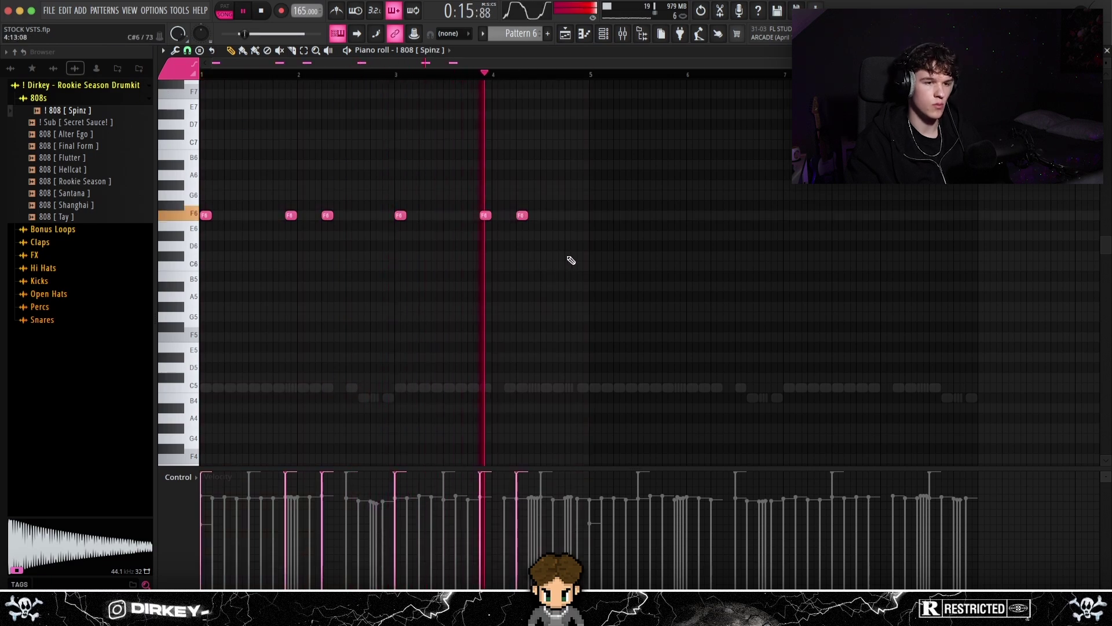
- Add C#6 and C6 808 notes at the end of bar 4 and duplicate the four-bar phrase into bars 5 to 8
left_click(558, 255)
left_click(583, 265)
key("ctrl+b")
key("ctrl+d")
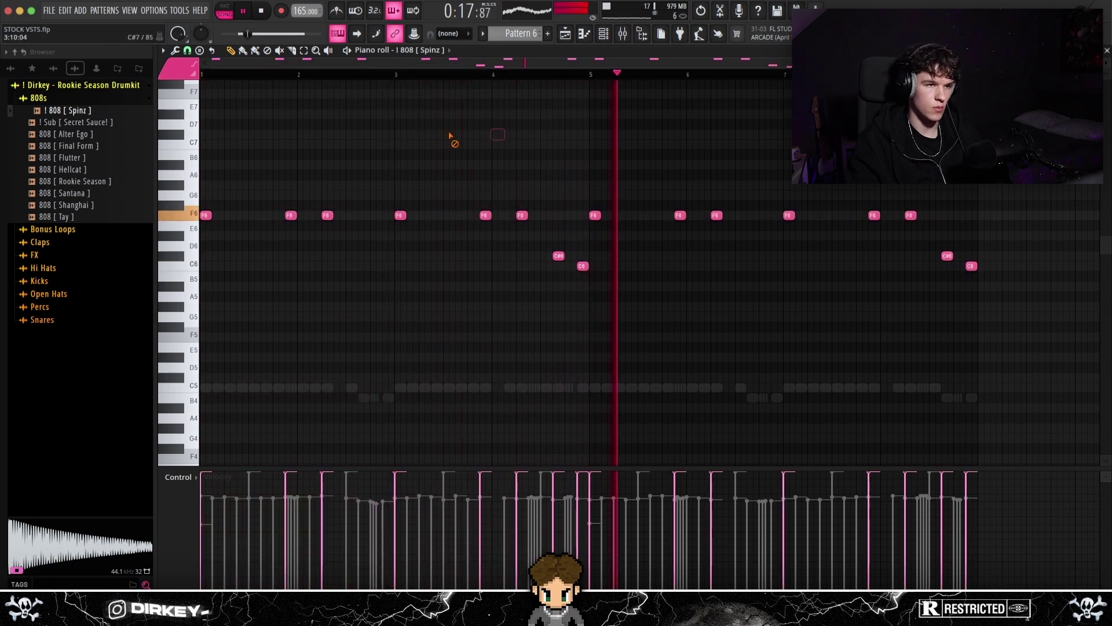
- Lower the F6 808 notes in bars 7 and 8 by four semitones to C#6
scroll(442, 77, "down", 2)
left_click_drag(673, 201, 904, 275)
key("shift+Down")
key("shift+Down")
key("shift+Down")
key("shift+Down")
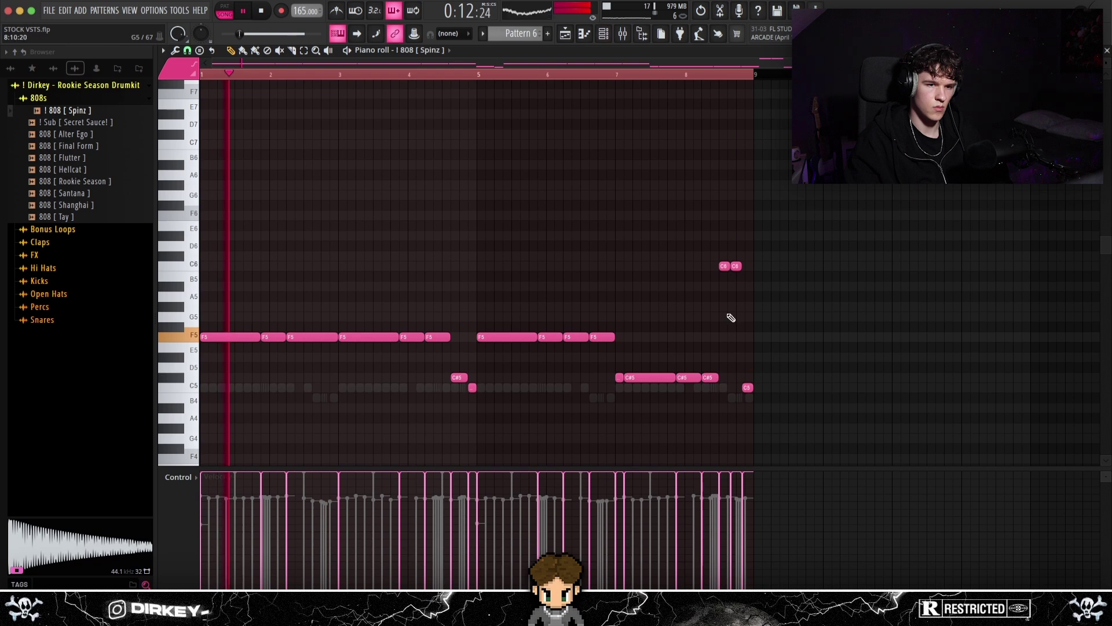
- Lower the two C6 808 notes near the end of bar 8 by one octave to C5 and save the project
left_click_drag(739, 254, 685, 265)
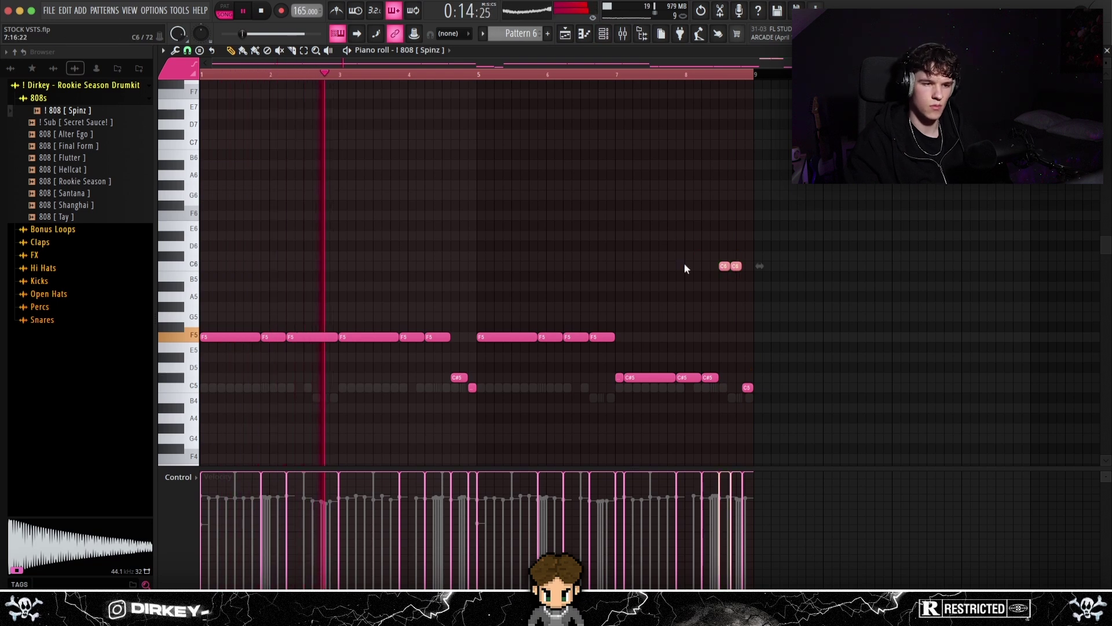
key("ctrl+Down")
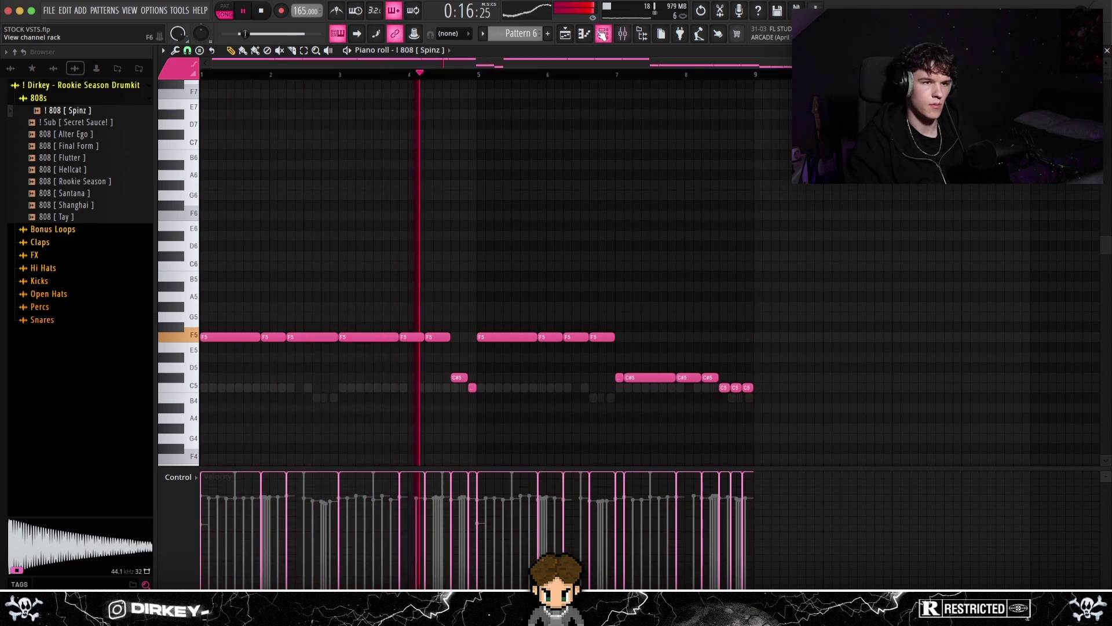
key("F6")
key("F6")
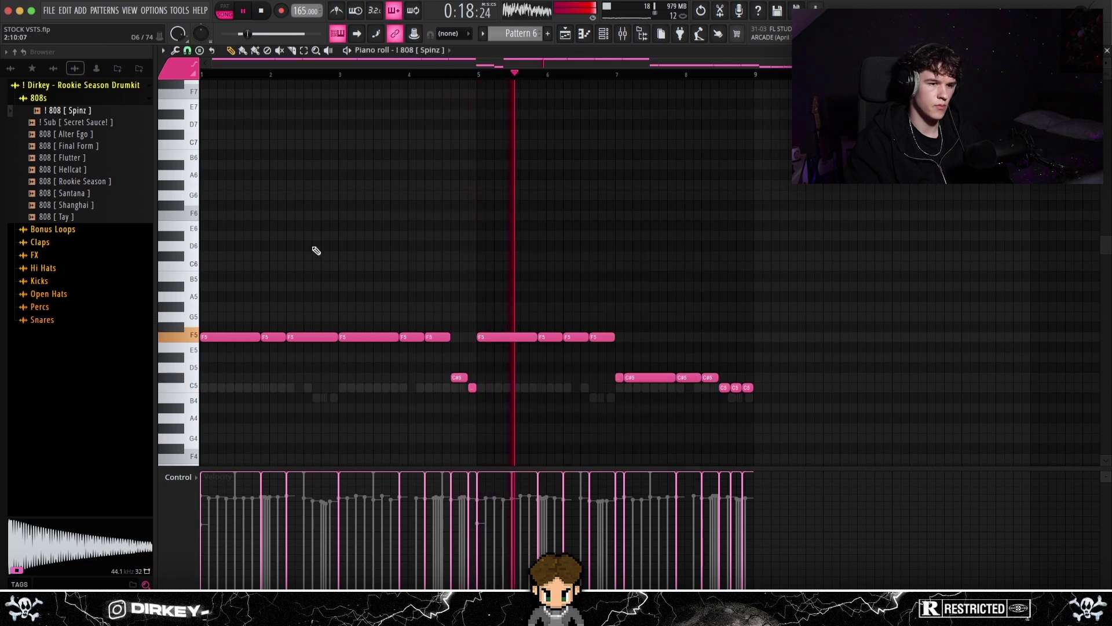
key("ctrl+s")
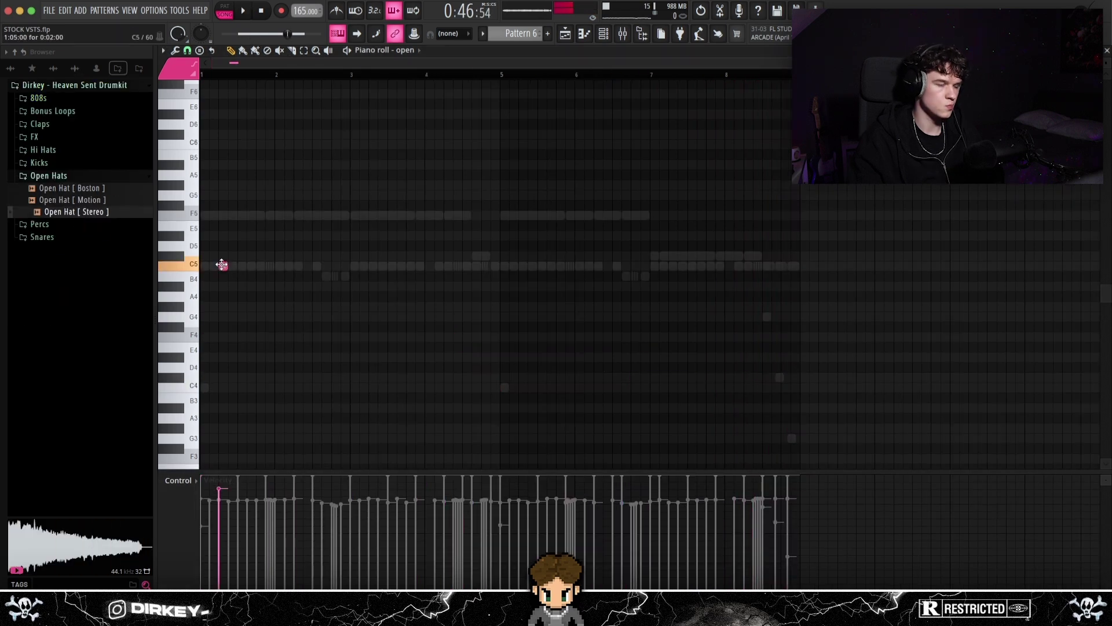
- Add a C5 open hat note in bar 4 and duplicate bars 1 to 4 of the open hat pattern into bars 5 to 8
left_click(466, 266)
left_click_drag(503, 74, 235, 93)
key("super+b")
key("super+d")
scroll(774, 83, "up", 5)
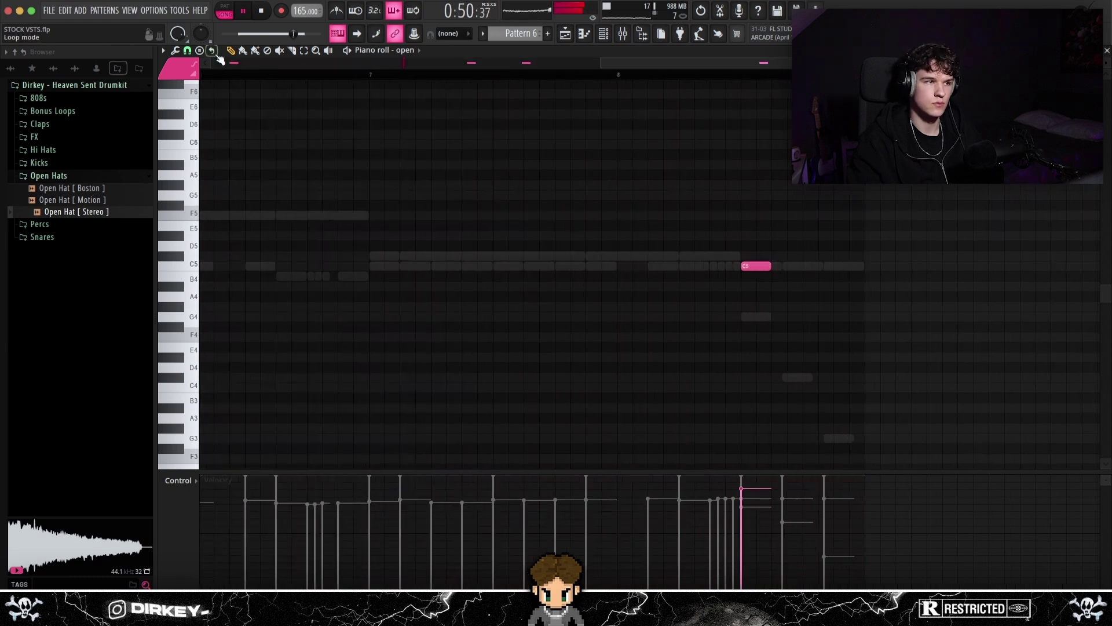
- Change the grid snap and place C5 open hat notes on the last three 808 hits of bar 8
left_click(187, 50)
left_click(192, 189)
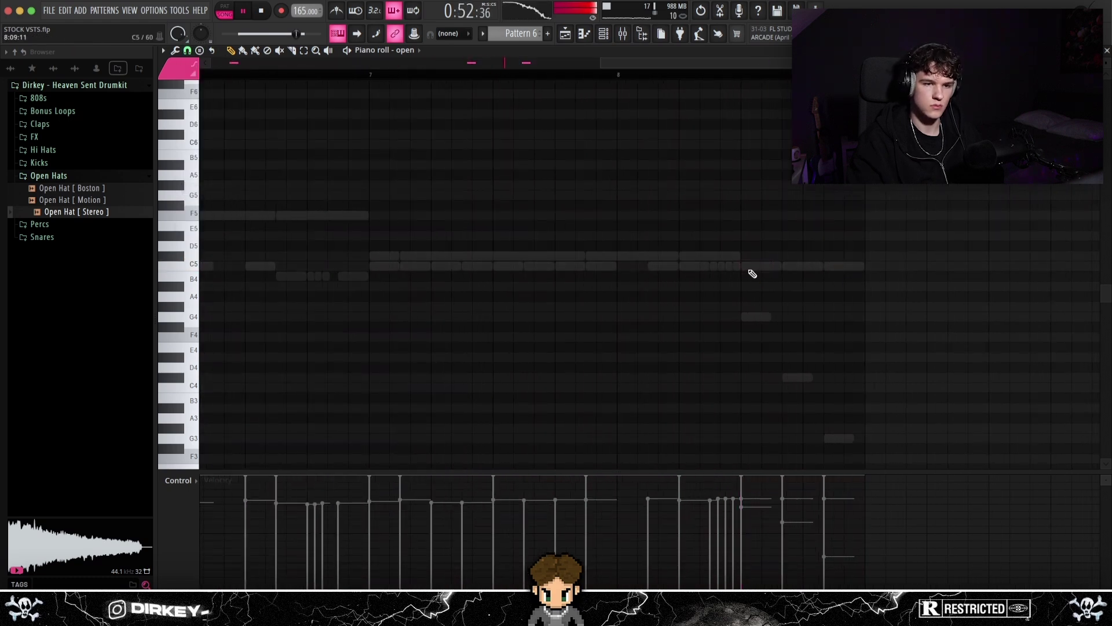
left_click_drag(756, 266, 771, 268)
scroll(772, 268, "down", 10)
left_click(791, 269, "super")
left_click(832, 267, "shift+super")
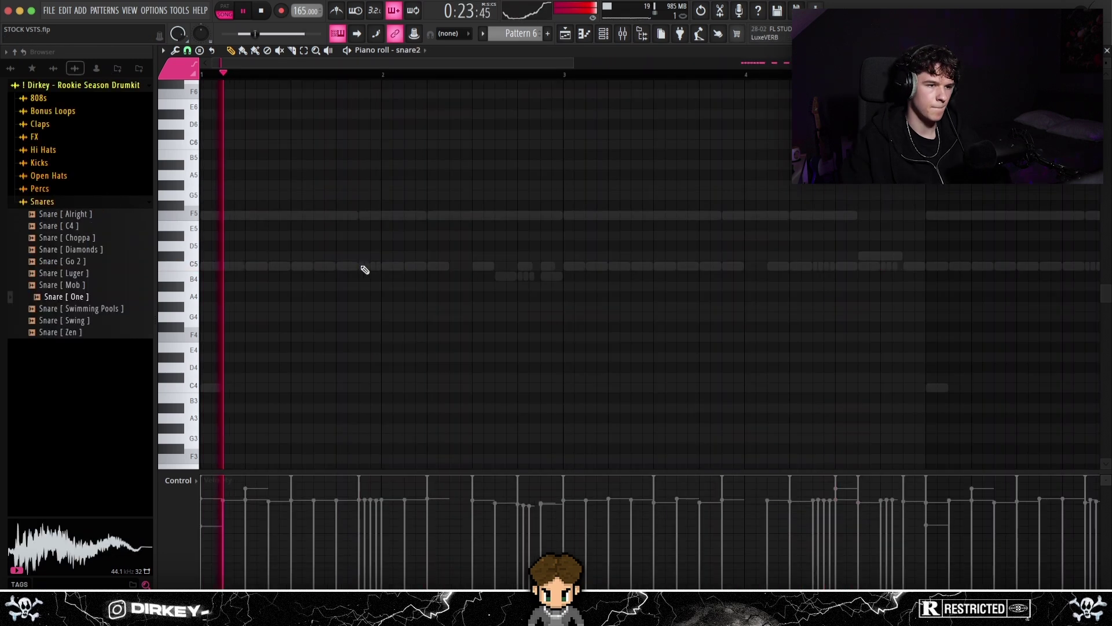
- Place four C5 notes for snare2: late in bar 1, early in bar 2, early in bar 4 and at the end of bar 4
left_click(365, 267)
left_click(413, 267)
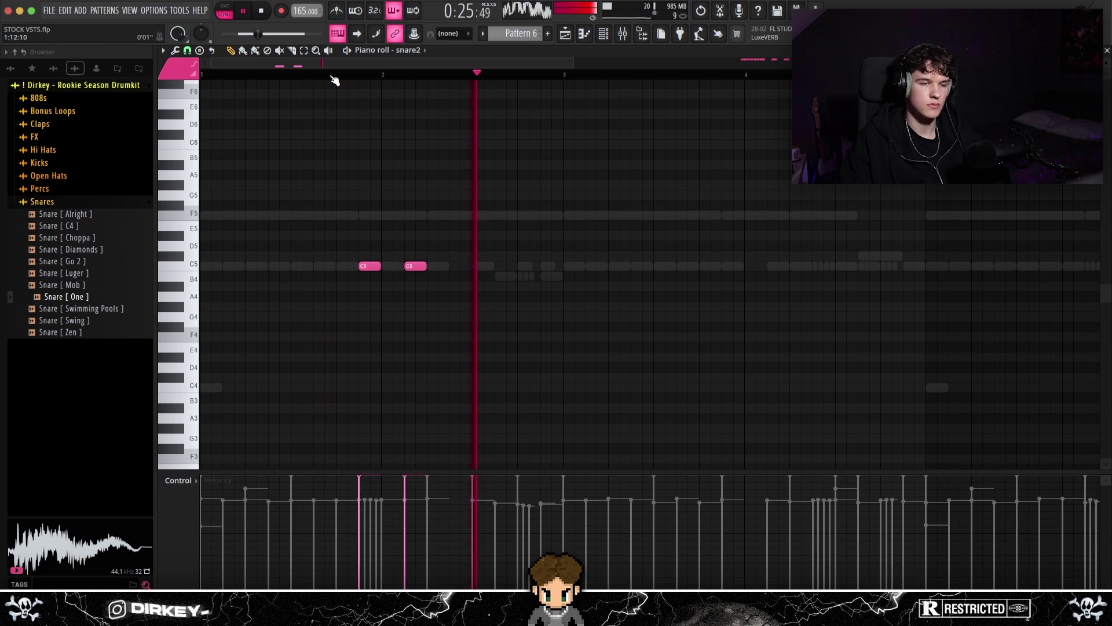
scroll(335, 80, "down", 4)
left_click(444, 266)
left_click(501, 266)
- Duplicate the four snare2 notes of bars 1 to 4 into bars 5 to 8 and delete the copy at the end of bar 8
left_click_drag(507, 75, 69, 87)
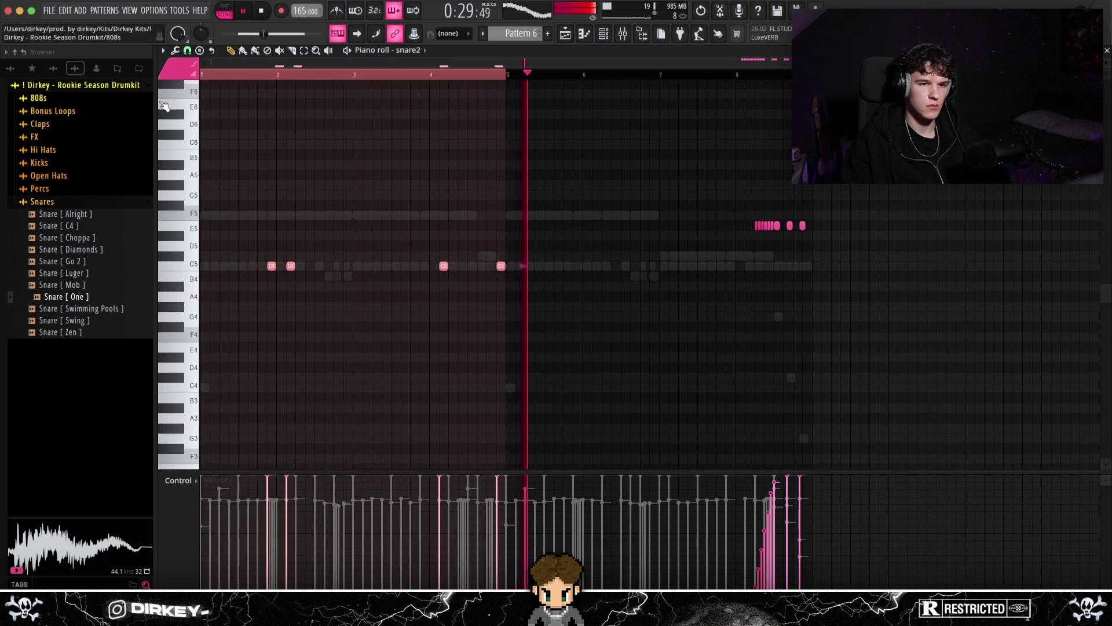
key("super+b")
right_click(807, 266)
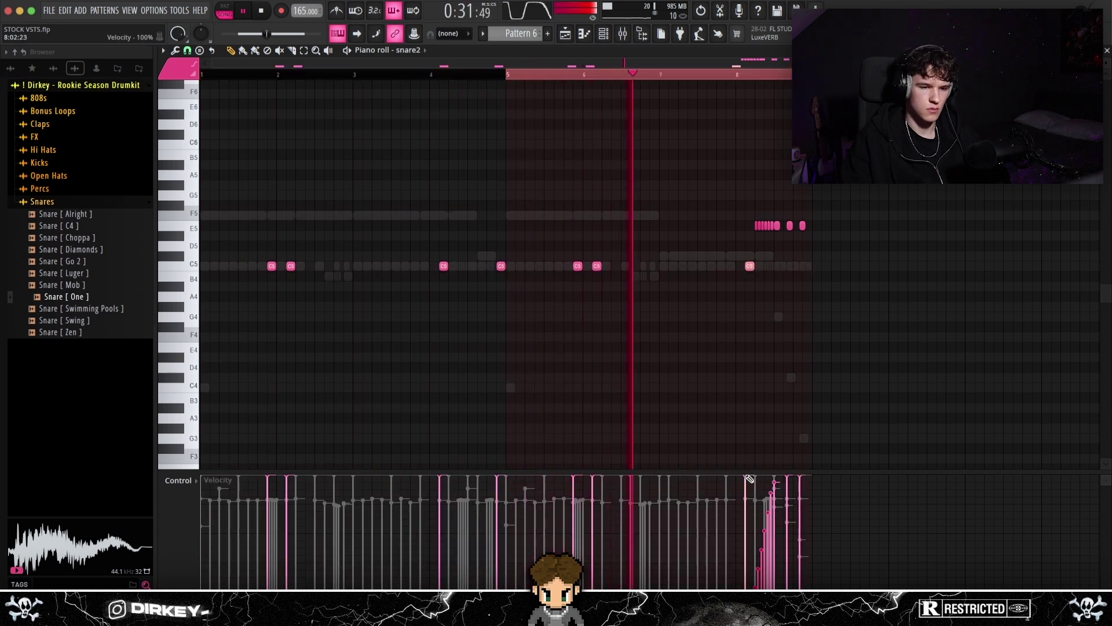
left_click(745, 75, "super")
scroll(747, 84, "up", 3)
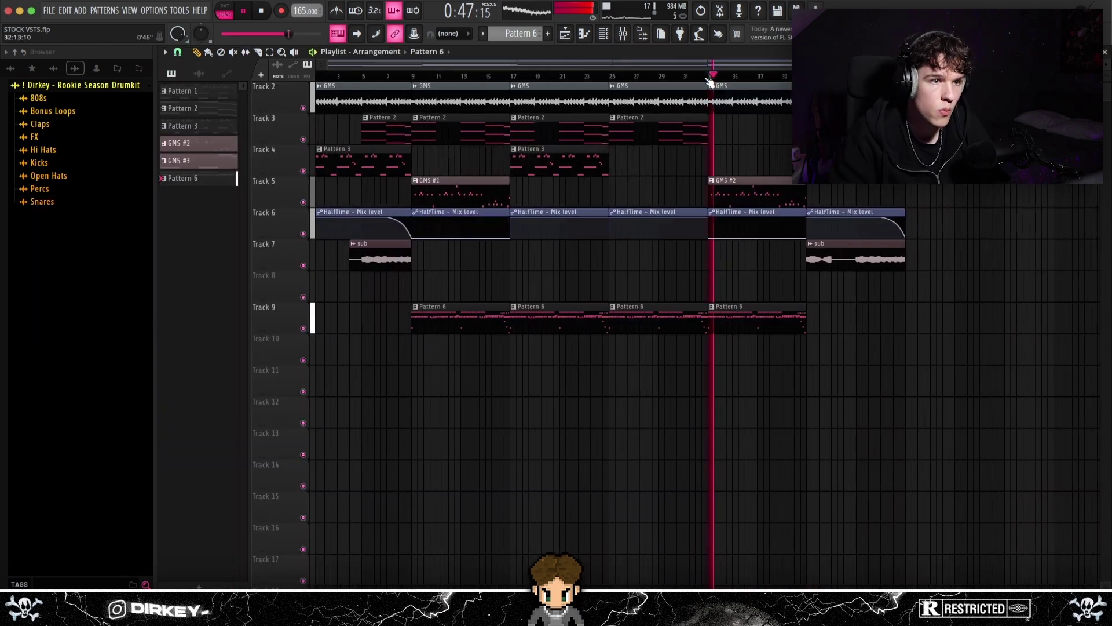
- Bring up the channel rack over the playlist and open the 808 channel's notes in the piano roll
key("F6")
left_click_drag(533, 215, 514, 197)
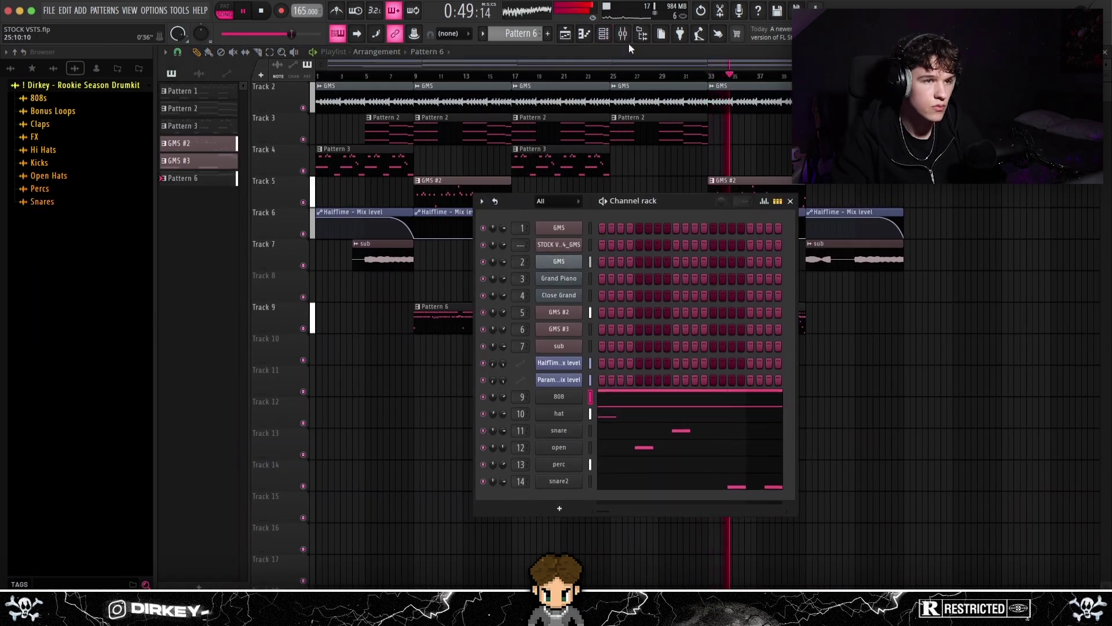
right_click(580, 396)
left_click(597, 394)
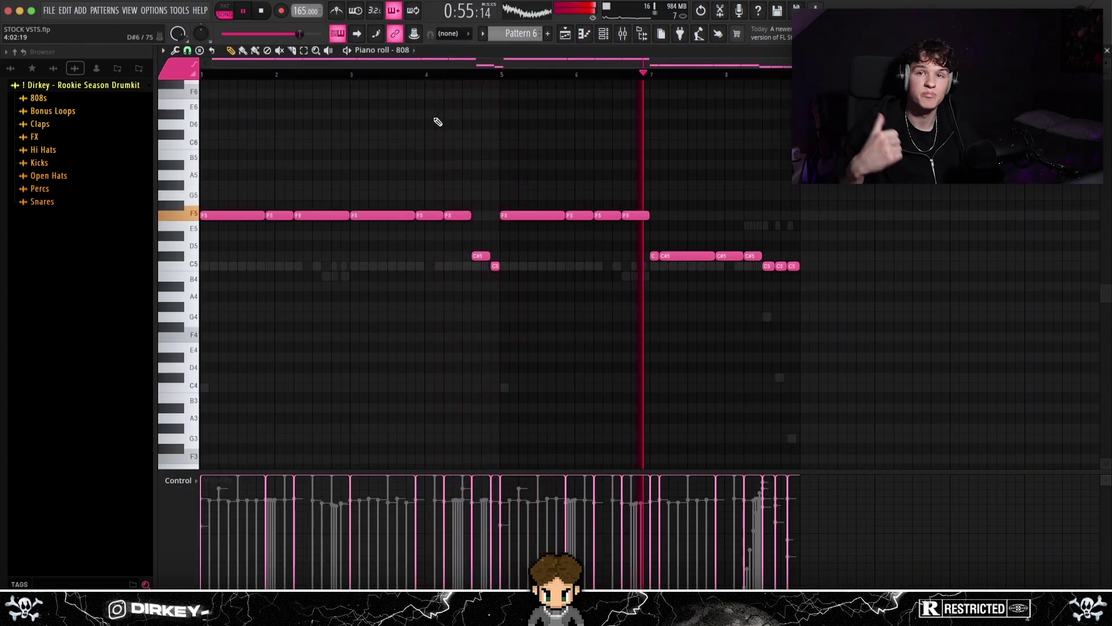
scroll(788, 78, "up", 4)
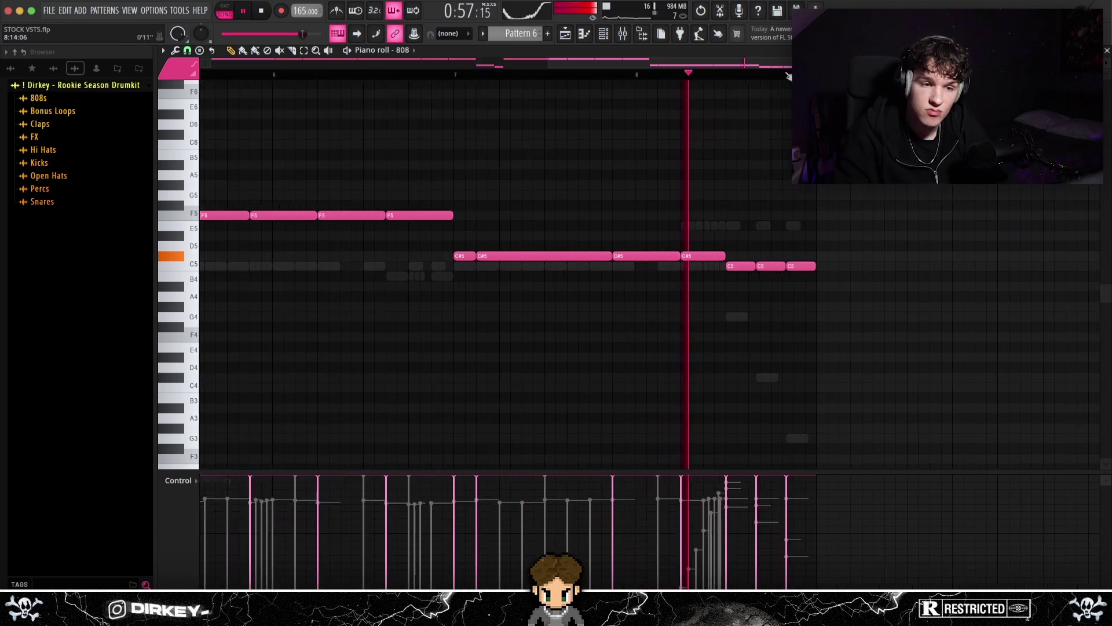